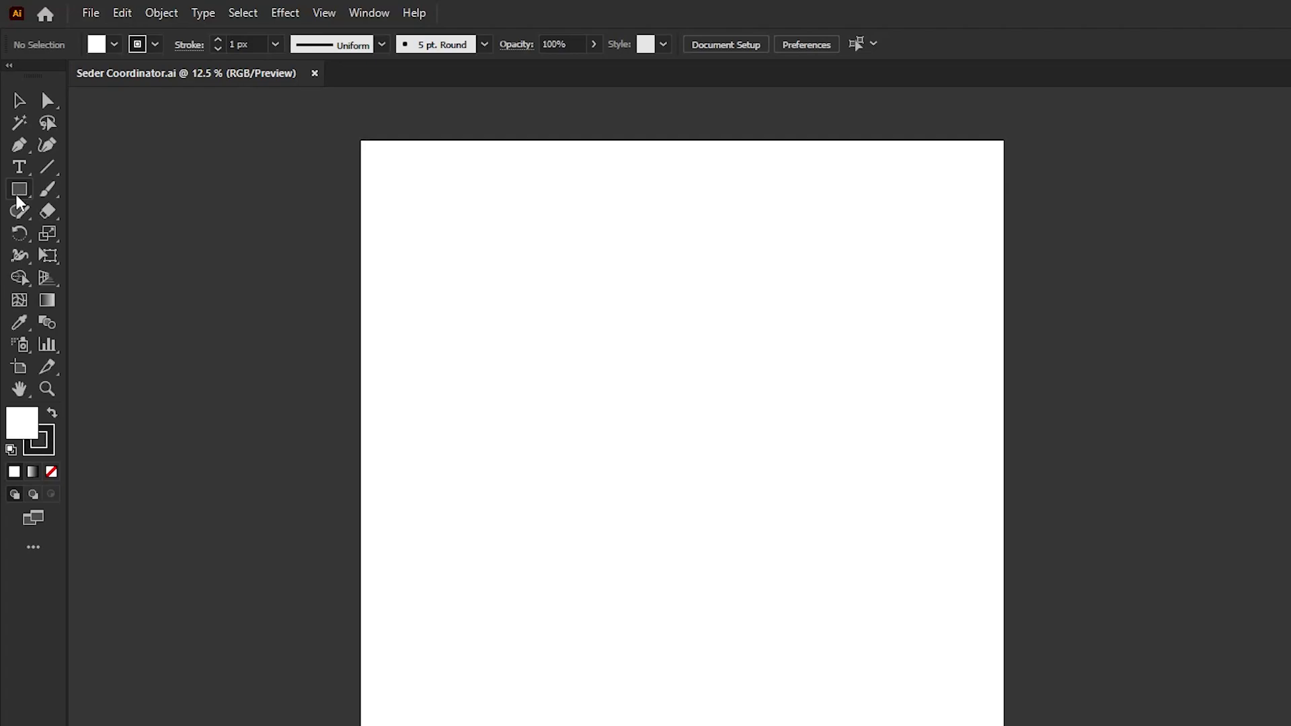
# Draw a circle about 3728 px across with the Ellipse tool, centred across the artboard's upper area
pyautogui.click(20, 228)
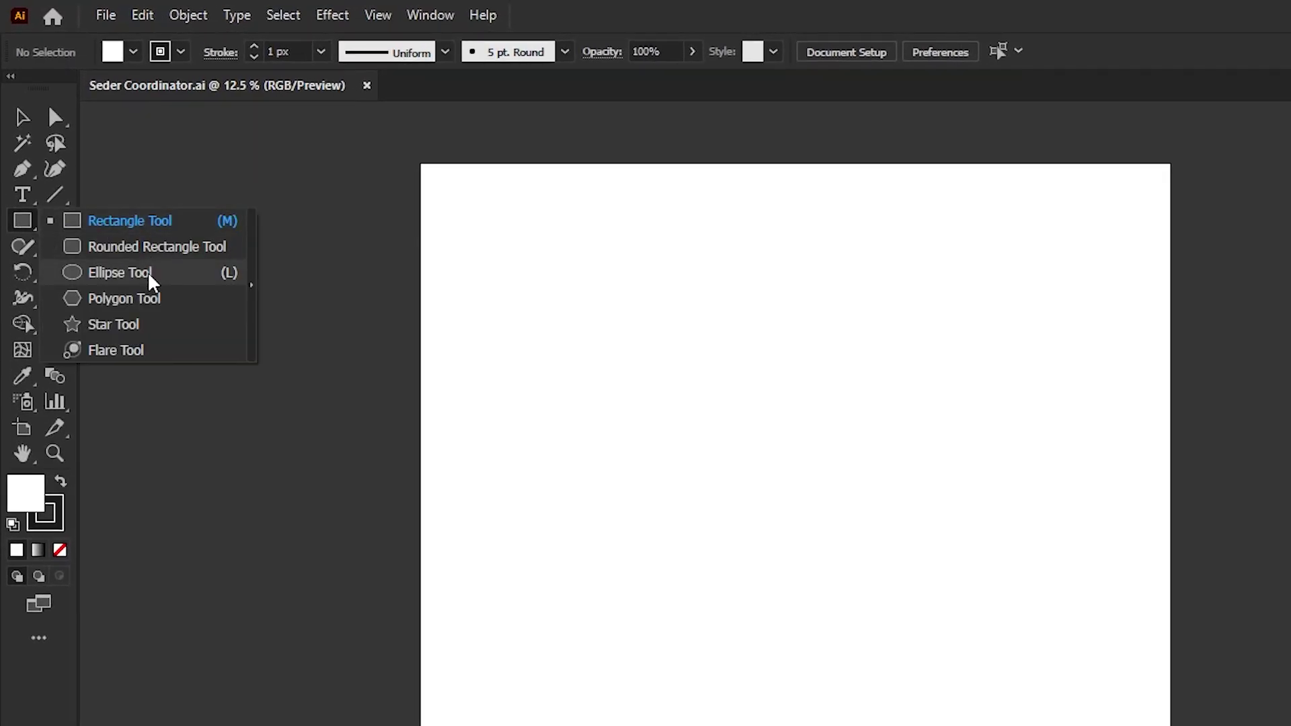
pyautogui.click(149, 273)
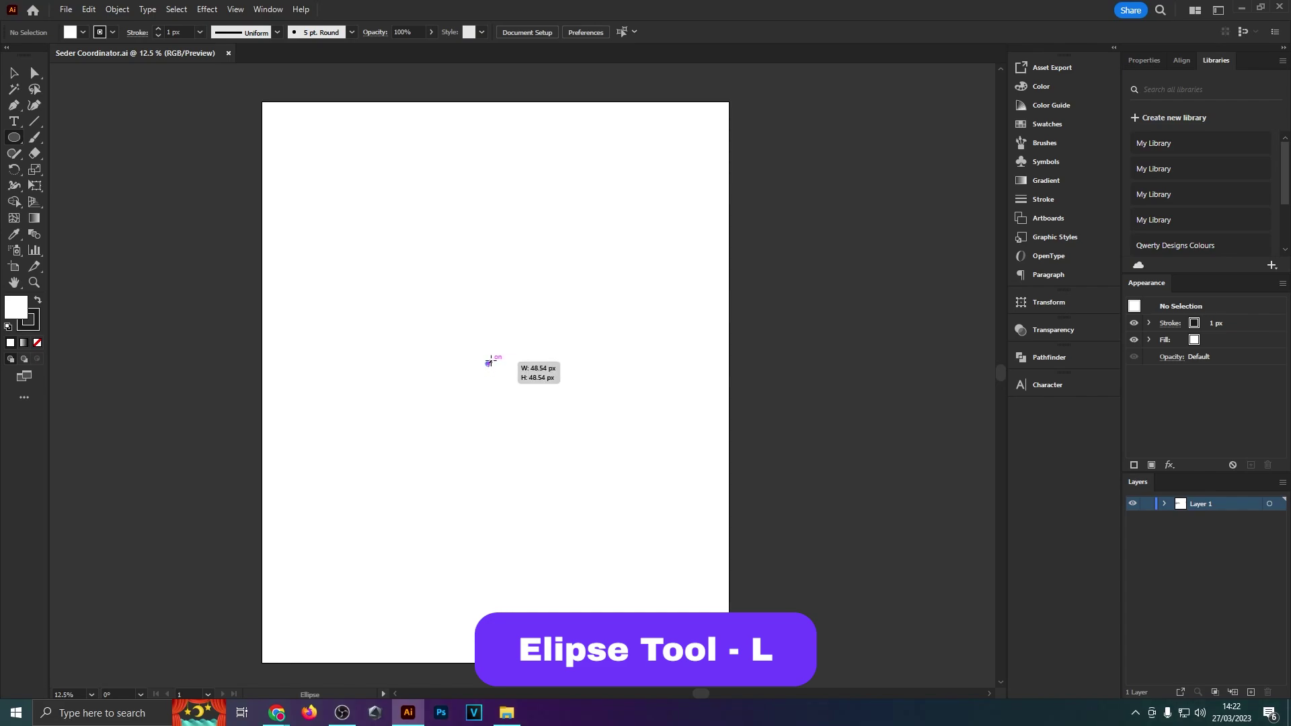
pyautogui.moveTo(488, 363); pyautogui.dragTo(679, 172)
pyautogui.click(8, 76)
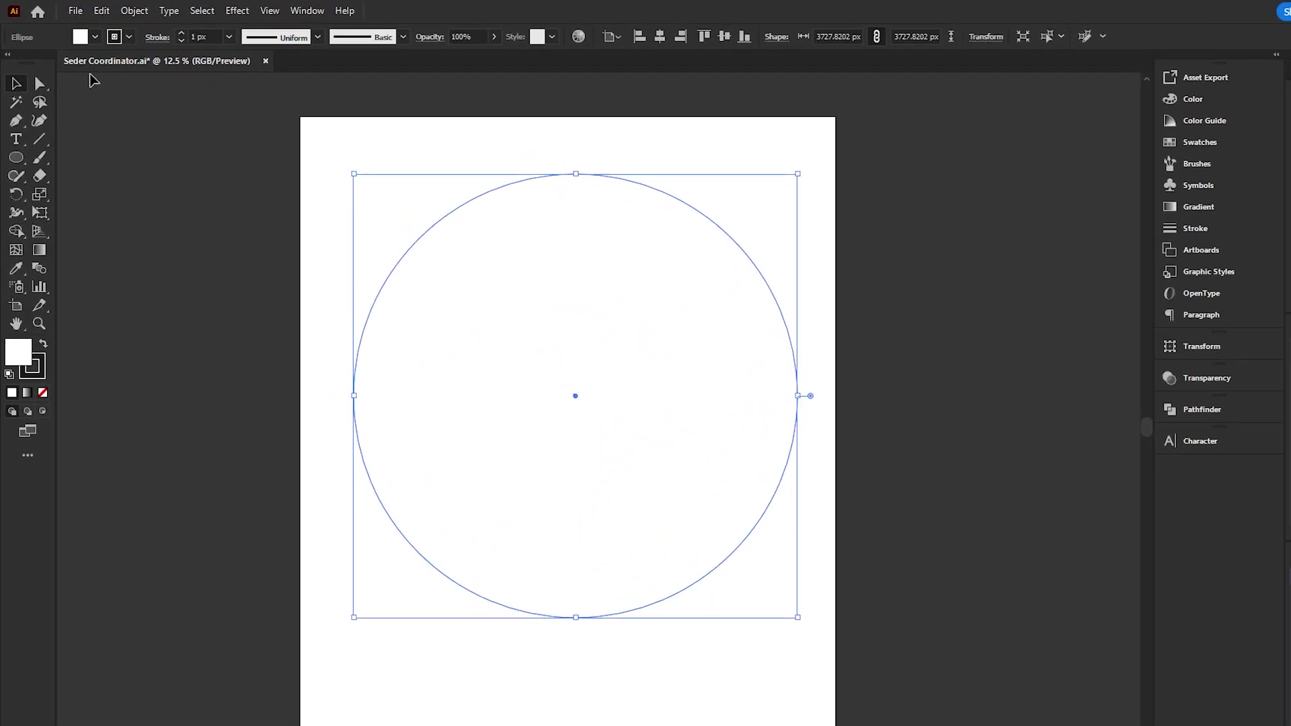
# Fill the circle with the dark green swatch C=90 M=30 Y=95 K=30 and remove its stroke
pyautogui.click(103, 47)
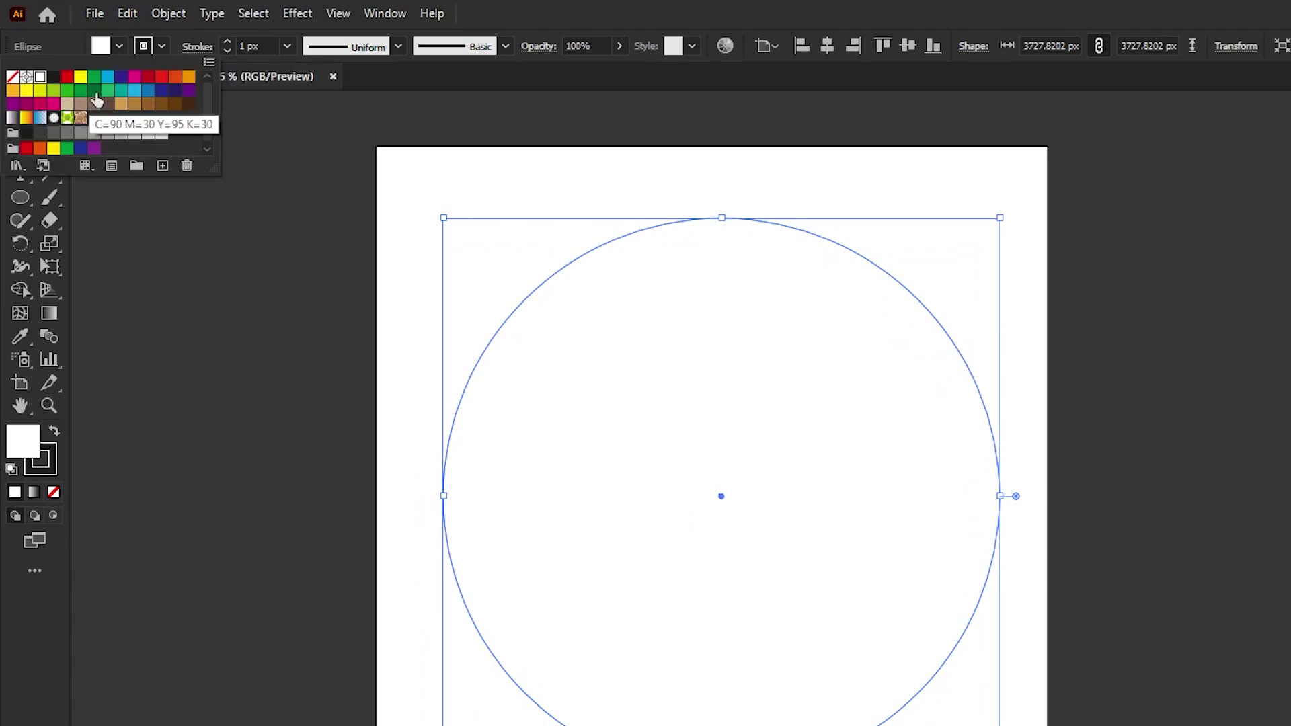
pyautogui.click(95, 91)
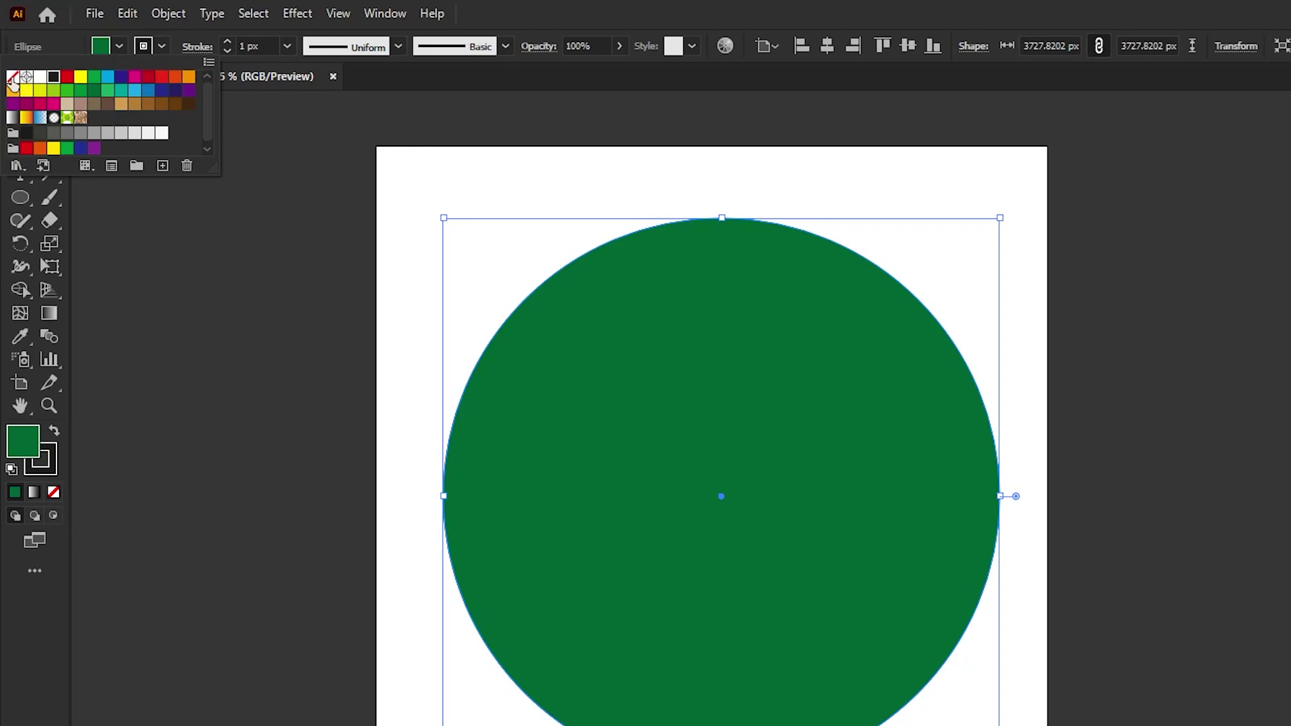
pyautogui.click(12, 80)
pyautogui.moveTo(831, 403); pyautogui.dragTo(803, 393)
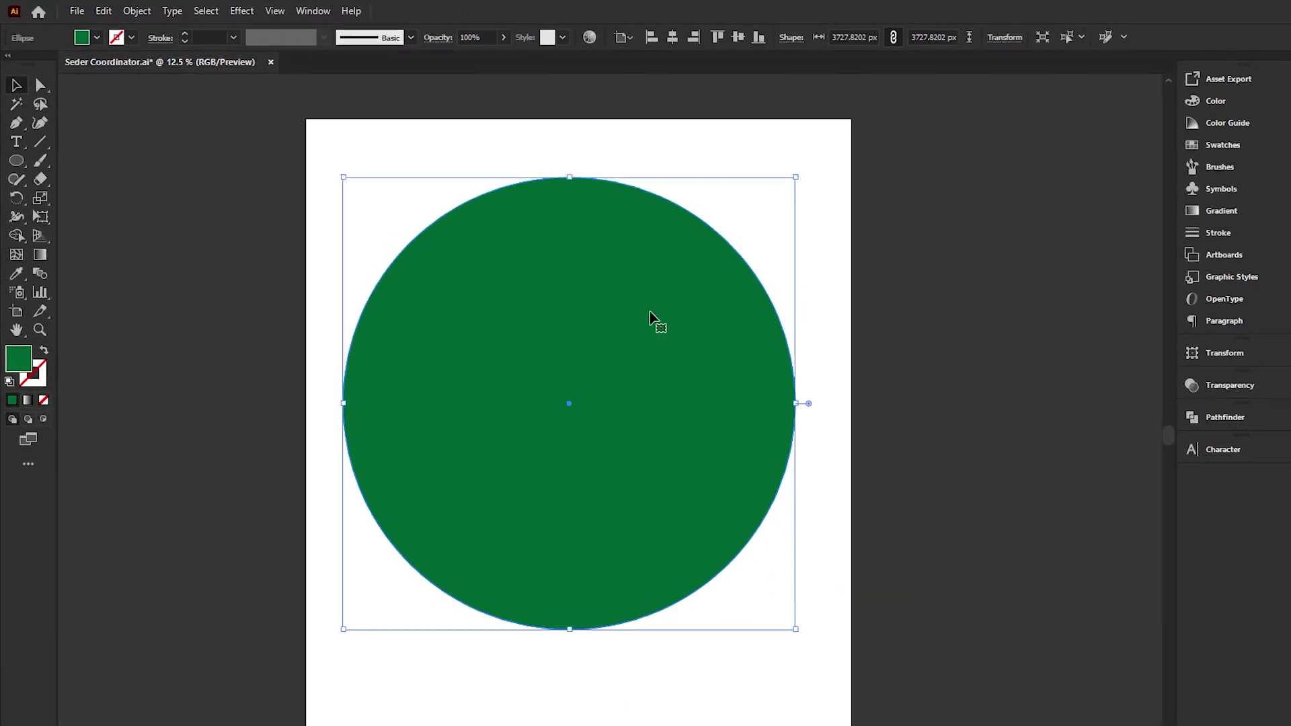
pyautogui.moveTo(594, 272); pyautogui.dragTo(599, 291)
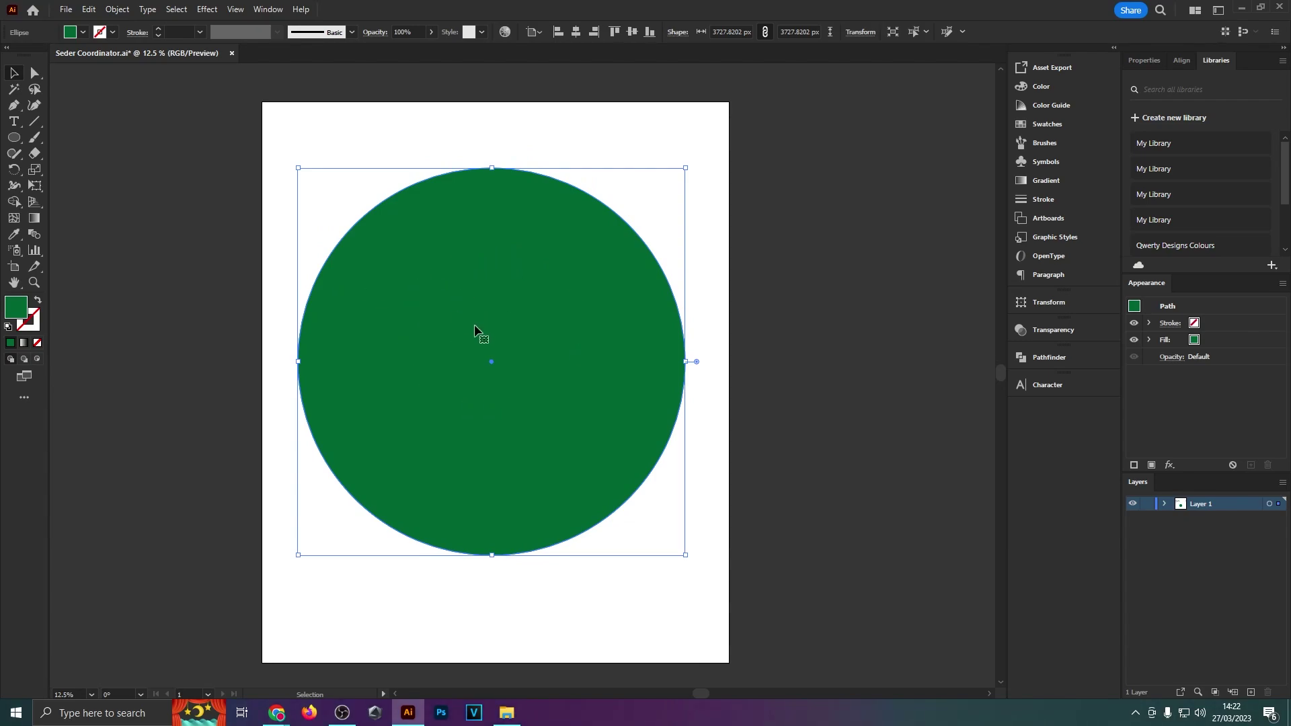
# Paste a copy of the circle in front, fill it medium green, and scale it about its centre to about 3018 px
pyautogui.press('a')
pyautogui.hotkey('ctrl', 'c')
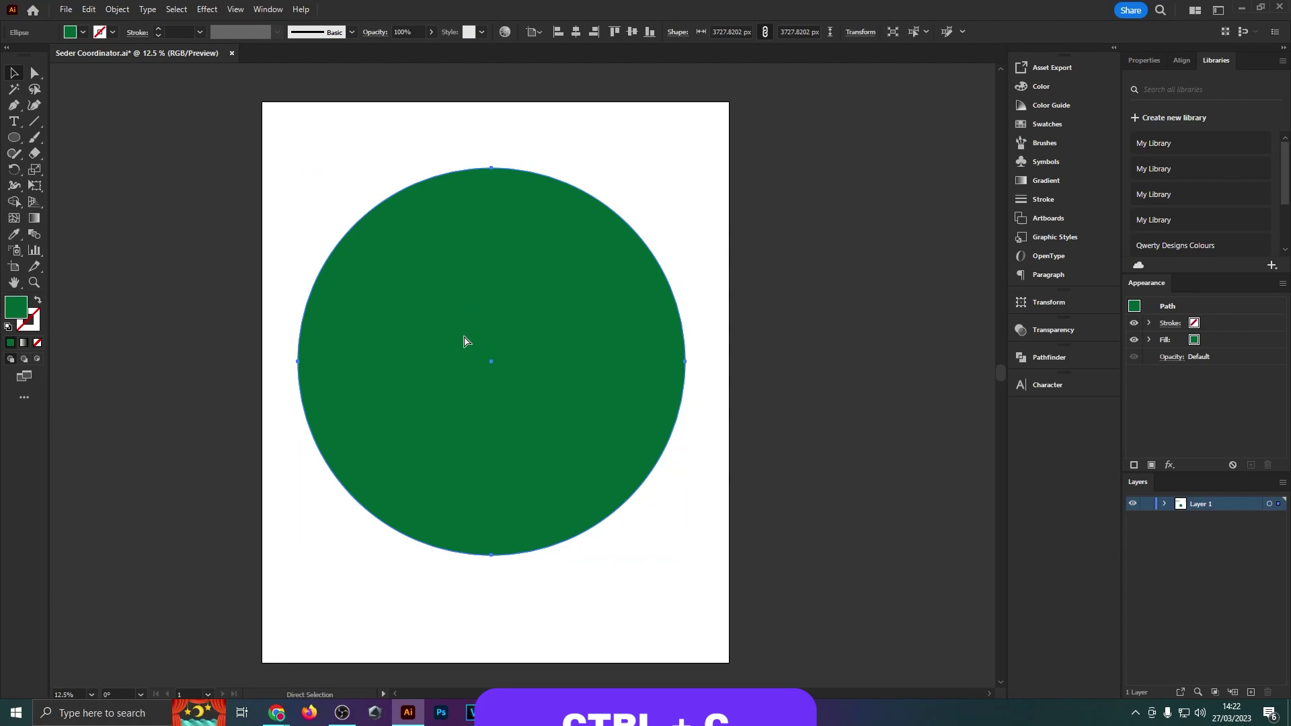
pyautogui.press('v')
pyautogui.hotkey('ctrl', 'f')
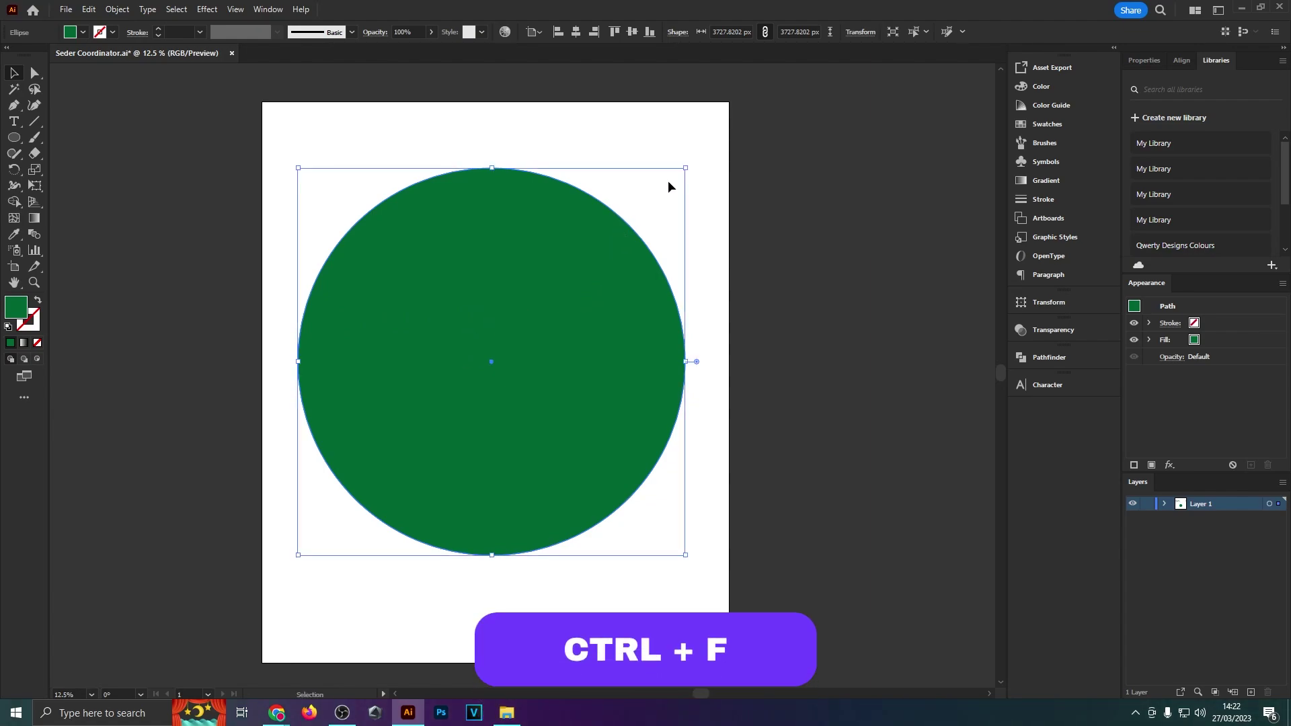
pyautogui.click(71, 34)
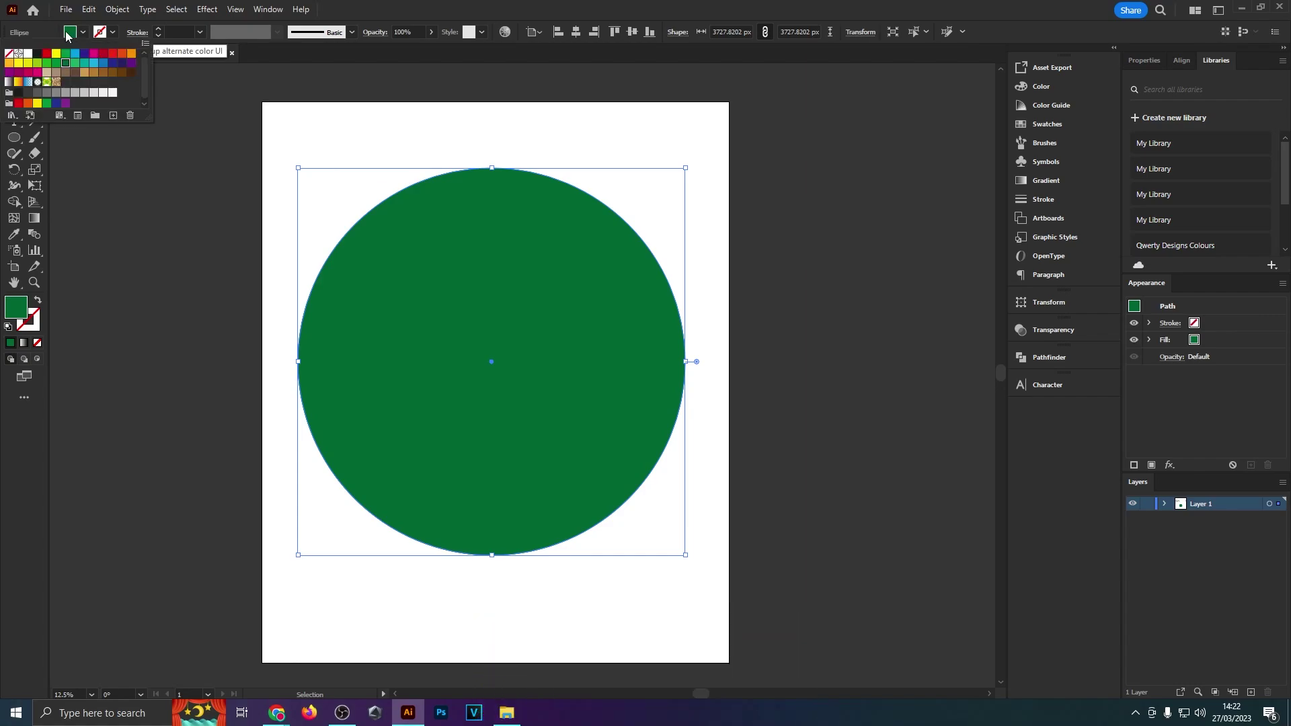
pyautogui.click(56, 64)
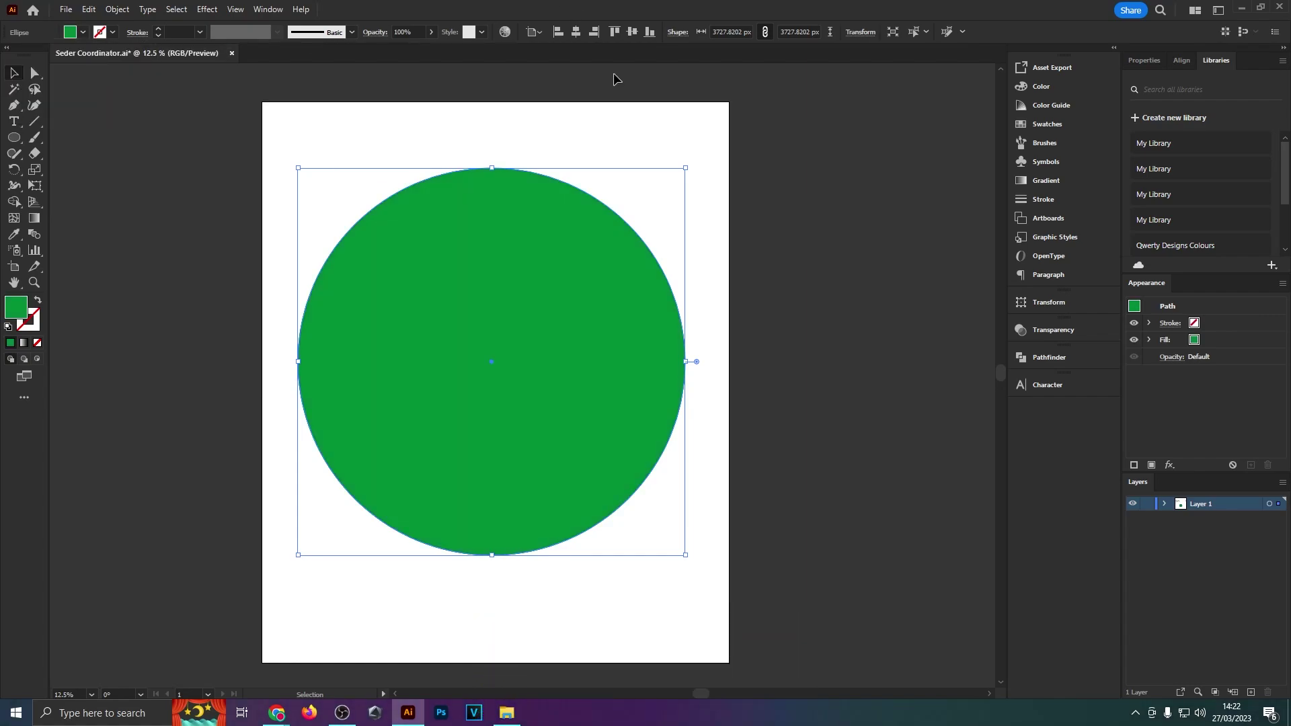
pyautogui.moveTo(687, 167); pyautogui.dragTo(648, 182)
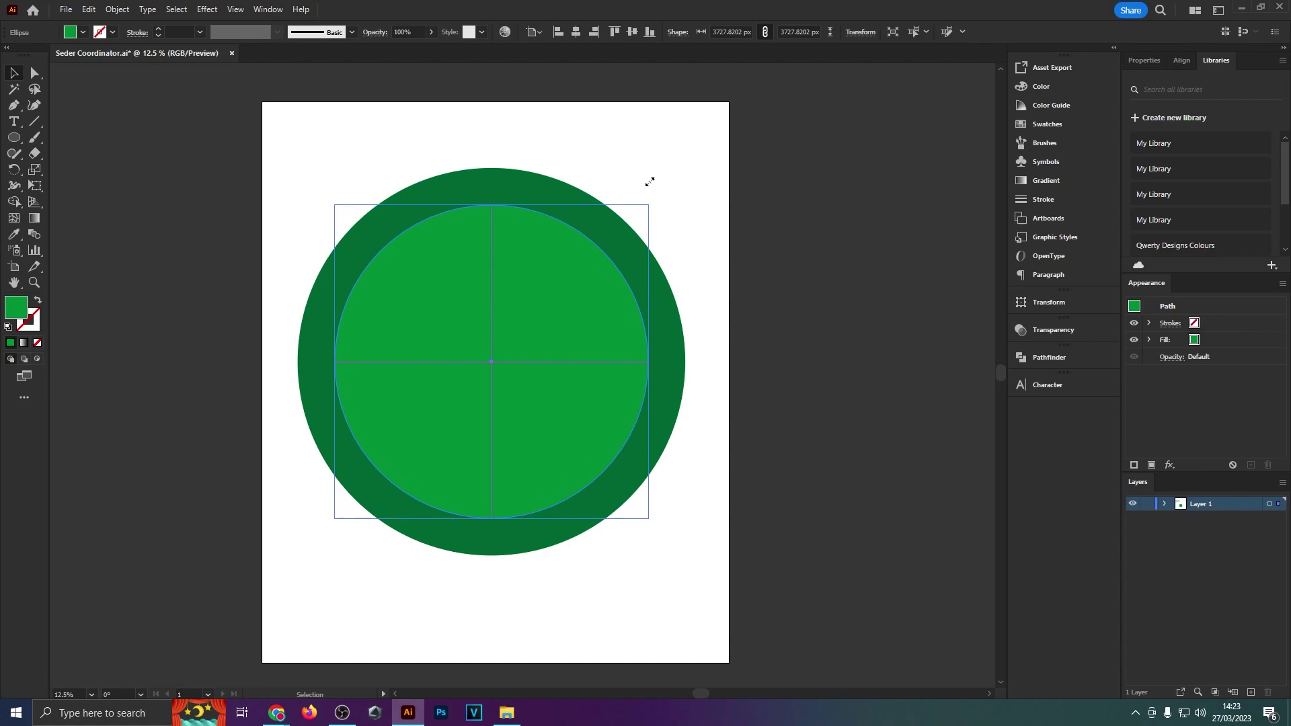
# Duplicate the medium green circle in place, fill the copy bright green, and scale it down about the shared centre
pyautogui.press('a')
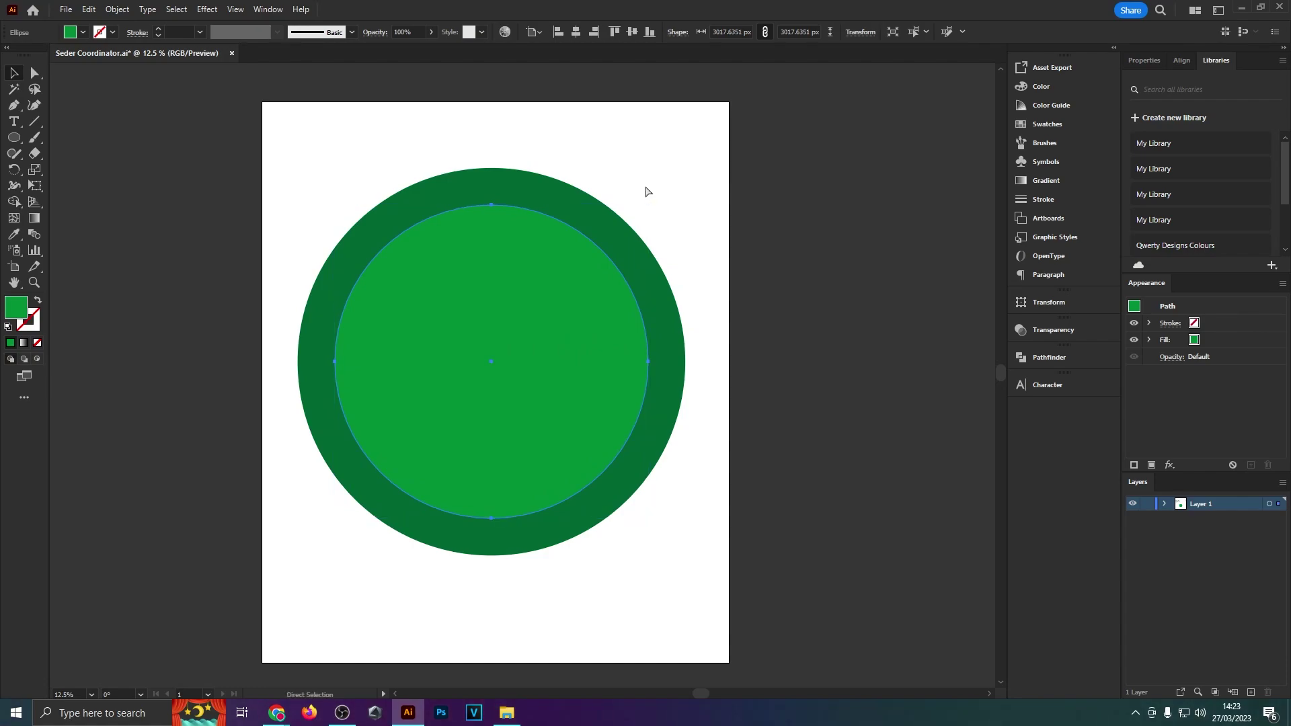
pyautogui.press('v')
pyautogui.click(82, 32)
pyautogui.click(50, 74)
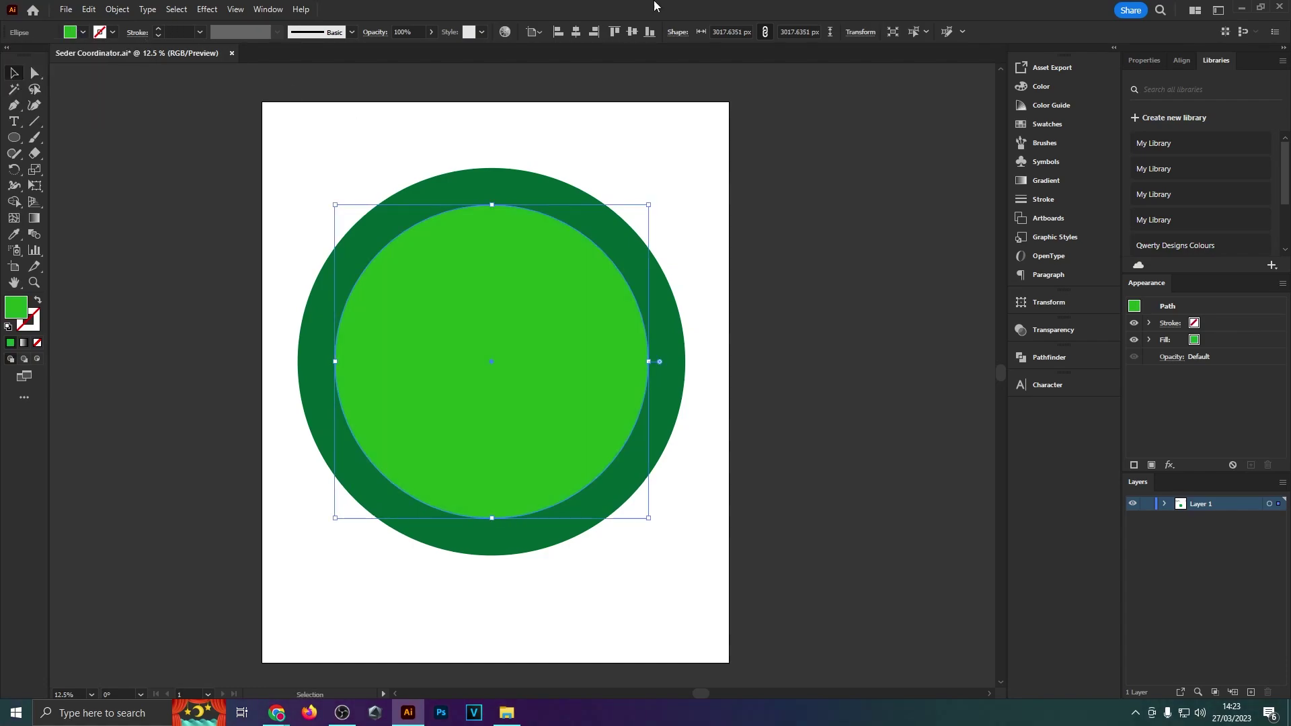
pyautogui.moveTo(649, 206); pyautogui.dragTo(584, 270)
# Make a fourth concentric circle about 1762 px across from a copy of the bright green one and fill it yellow-green
pyautogui.press('a')
pyautogui.press('v')
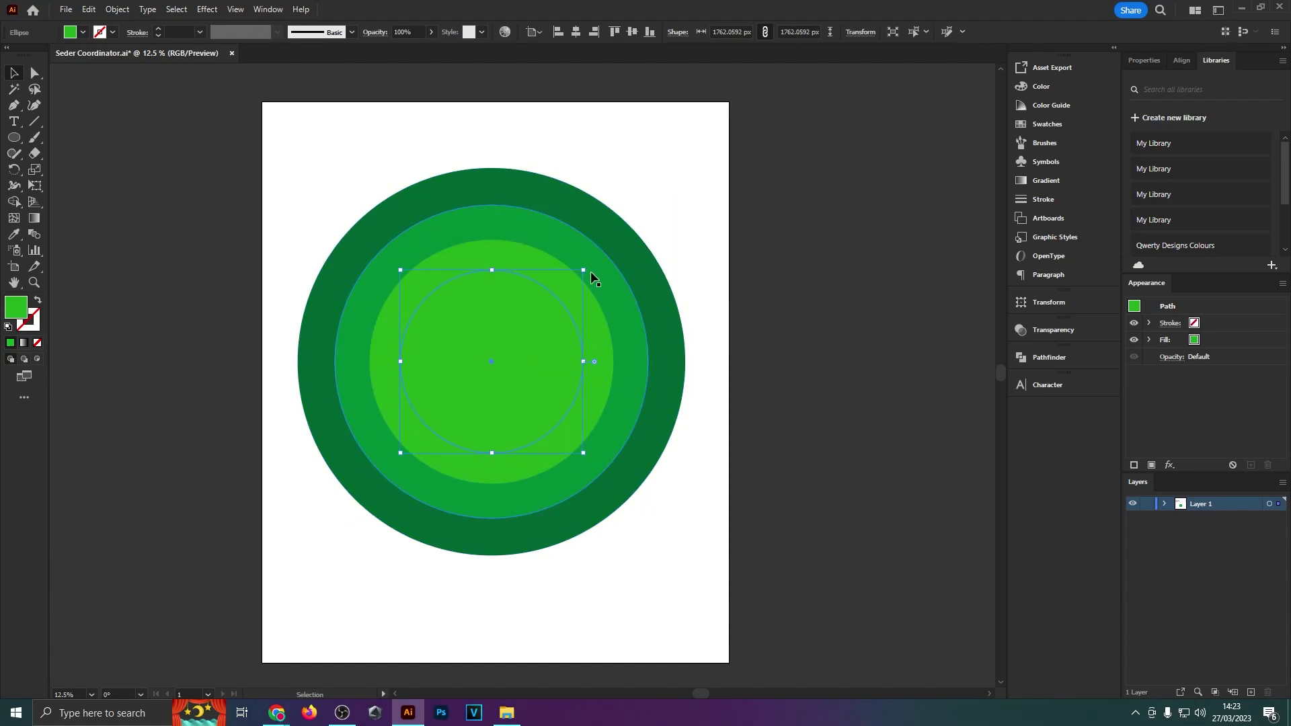
pyautogui.click(72, 34)
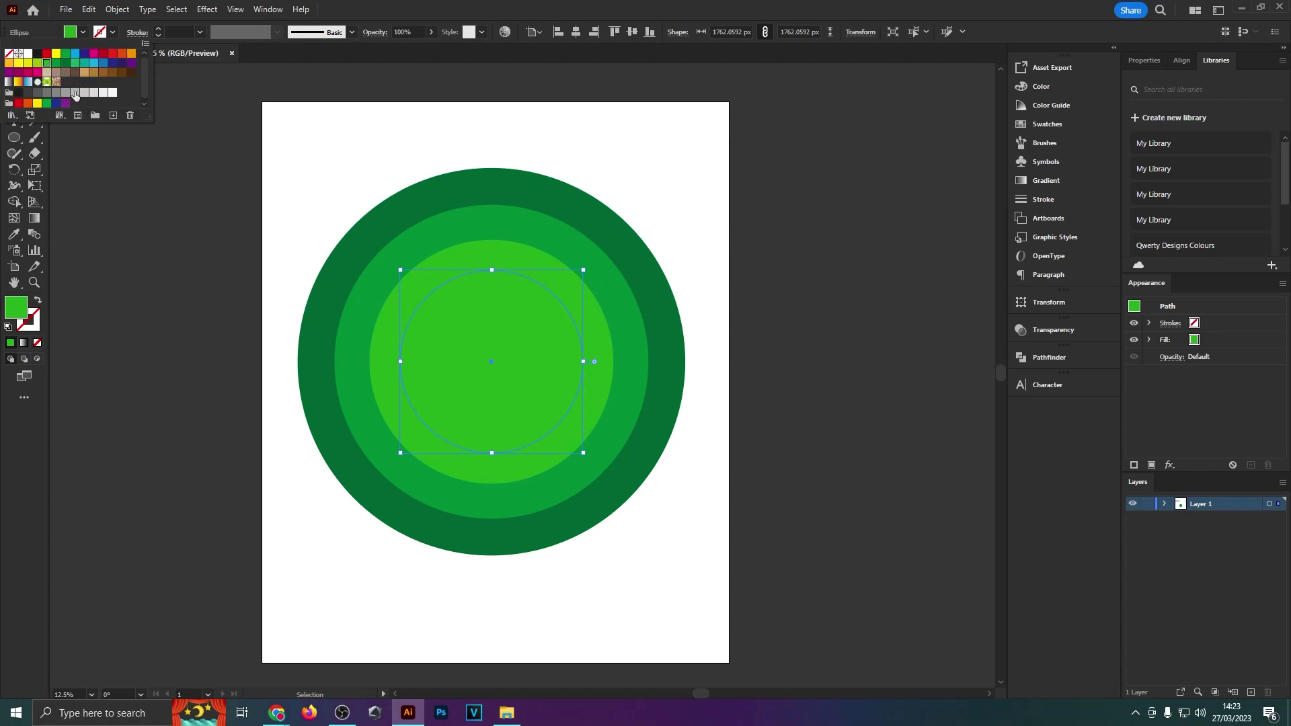
pyautogui.click(38, 64)
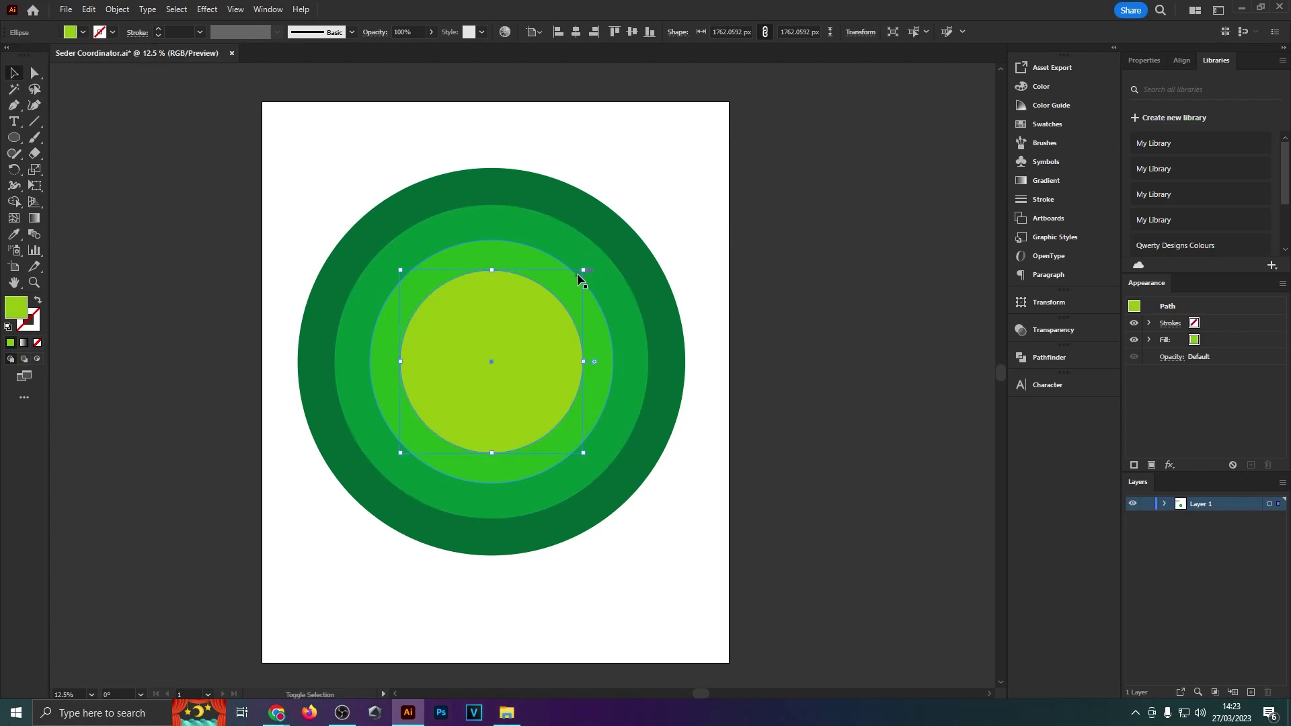
# Add a fifth concentric circle about 985 px across as a scaled copy of the yellow-green one and fill it yellow
pyautogui.moveTo(583, 270); pyautogui.dragTo(543, 311)
pyautogui.click(72, 31)
pyautogui.click(27, 62)
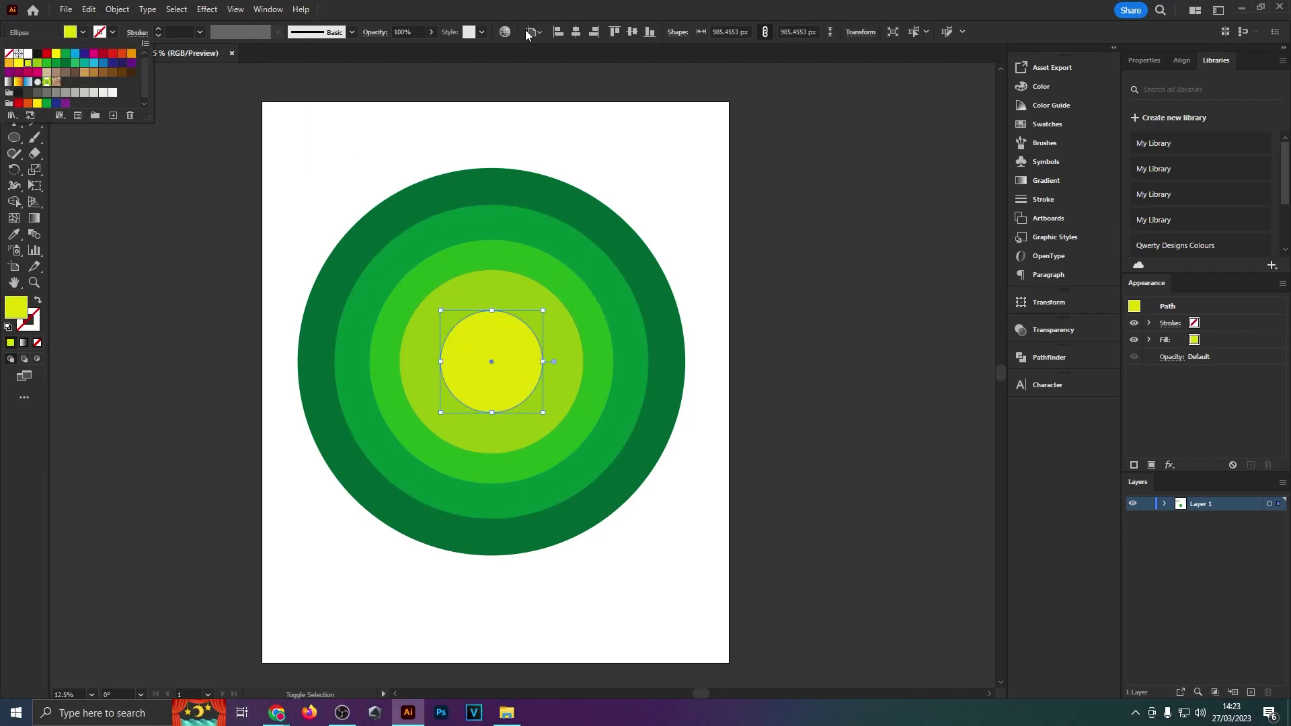
pyautogui.click(846, 216)
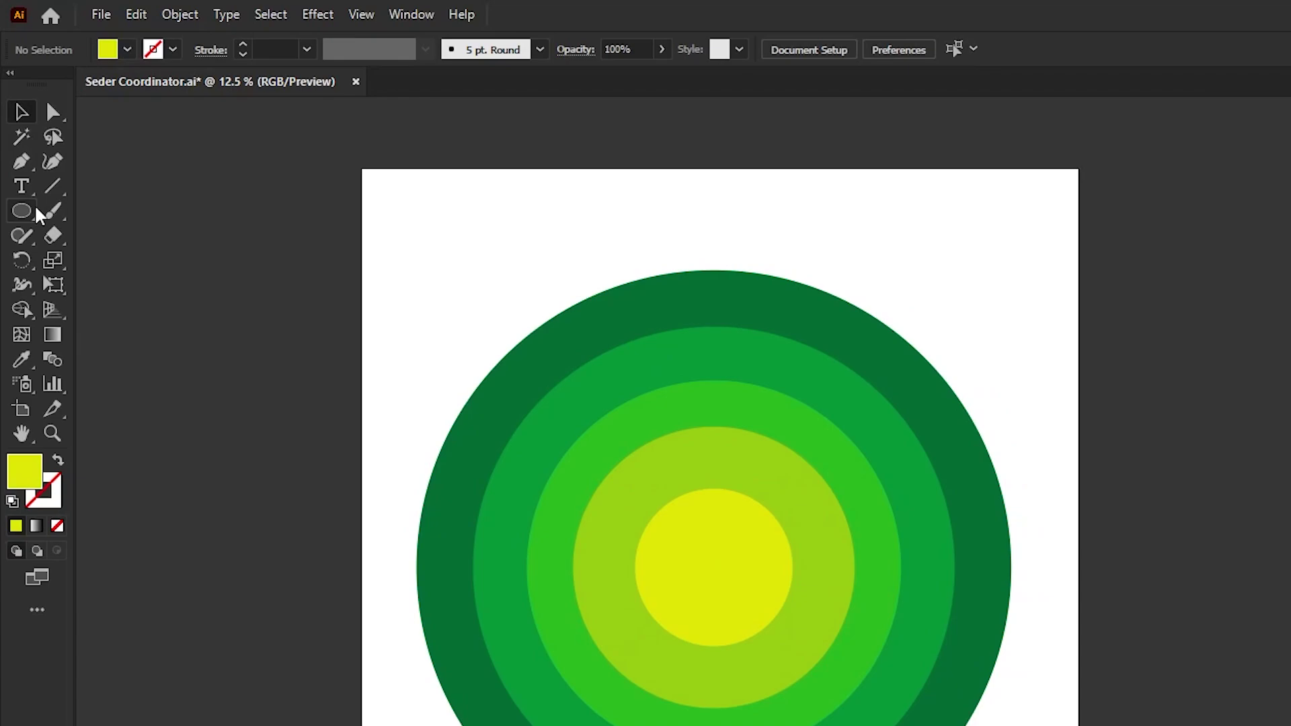
# Draw a rectangle about 5378 × 2284 px over the circles' lower half and align its centre with theirs
pyautogui.click(34, 213)
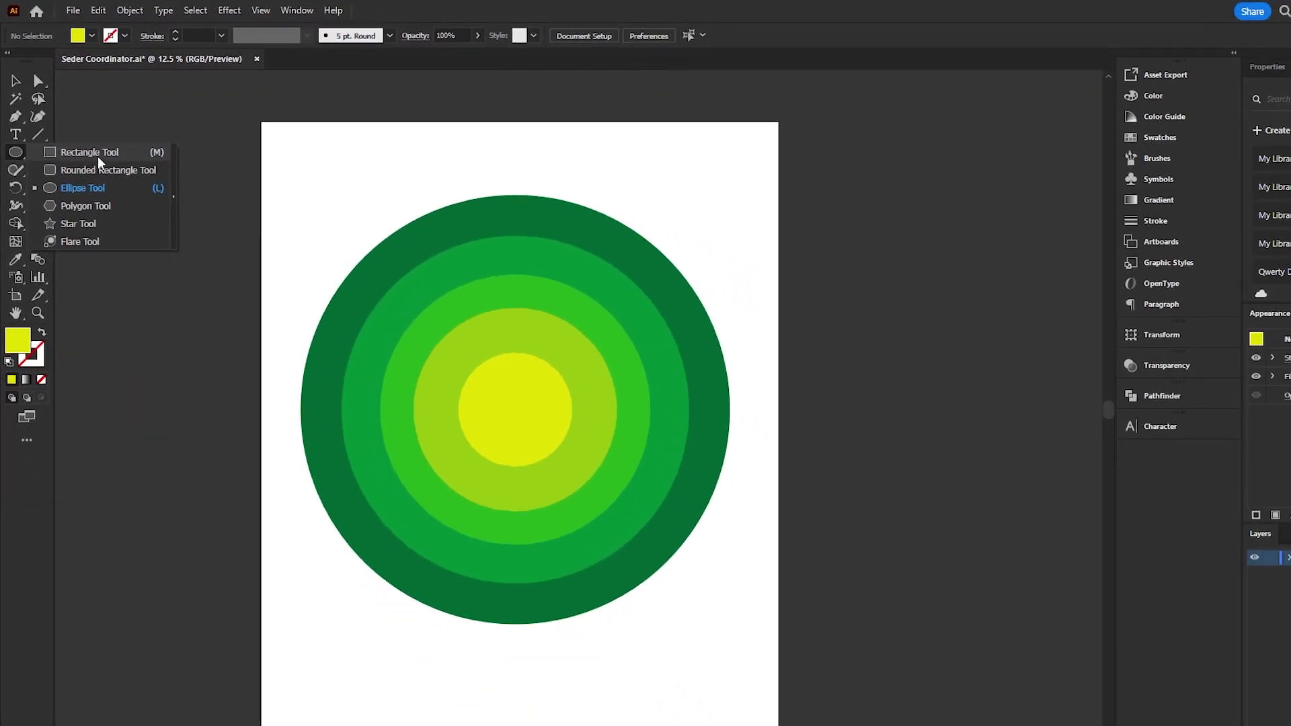
pyautogui.click(98, 152)
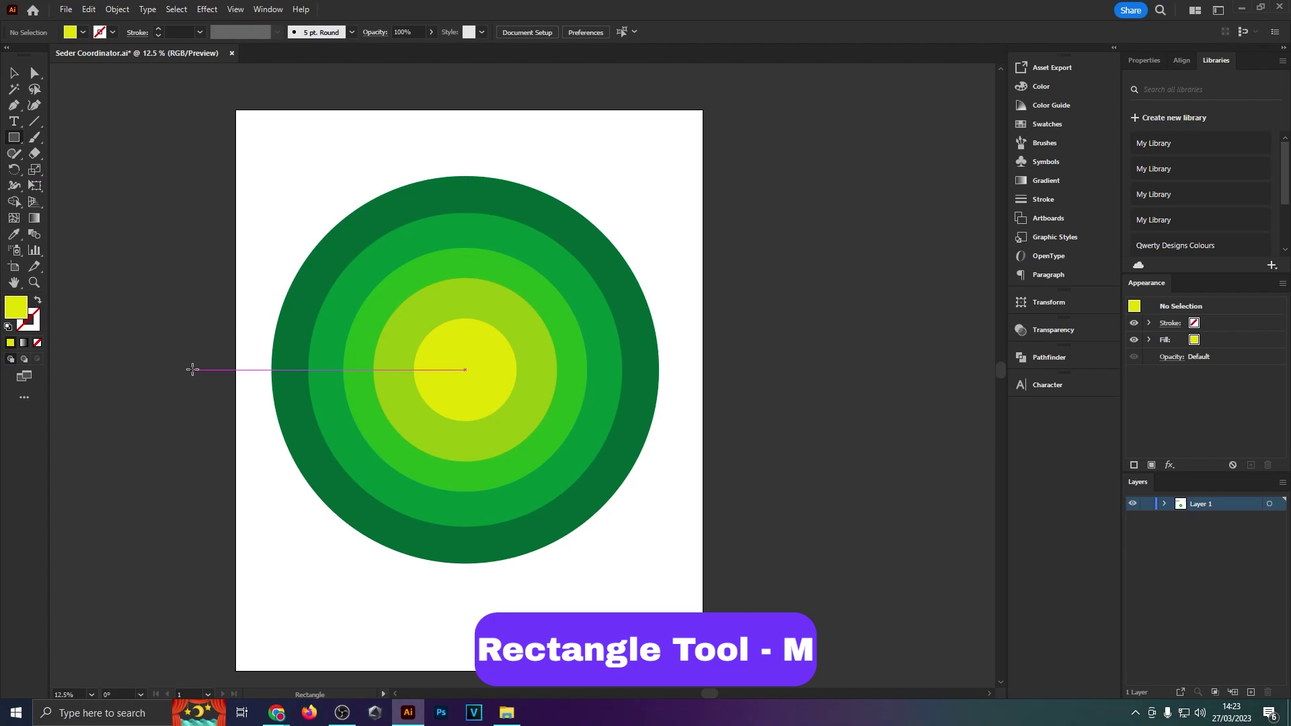
pyautogui.moveTo(193, 370); pyautogui.dragTo(750, 606)
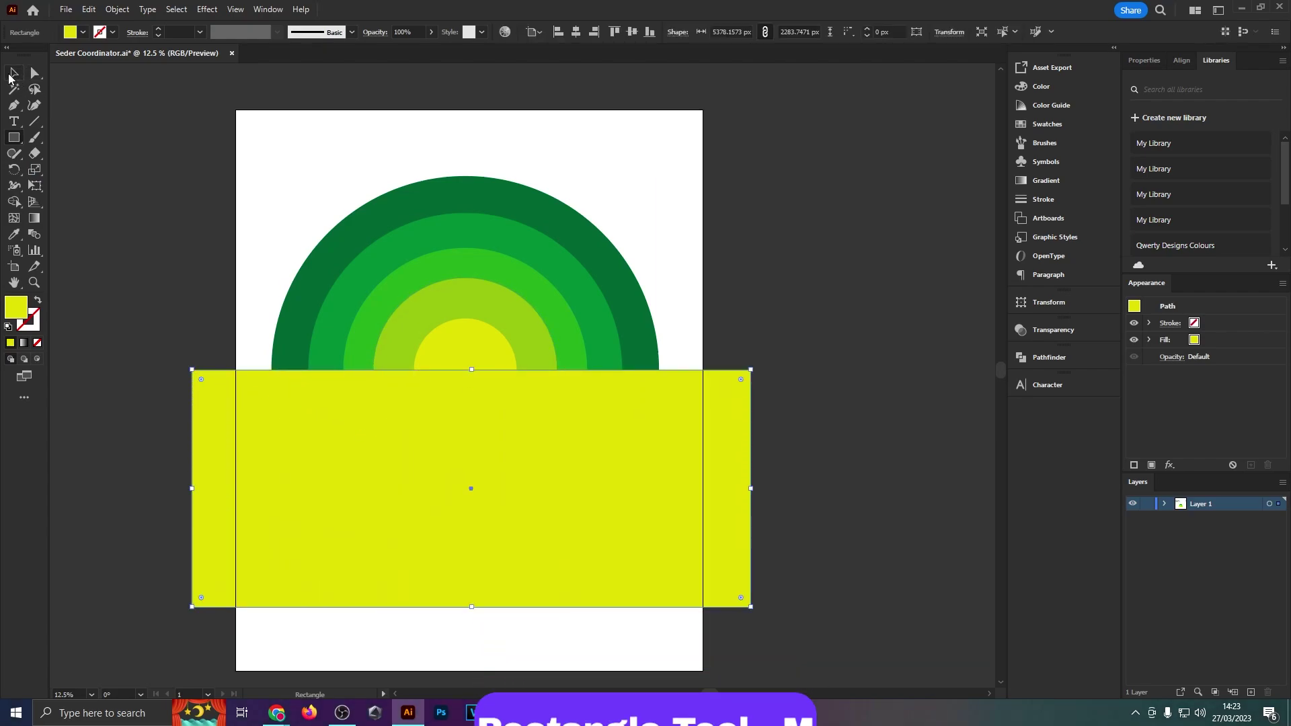
pyautogui.click(12, 75)
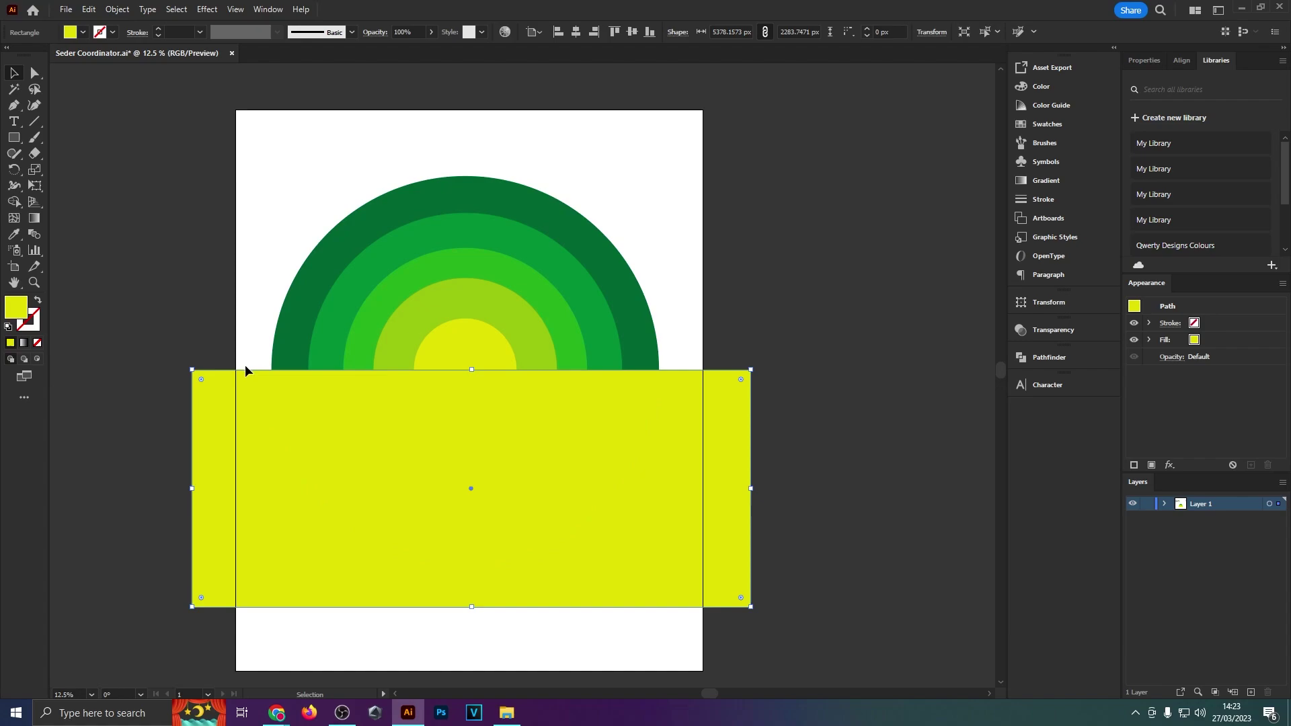
pyautogui.moveTo(481, 380); pyautogui.dragTo(516, 408)
pyautogui.scroll(-1, 788, 403)
pyautogui.scroll(1, 787, 409)
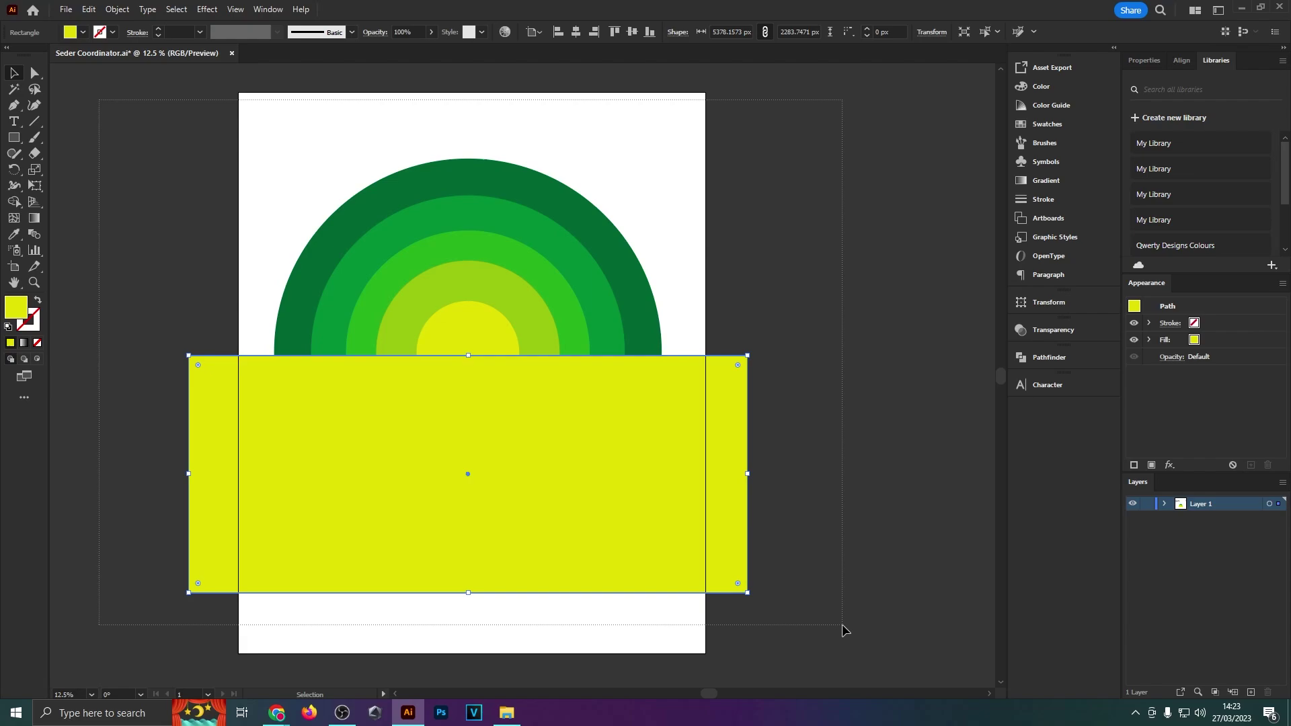
# Select all the shapes and use Shape Builder to remove the rectangle and the circles' lower halves
pyautogui.hotkey('ctrl', 'a')
pyautogui.hotkey('shift', 'm')
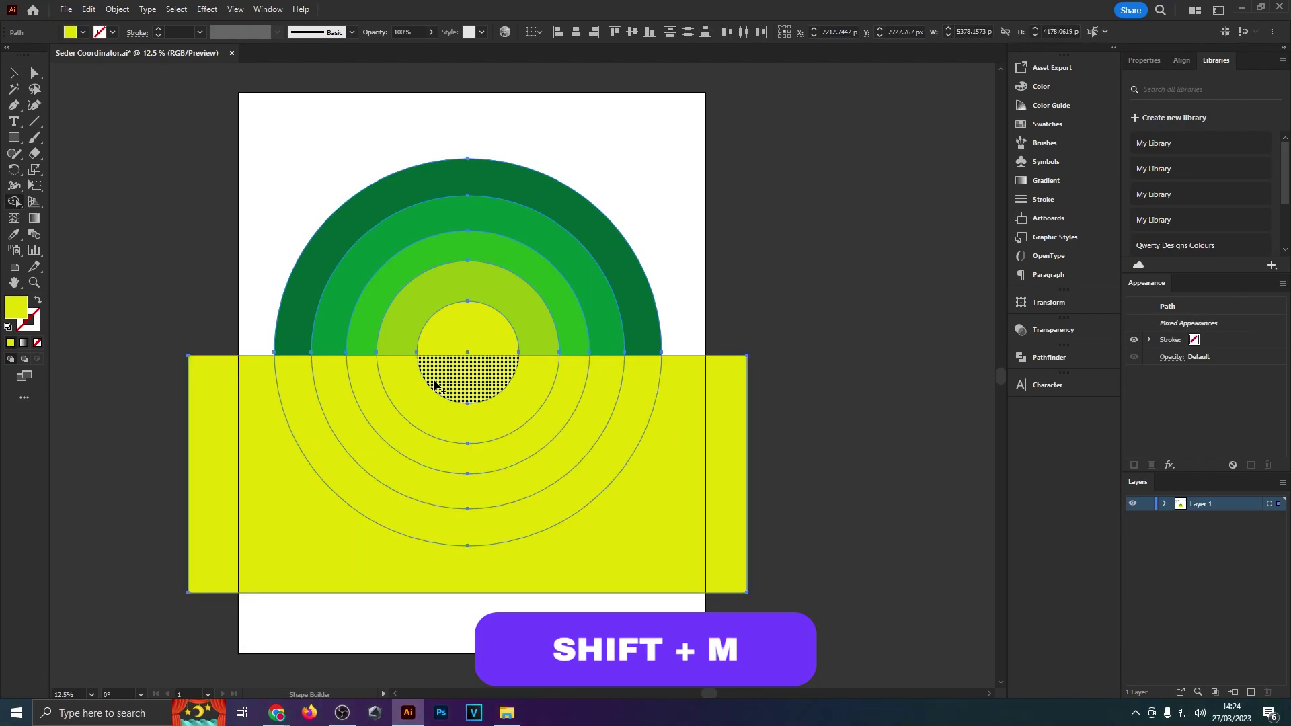
pyautogui.moveTo(434, 385)
pyautogui.mouseDown()
pyautogui.moveTo(374, 452)
pyautogui.moveTo(336, 471)
pyautogui.mouseUp()
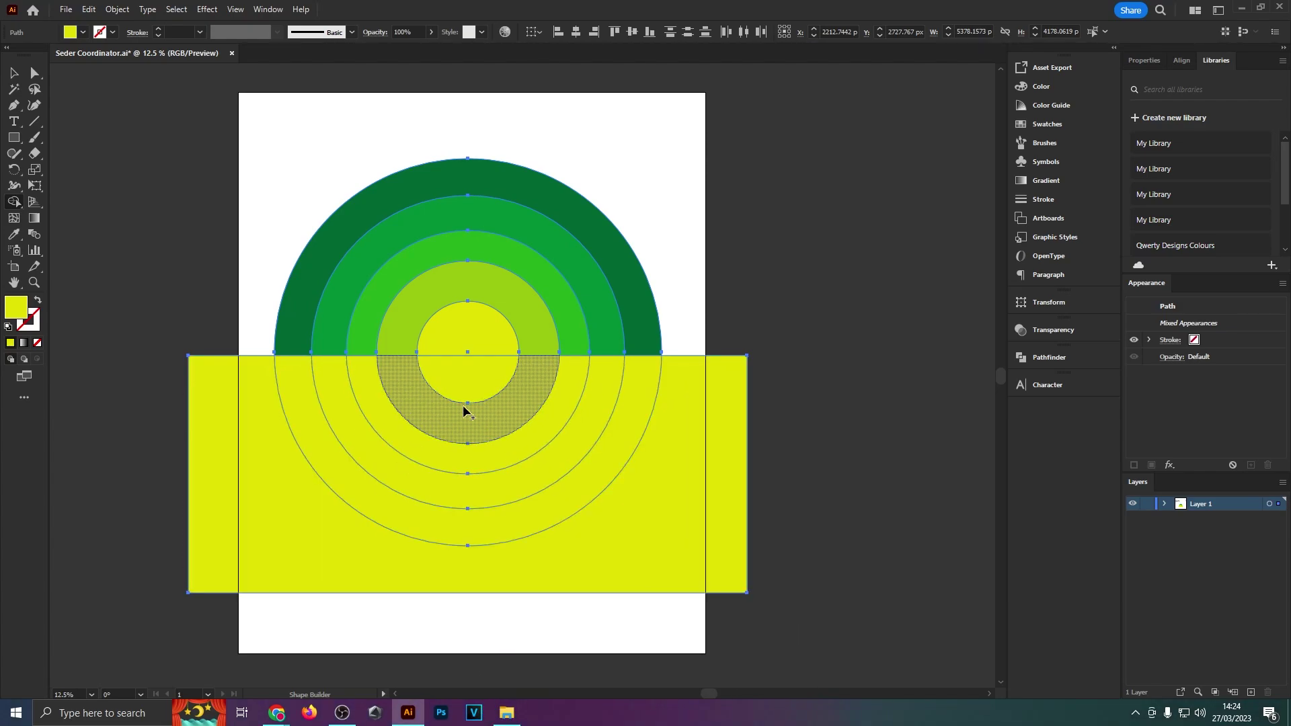
pyautogui.click(422, 458)
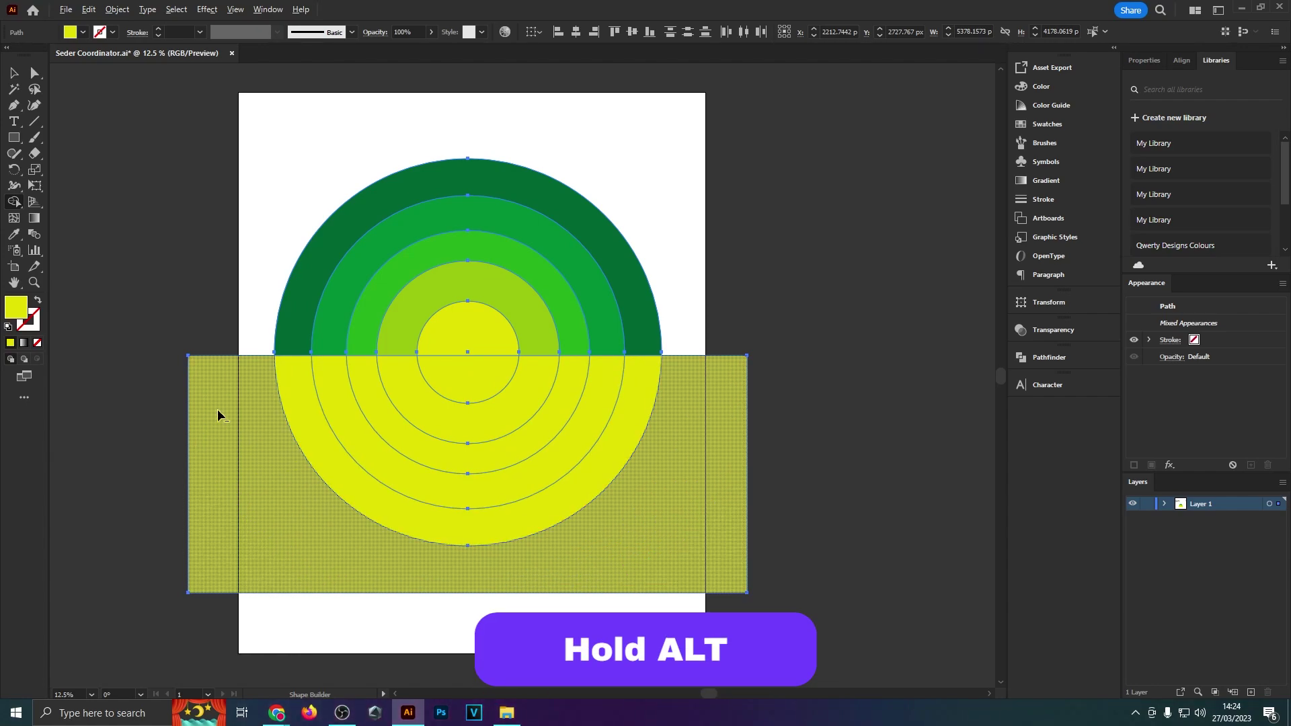
pyautogui.moveTo(220, 411); pyautogui.dragTo(440, 383)
pyautogui.moveTo(820, 383); pyautogui.dragTo(836, 385)
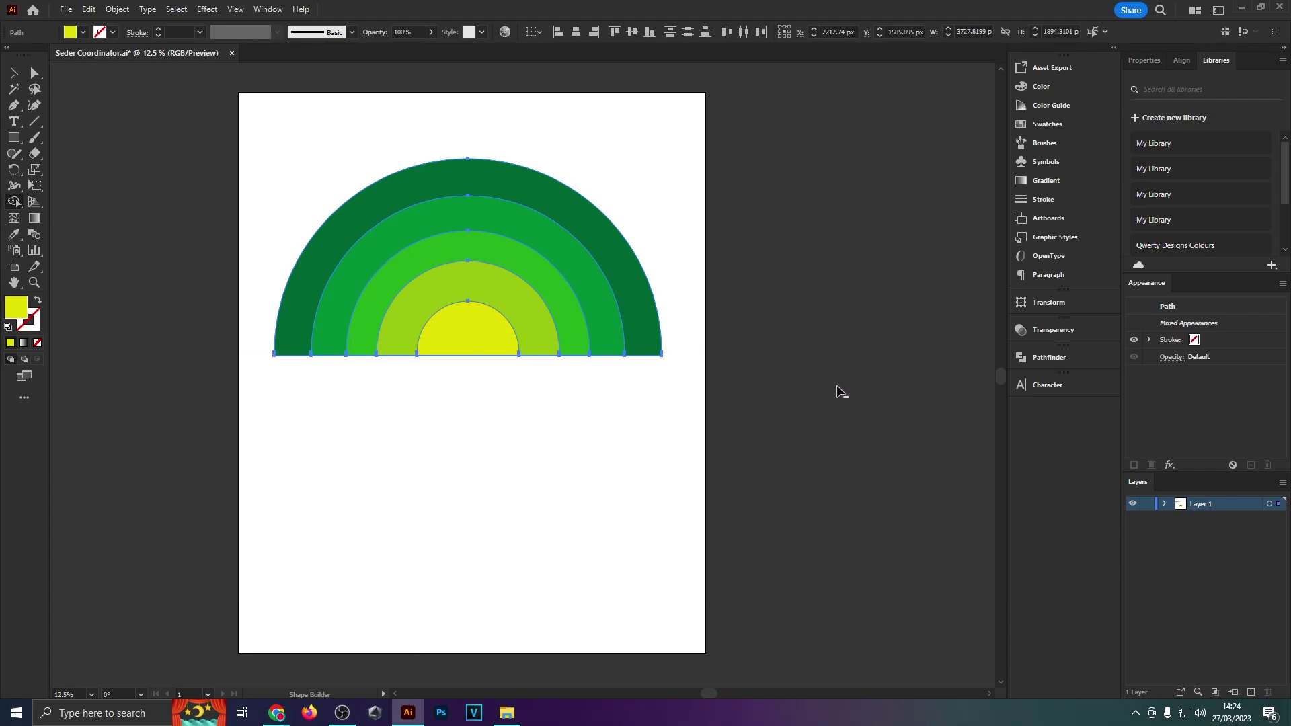
pyautogui.click(10, 70)
pyautogui.scroll(1, 543, 134)
pyautogui.click(538, 125)
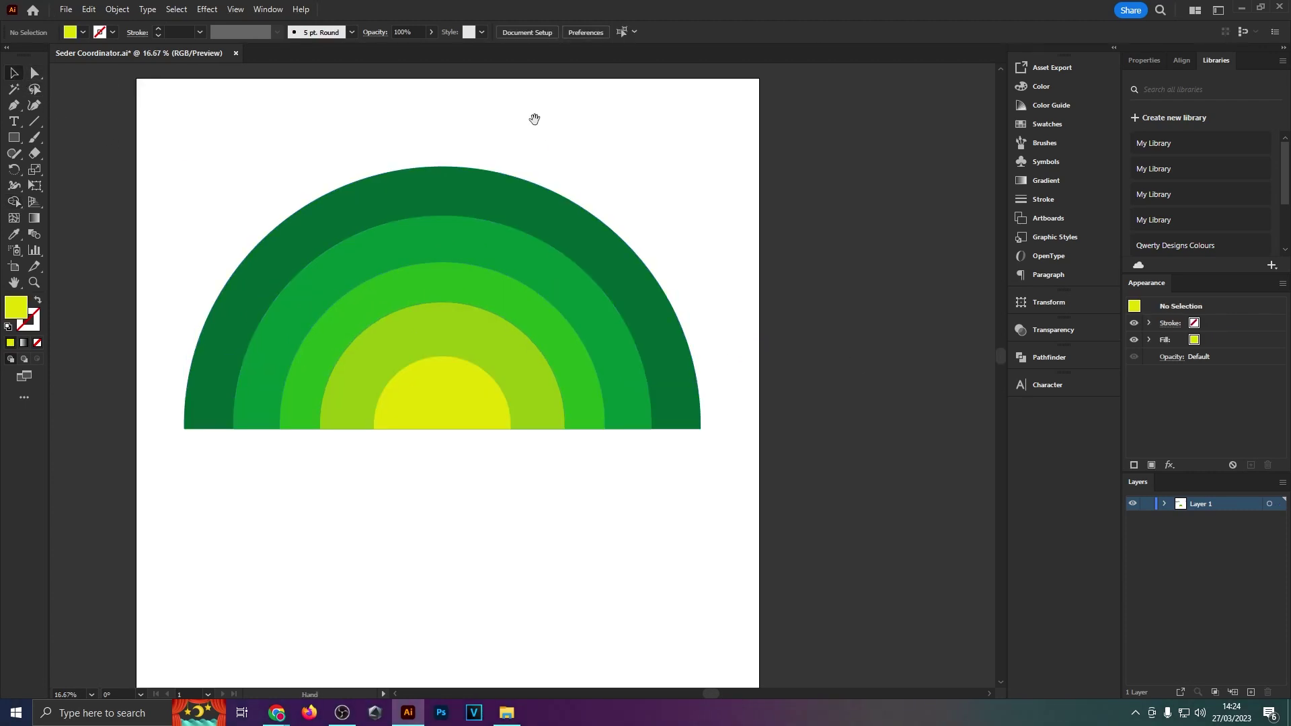
# Recolour the five arches from the palette squares, outermost to innermost, as dark teal, mint green, crimson, orange and cream with the Eyedropper
pyautogui.moveTo(532, 122); pyautogui.dragTo(570, 144)
pyautogui.scroll(-1, 570, 471)
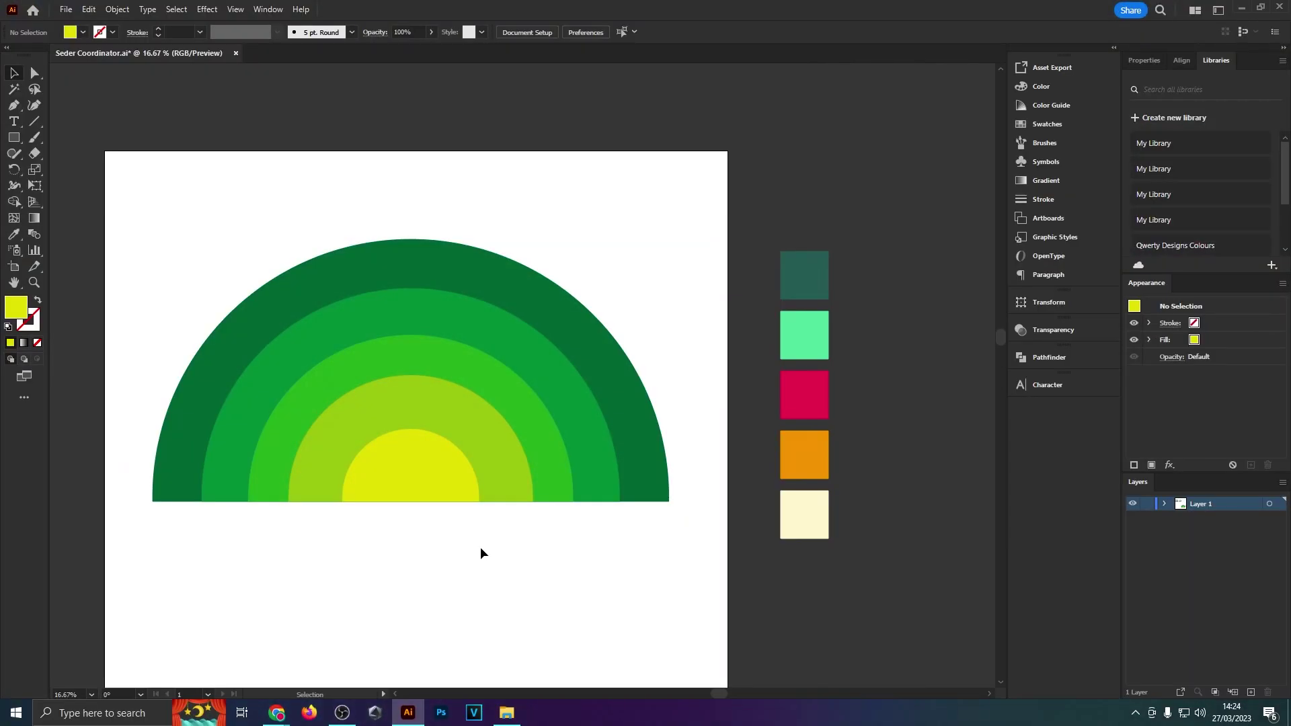
pyautogui.press('i')
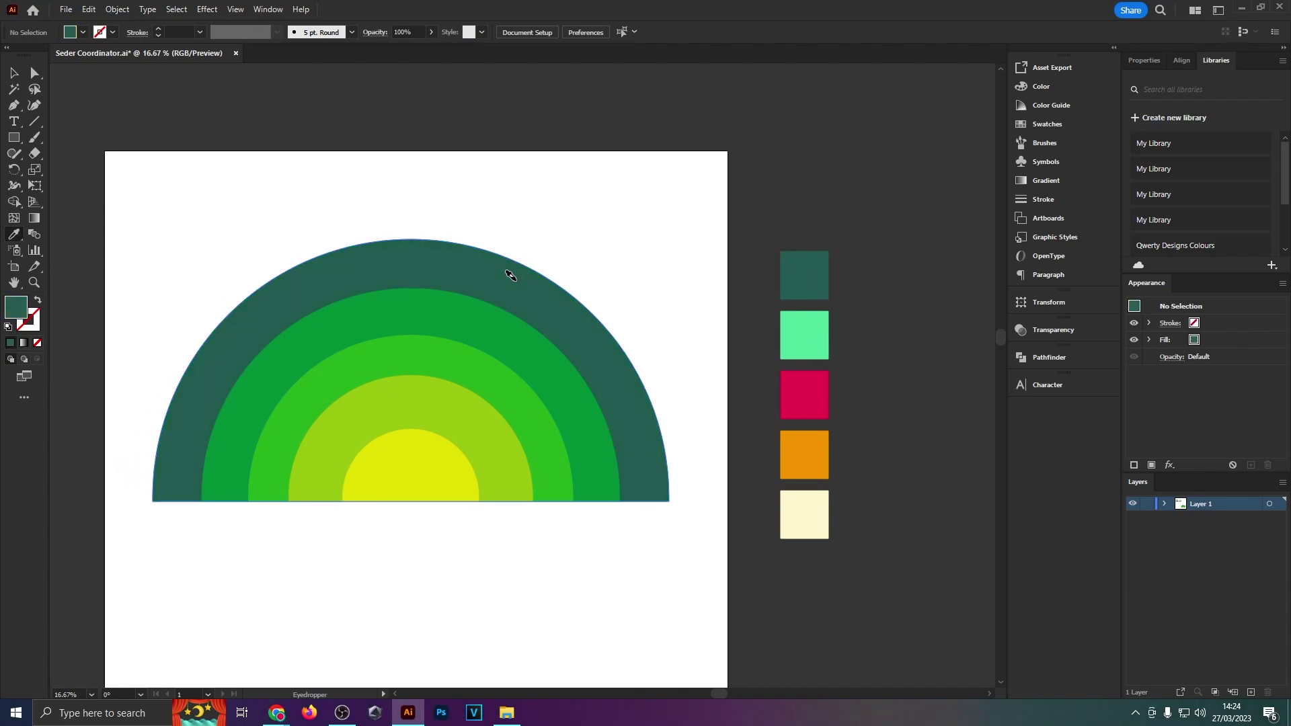
pyautogui.keyDown('alt'); pyautogui.click(511, 330); pyautogui.keyUp('alt')
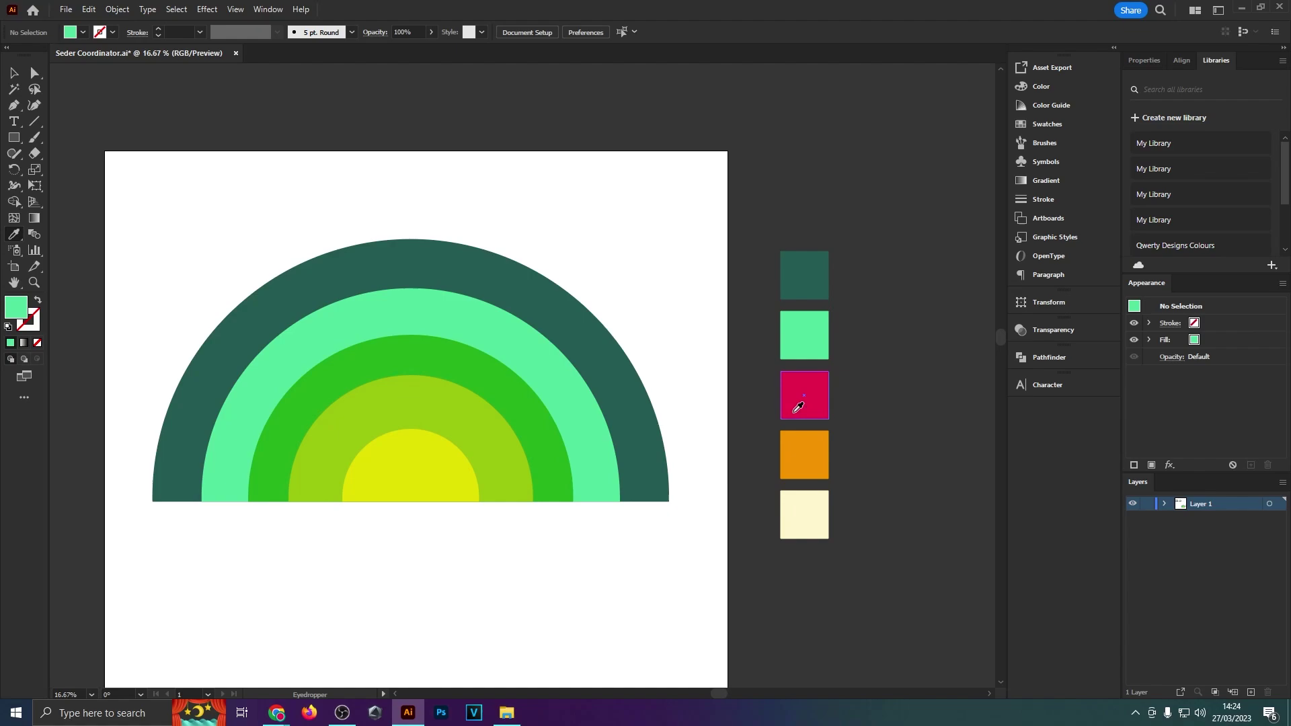
pyautogui.keyDown('alt'); pyautogui.click(458, 374); pyautogui.keyUp('alt')
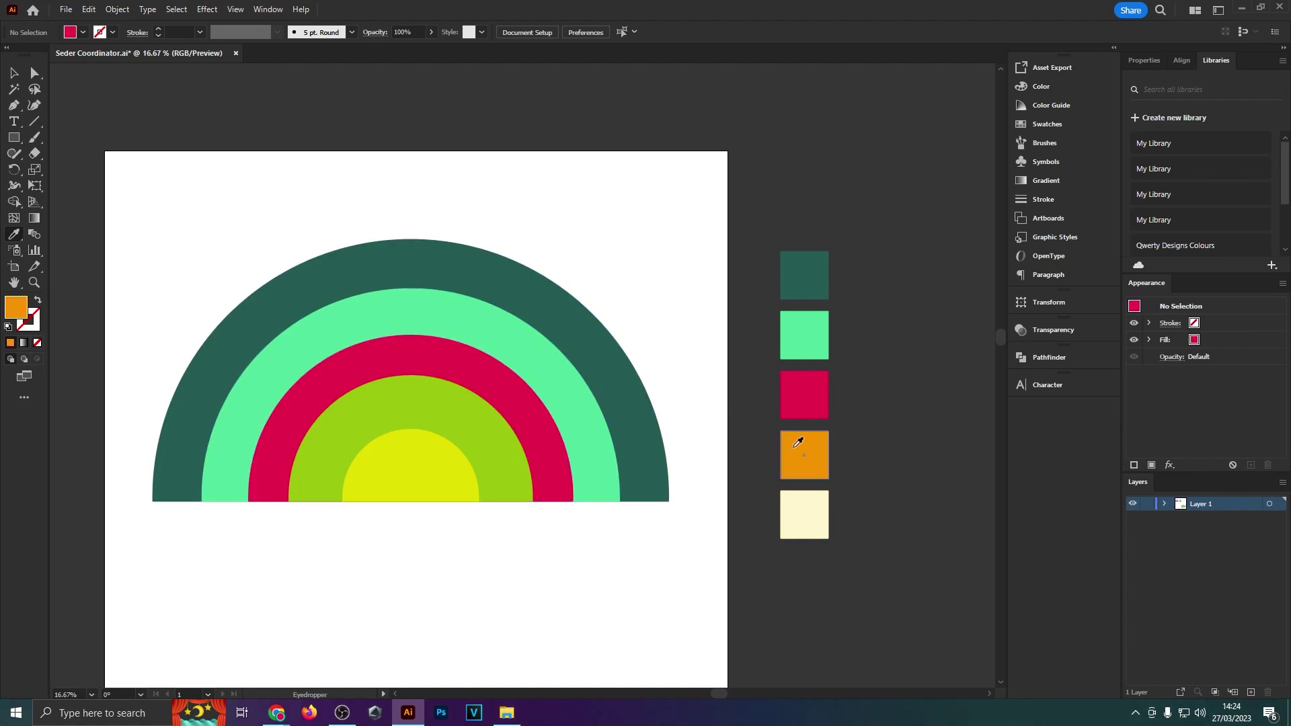
pyautogui.keyDown('alt'); pyautogui.click(472, 412); pyautogui.keyUp('alt')
pyautogui.click(804, 509)
pyautogui.keyDown('alt'); pyautogui.click(406, 457); pyautogui.keyUp('alt')
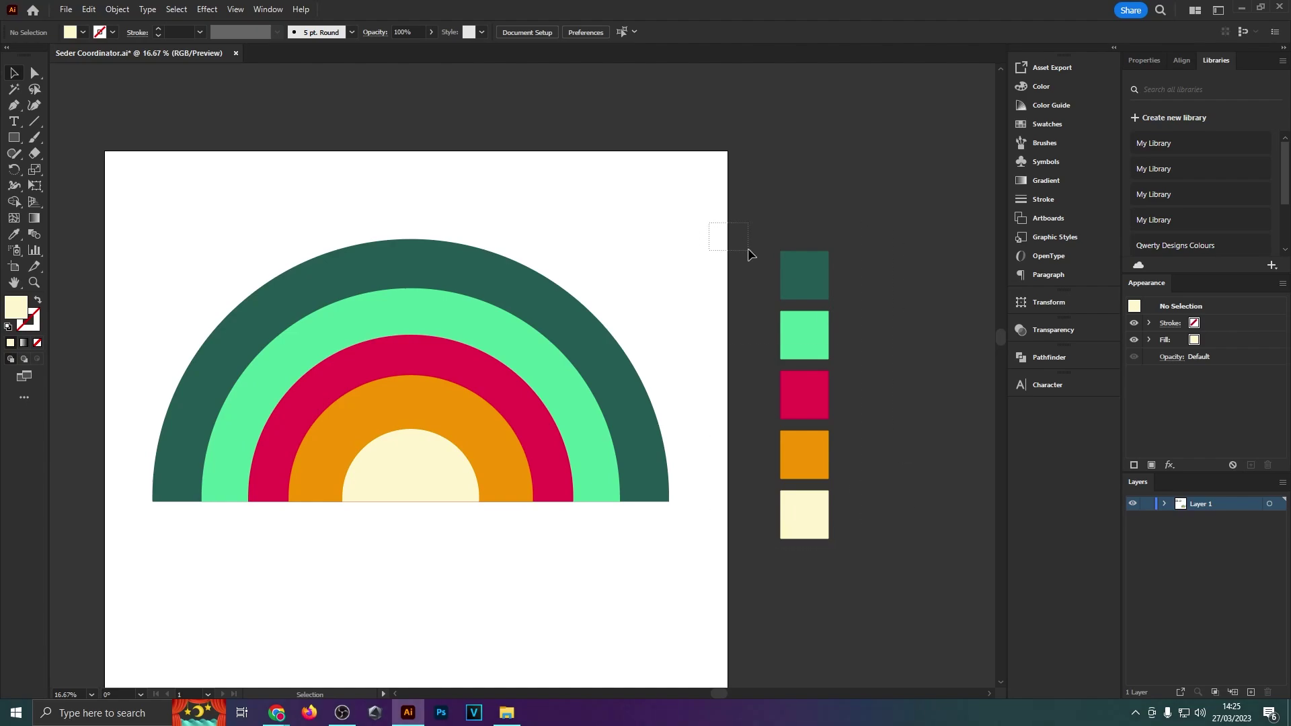
# Select the five palette squares and move them farther away from the artboard
pyautogui.moveTo(751, 254); pyautogui.dragTo(985, 572)
pyautogui.scroll(-1, 801, 511)
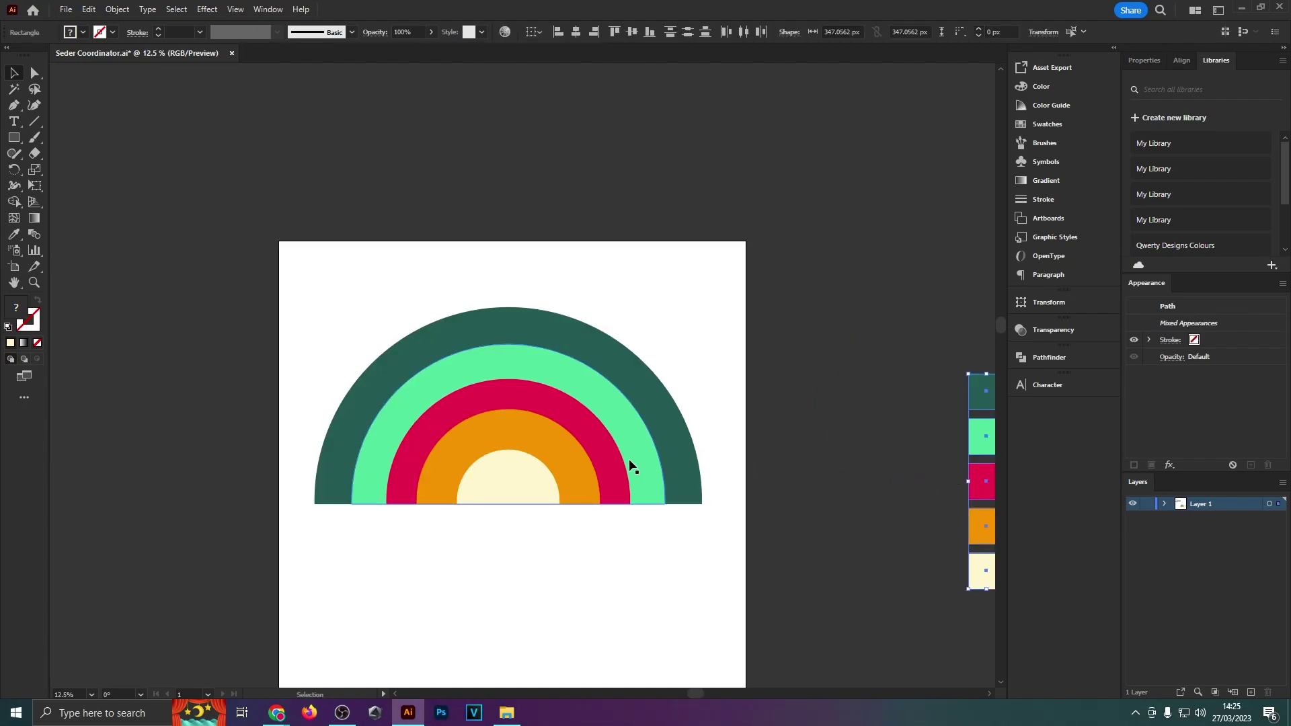
# Select all five coloured arches and group them into one object
pyautogui.scroll(1, 629, 461)
pyautogui.moveTo(827, 296); pyautogui.dragTo(794, 301)
pyautogui.moveTo(189, 184); pyautogui.dragTo(816, 547)
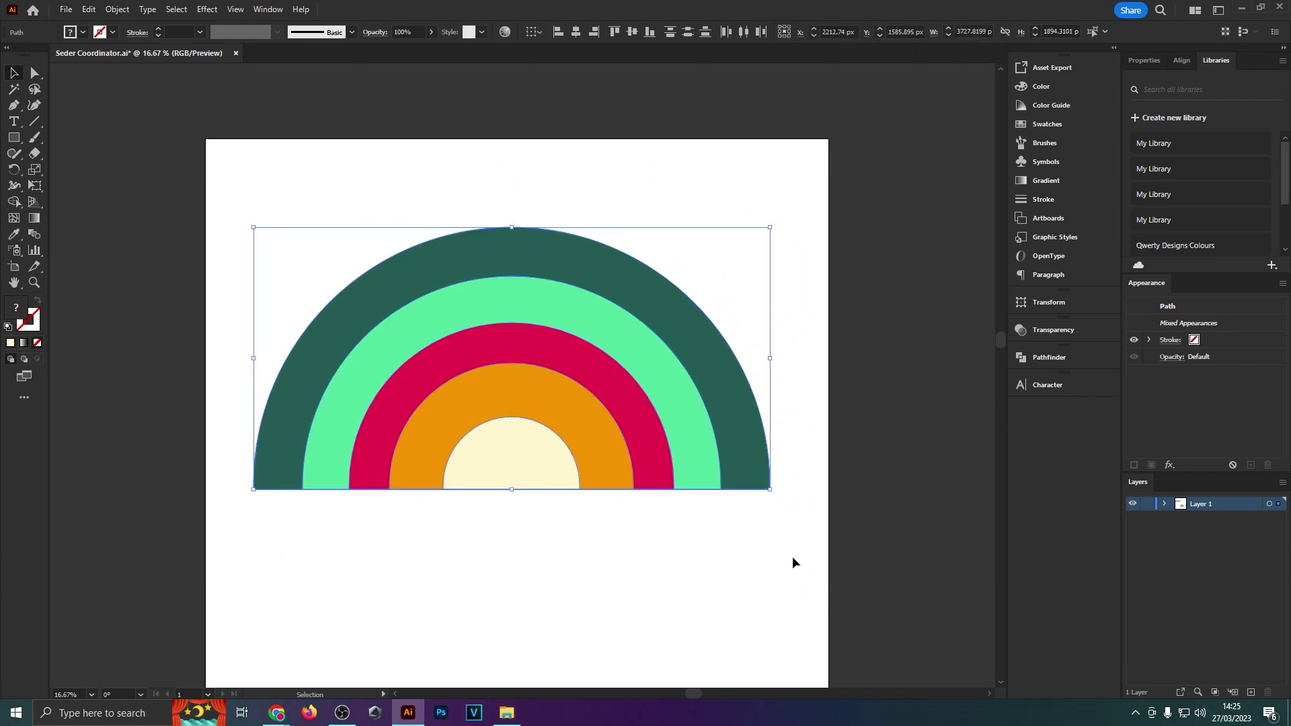
pyautogui.hotkey('ctrl', 'g')
pyautogui.click(800, 540)
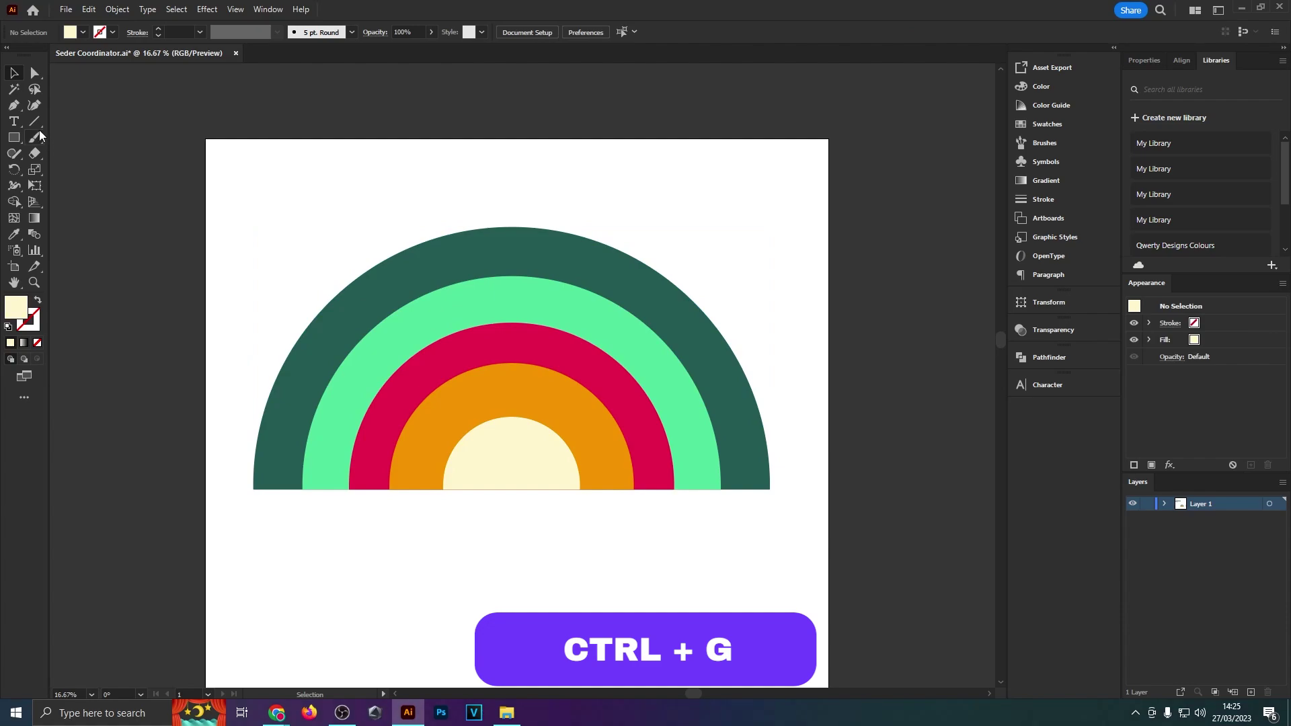
# Add the text TEACHER below the rainbow at a size of about 406 pt
pyautogui.scroll(-1, 619, 512)
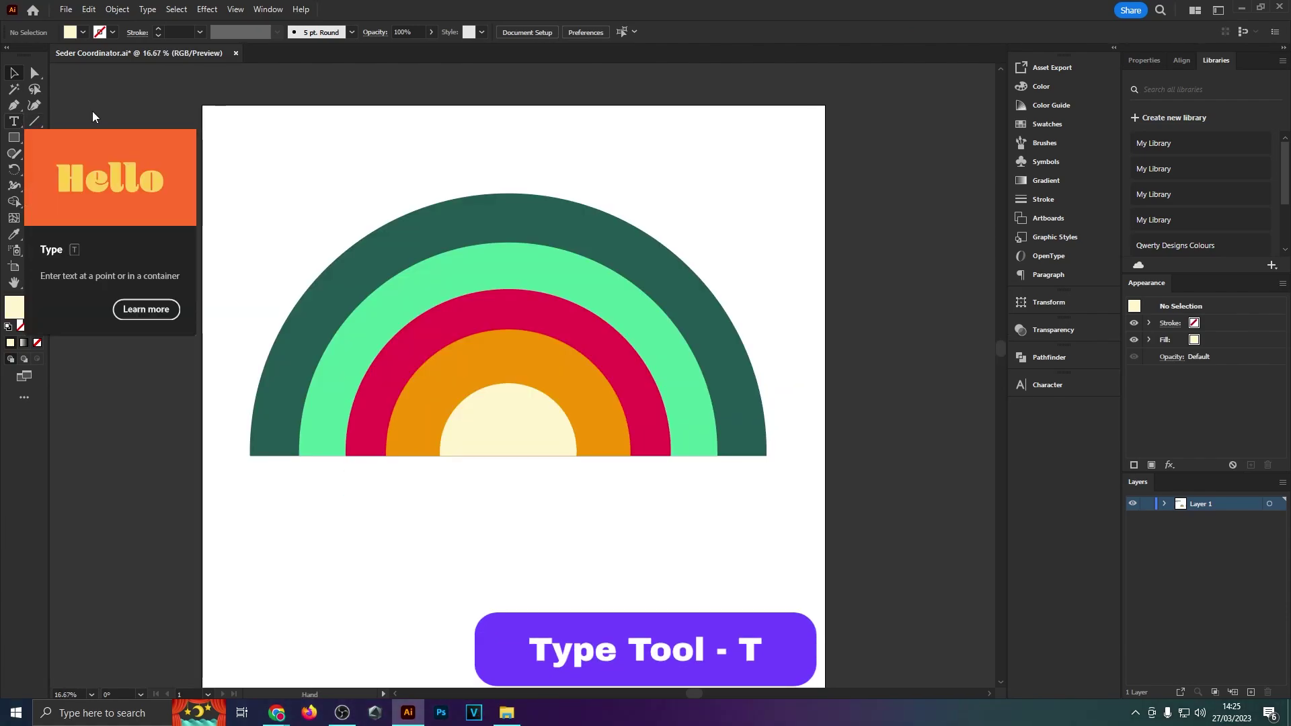
pyautogui.press('t')
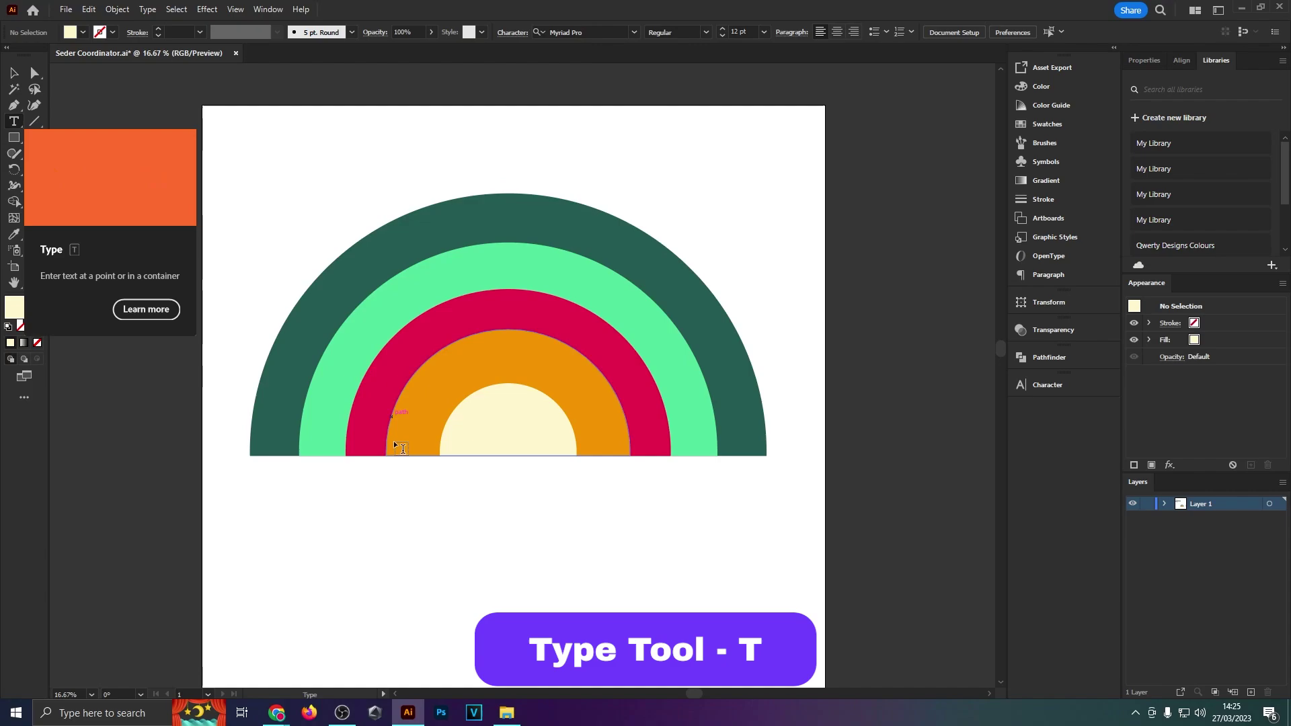
pyautogui.scroll(-1, 298, 534)
pyautogui.click(305, 538)
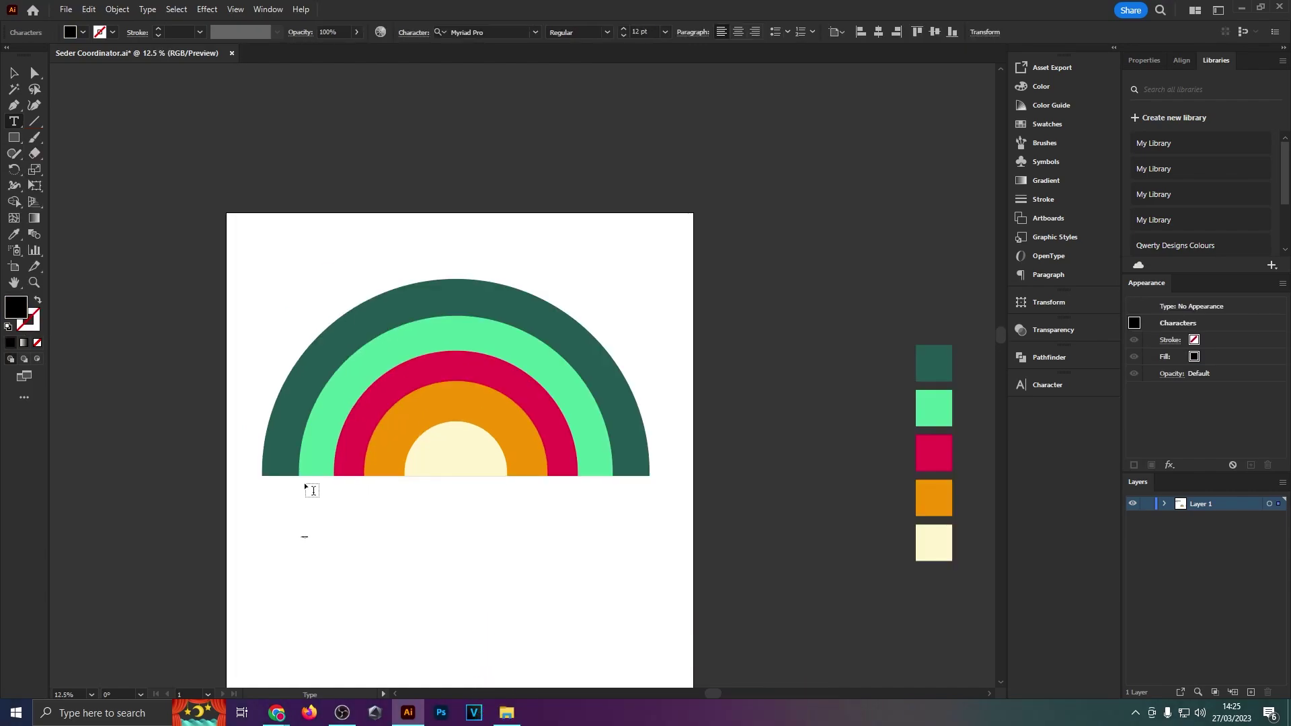
pyautogui.click(13, 71)
pyautogui.keyDown('shift'); pyautogui.moveTo(310, 531); pyautogui.dragTo(583, 487); pyautogui.keyUp('shift')
pyautogui.moveTo(474, 525); pyautogui.dragTo(499, 539)
pyautogui.tripleClick(499, 538)
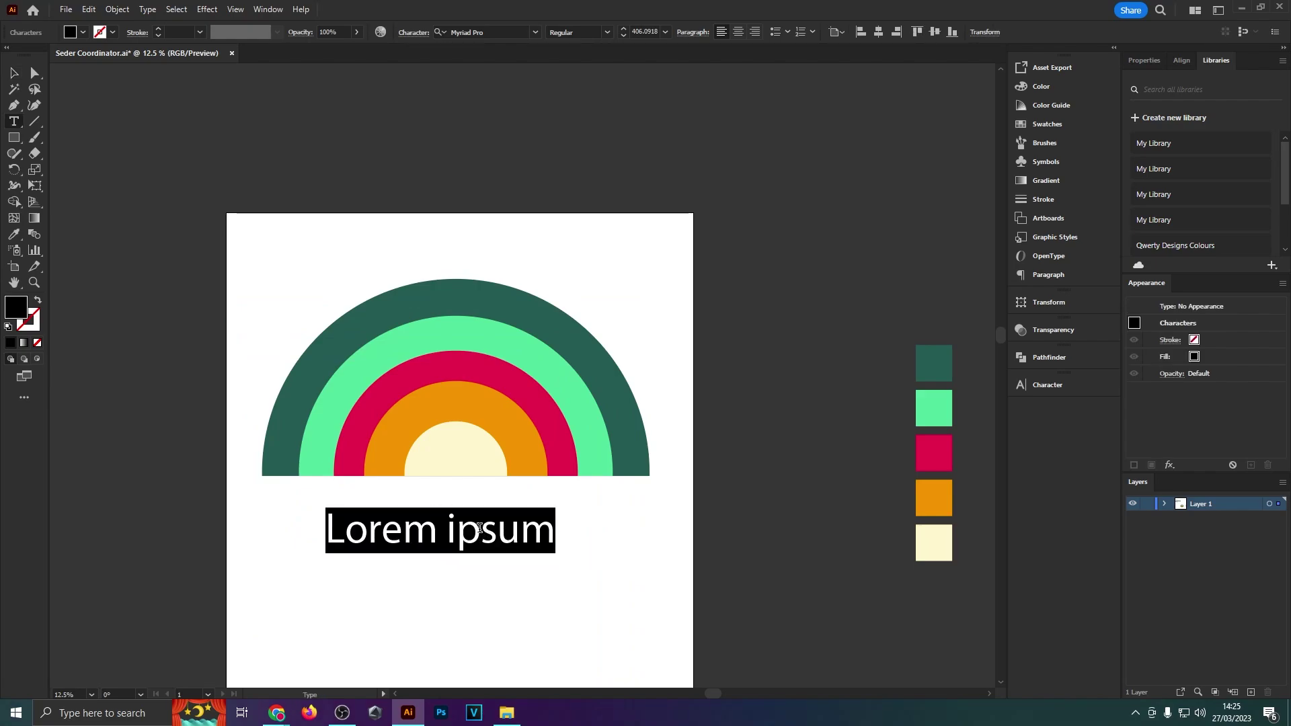
pyautogui.write('TE')
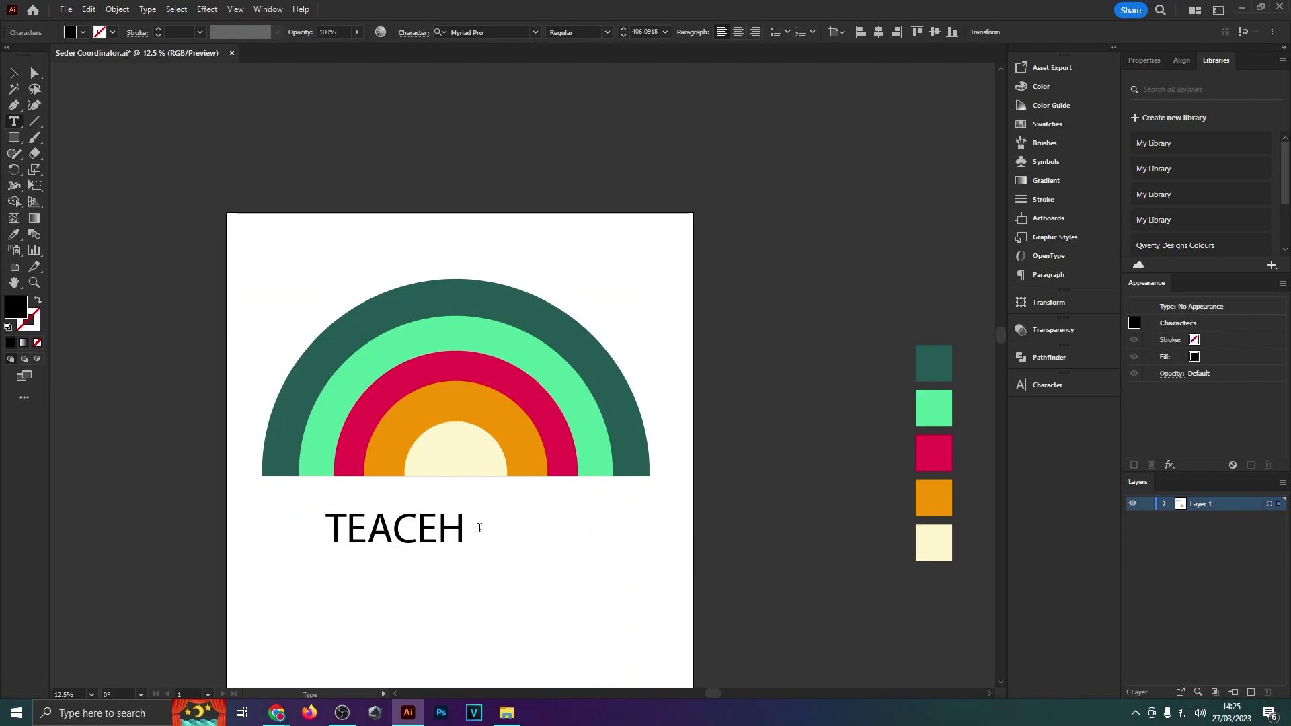
pyautogui.write('ACHER')
pyautogui.press('Escape')
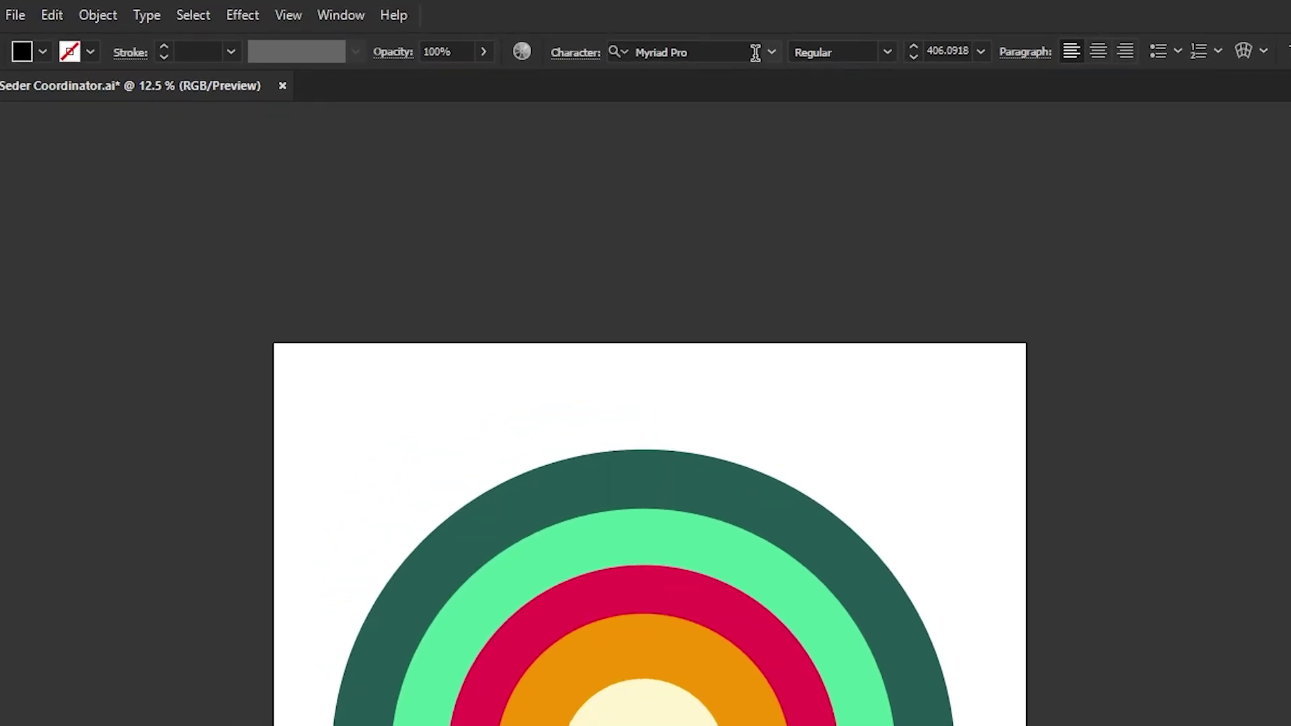
# Set the TEACHER text in Impressum Regular and enlarge it to about 1278 pt, placed just below the rainbow
pyautogui.click(773, 53)
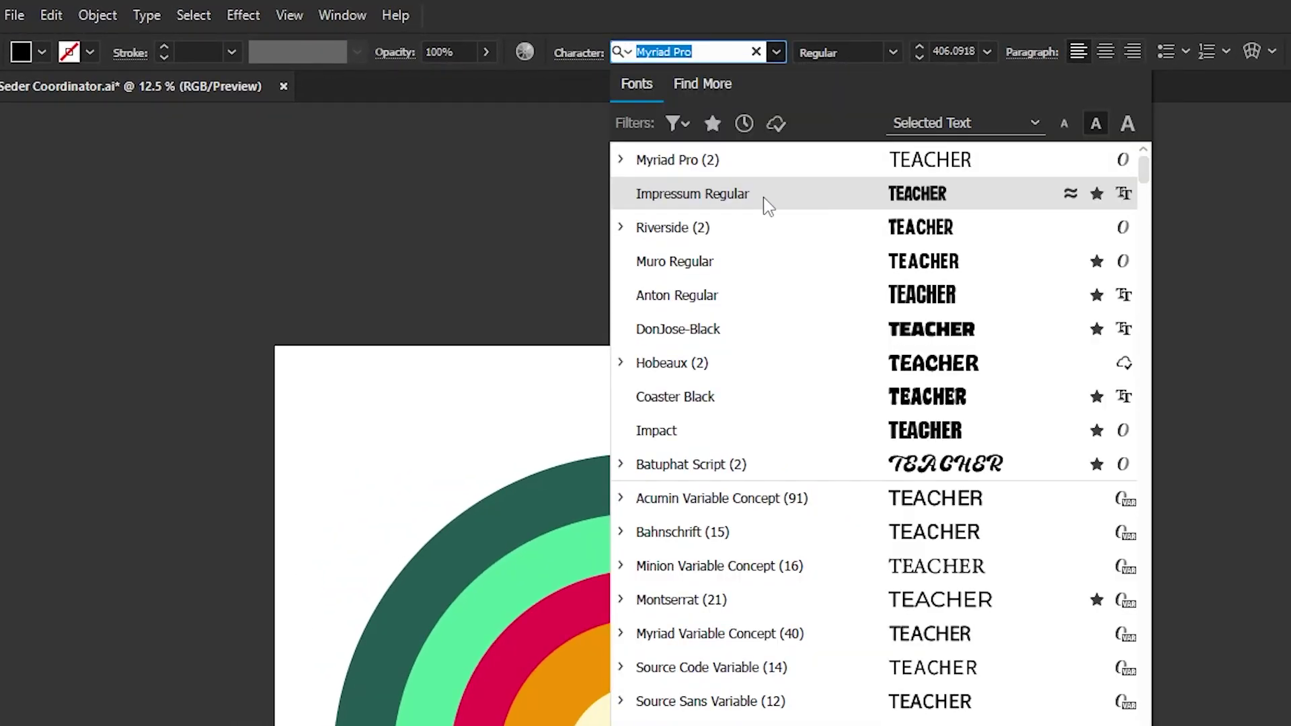
pyautogui.click(766, 195)
pyautogui.hotkey('ctrl', '+')
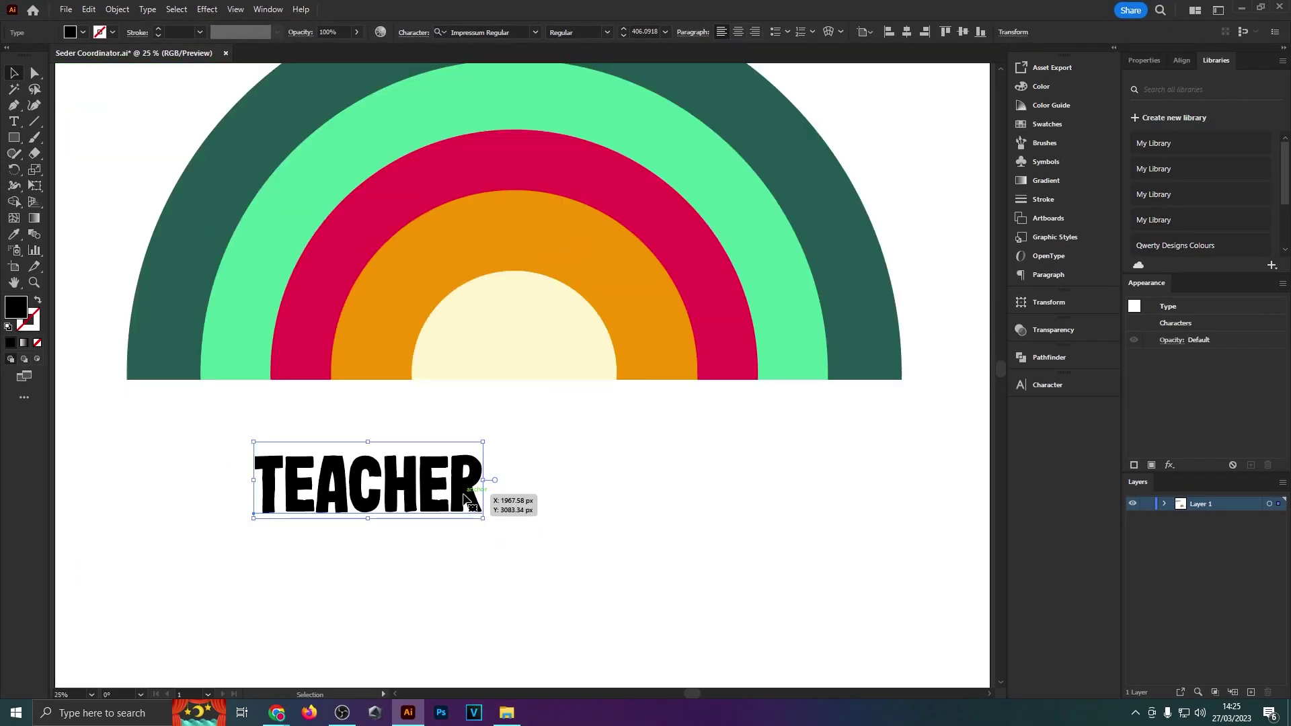
pyautogui.moveTo(483, 479); pyautogui.dragTo(851, 446)
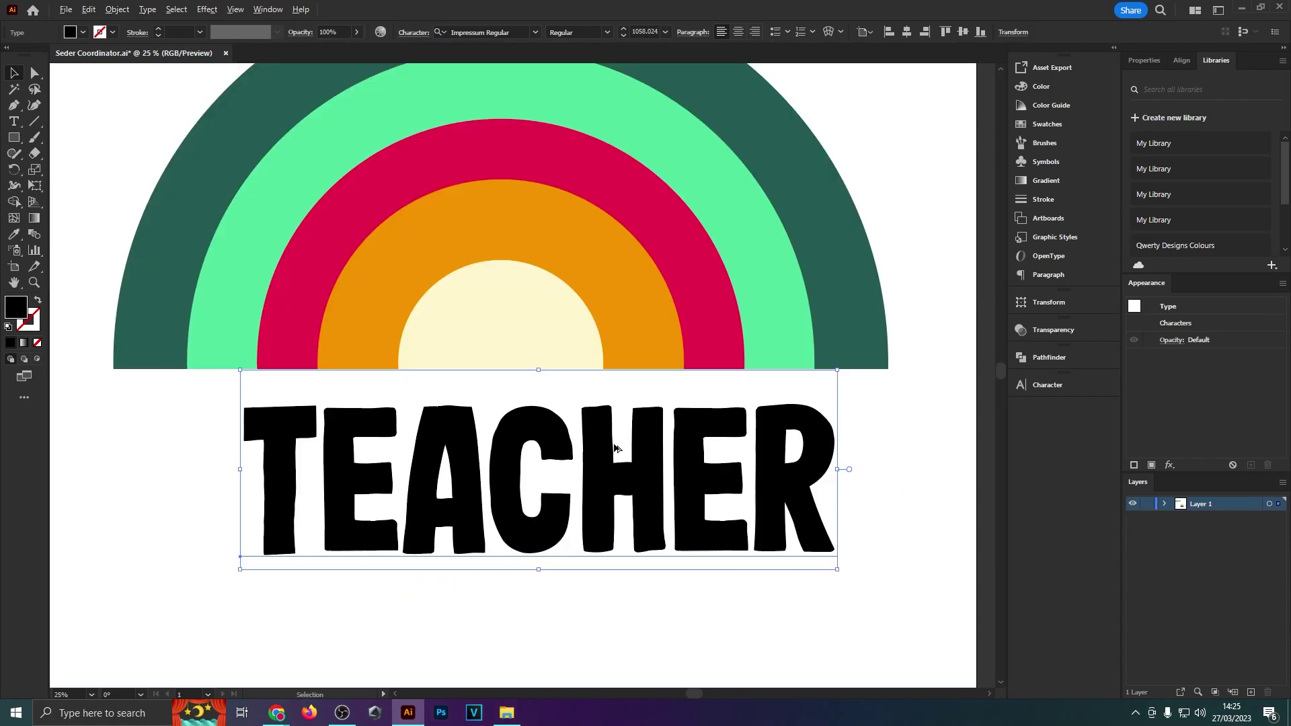
pyautogui.moveTo(616, 449); pyautogui.dragTo(492, 453)
pyautogui.scroll(-2, 521, 458)
pyautogui.moveTo(617, 466); pyautogui.dragTo(740, 467)
pyautogui.hotkey('ctrl', '+')
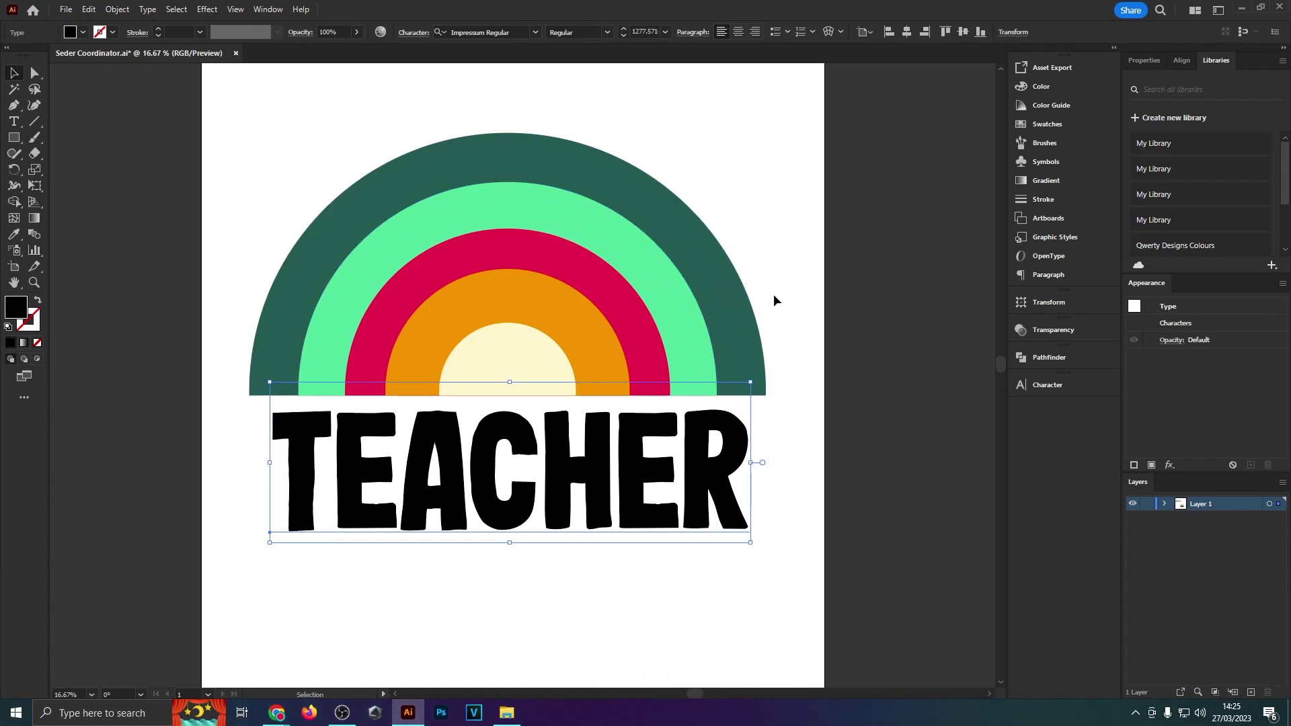
pyautogui.moveTo(694, 489)
pyautogui.mouseDown()
pyautogui.moveTo(712, 492)
pyautogui.moveTo(683, 508)
pyautogui.mouseUp()
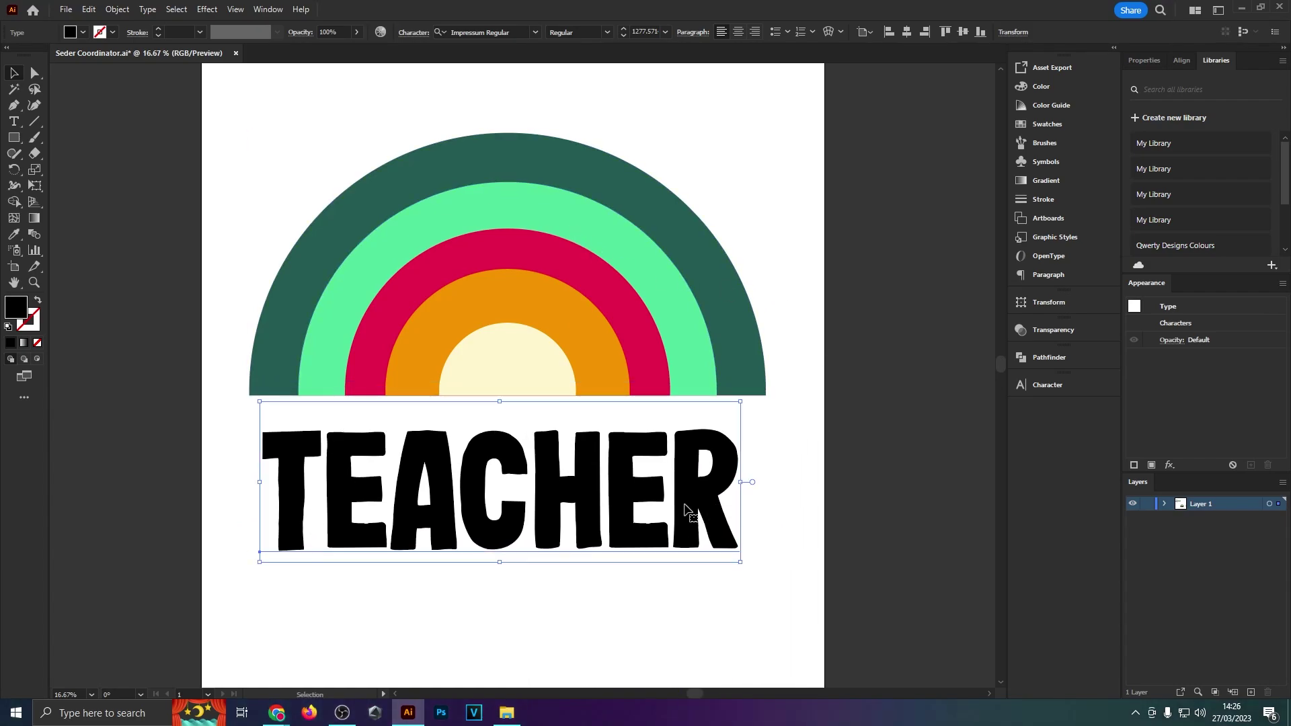
# Colour TEACHER dark teal by sampling the outermost arch with the Eyedropper and convert the text to outlines
pyautogui.press('i')
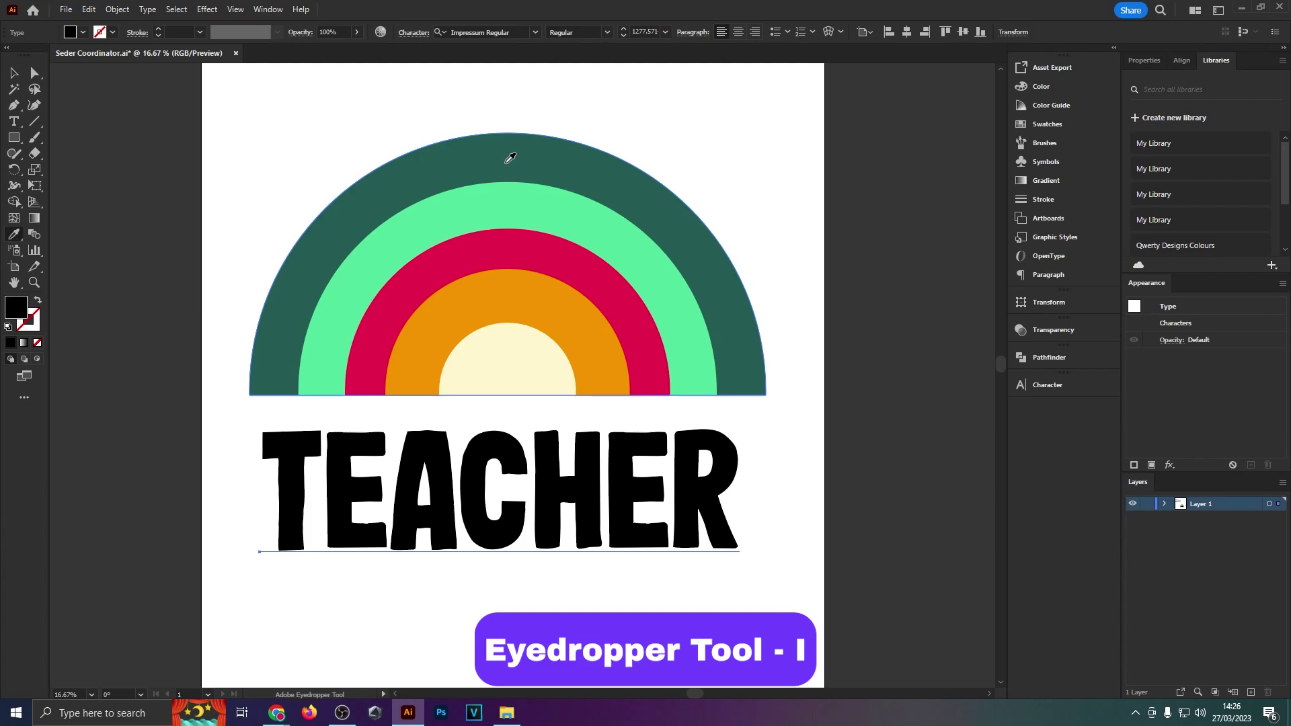
pyautogui.click(706, 224)
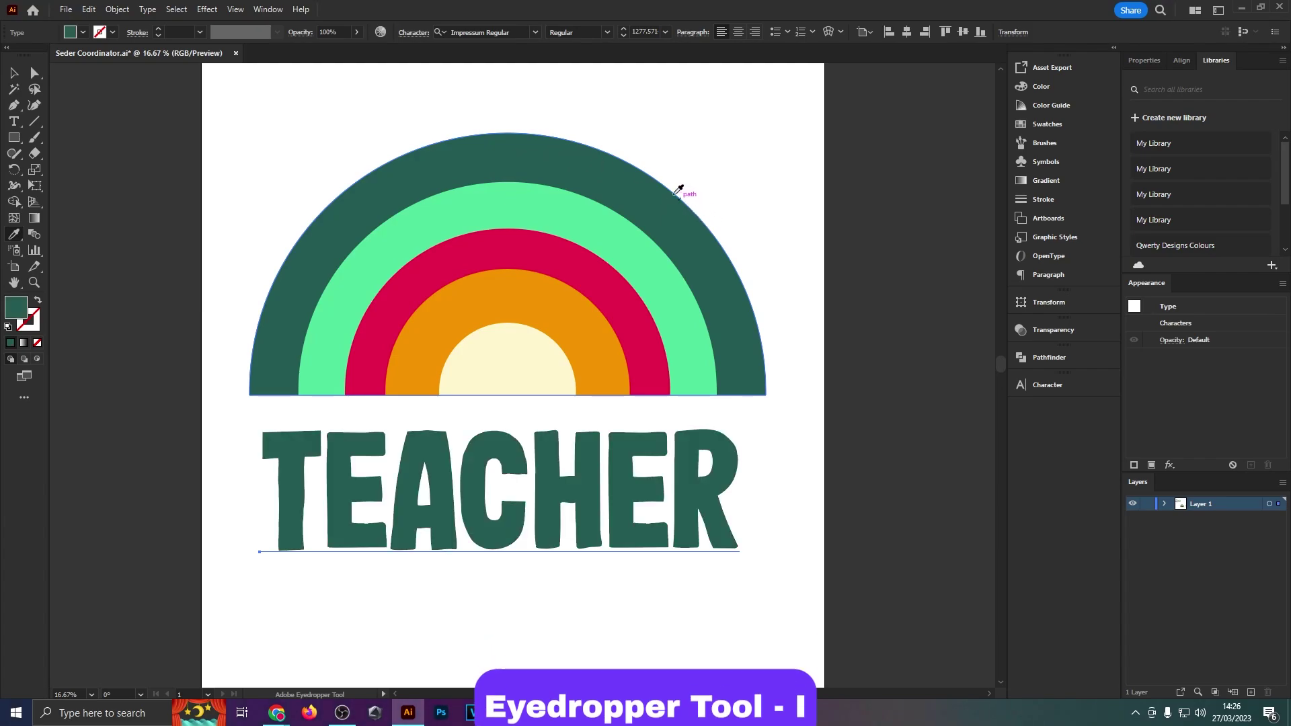
pyautogui.press('v')
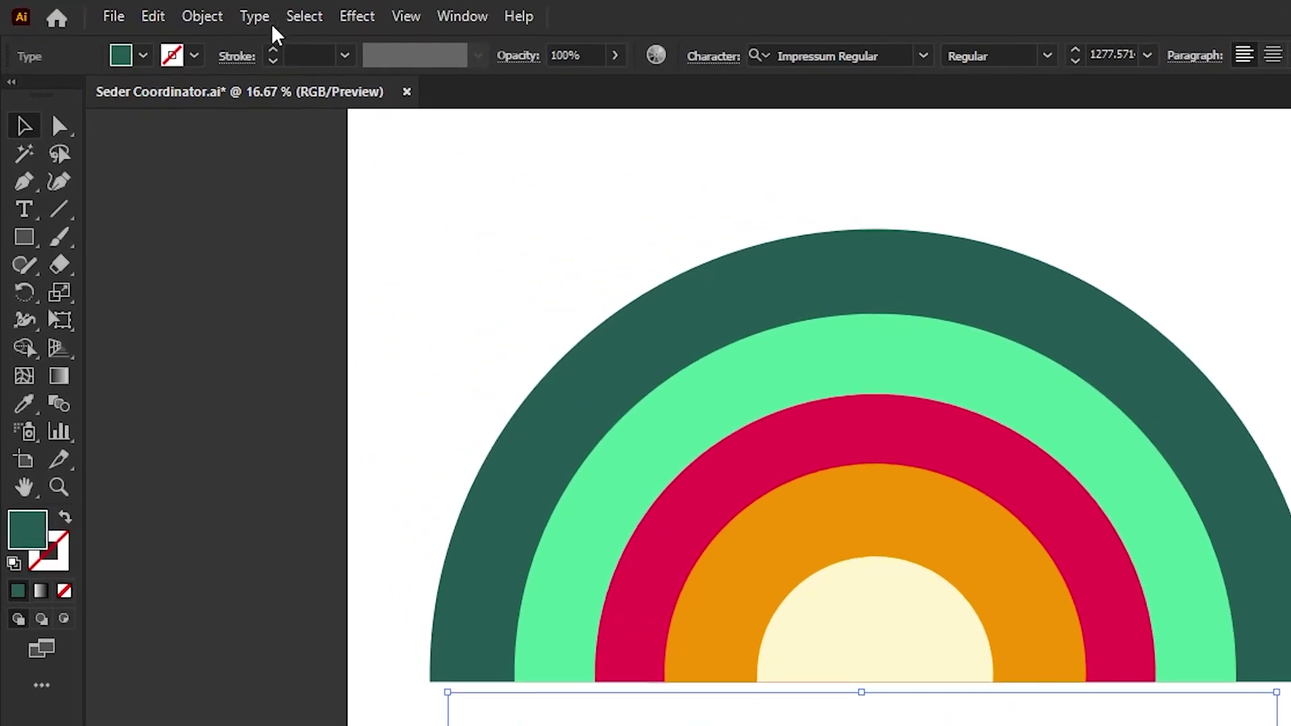
pyautogui.click(147, 9)
pyautogui.click(403, 433)
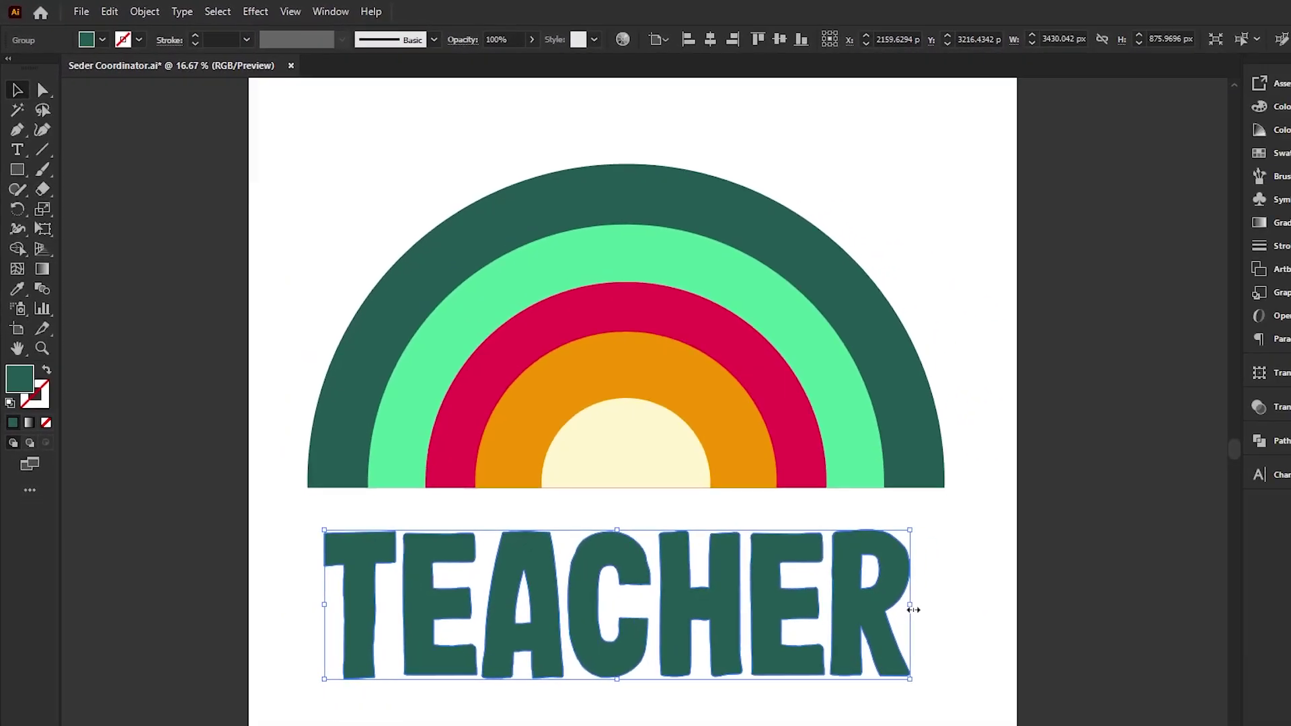
# Align the outlined TEACHER beneath the rainbow and stretch it to the rainbow's full width, about 3728 px, then deselect it
pyautogui.moveTo(913, 610); pyautogui.dragTo(934, 607)
pyautogui.moveTo(881, 594); pyautogui.dragTo(886, 570)
pyautogui.moveTo(718, 464); pyautogui.dragTo(766, 472)
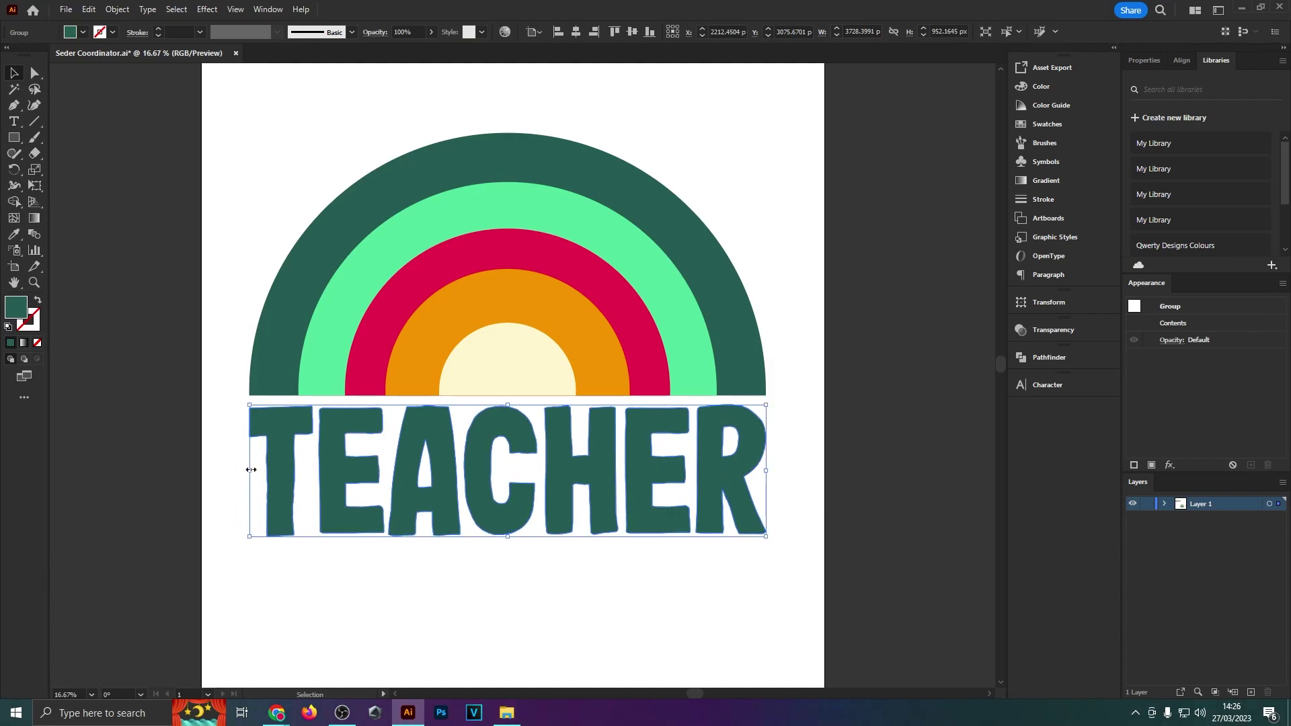
pyautogui.moveTo(251, 469); pyautogui.dragTo(252, 469)
pyautogui.scroll(4, 773, 380)
pyautogui.scroll(-4, 780, 367)
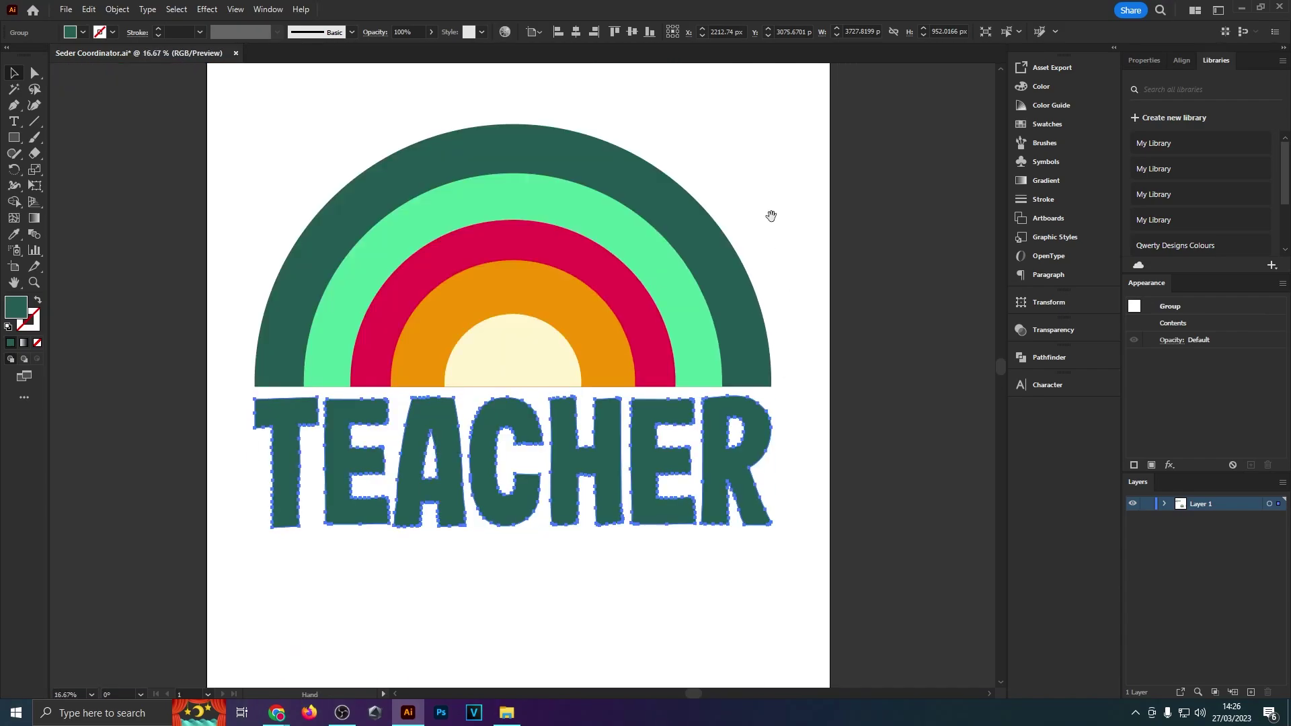
pyautogui.moveTo(690, 212); pyautogui.dragTo(676, 246)
pyautogui.moveTo(582, 249); pyautogui.dragTo(577, 317)
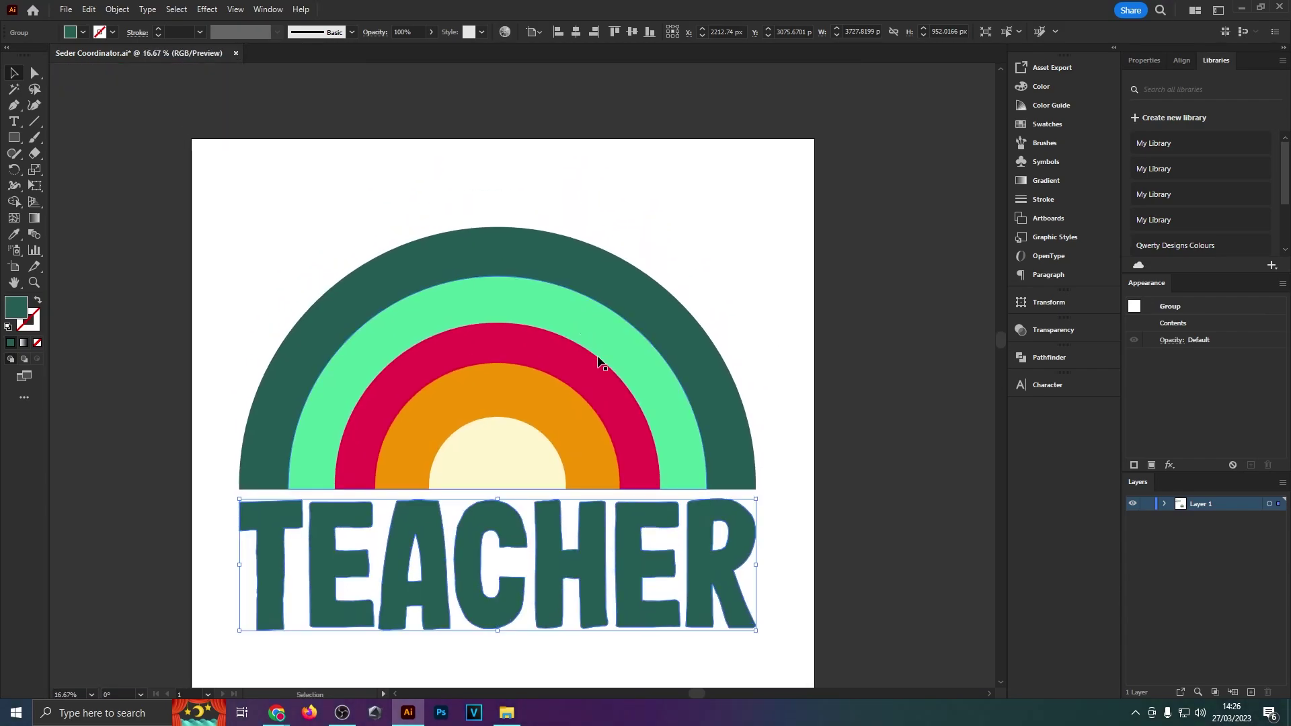
pyautogui.hotkey('ctrl', 'shift', 'a')
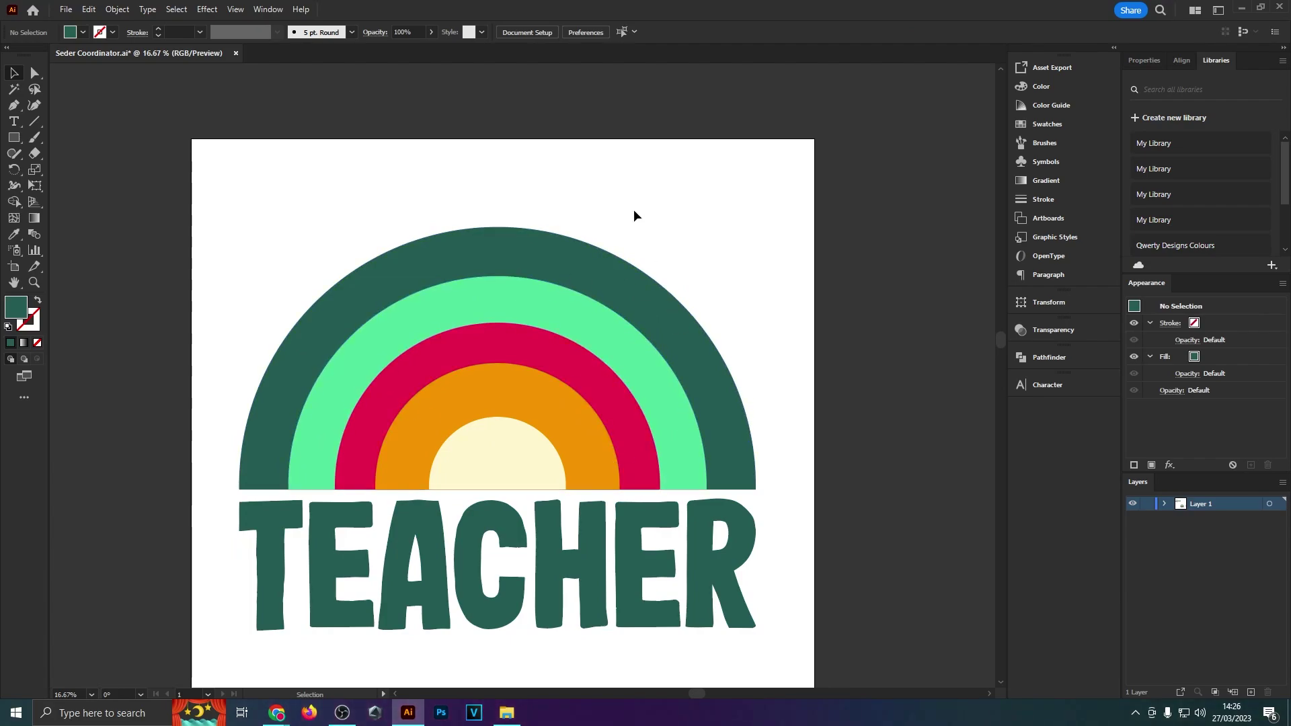
# Set the Type tool's font to Batuphat Script with the Regular style
pyautogui.press('t')
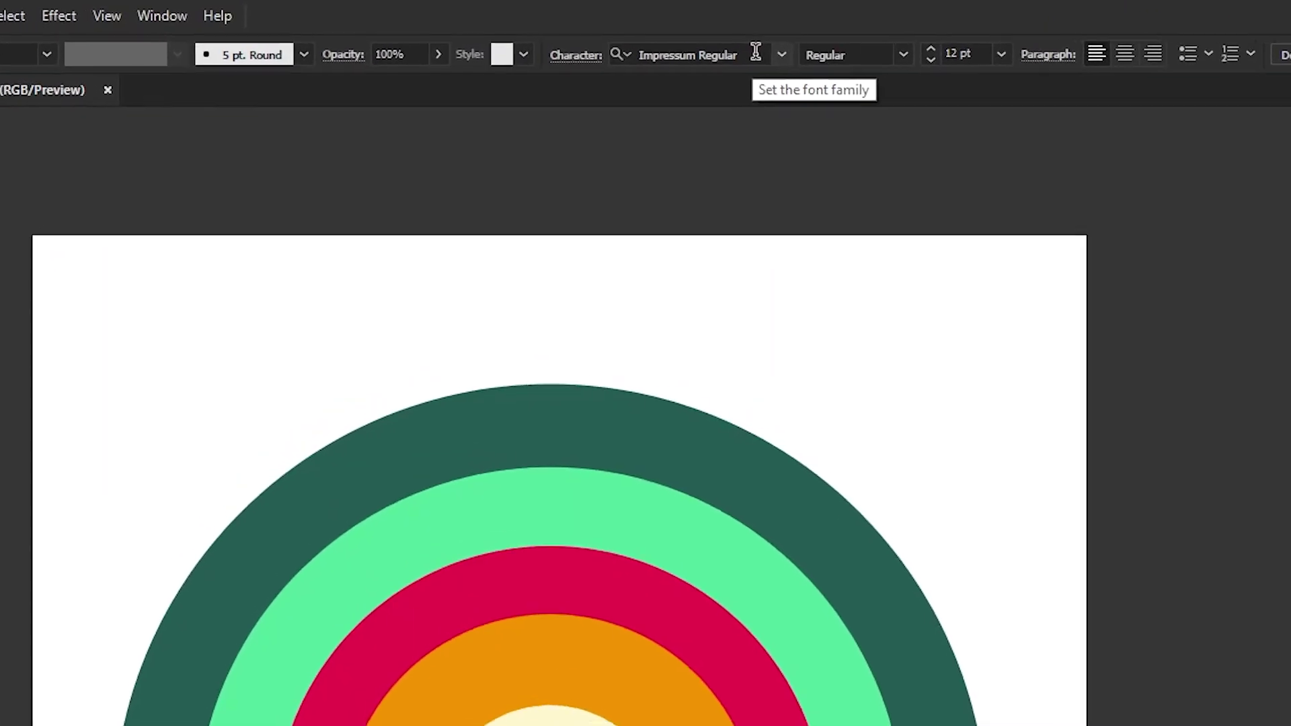
pyautogui.click(755, 53)
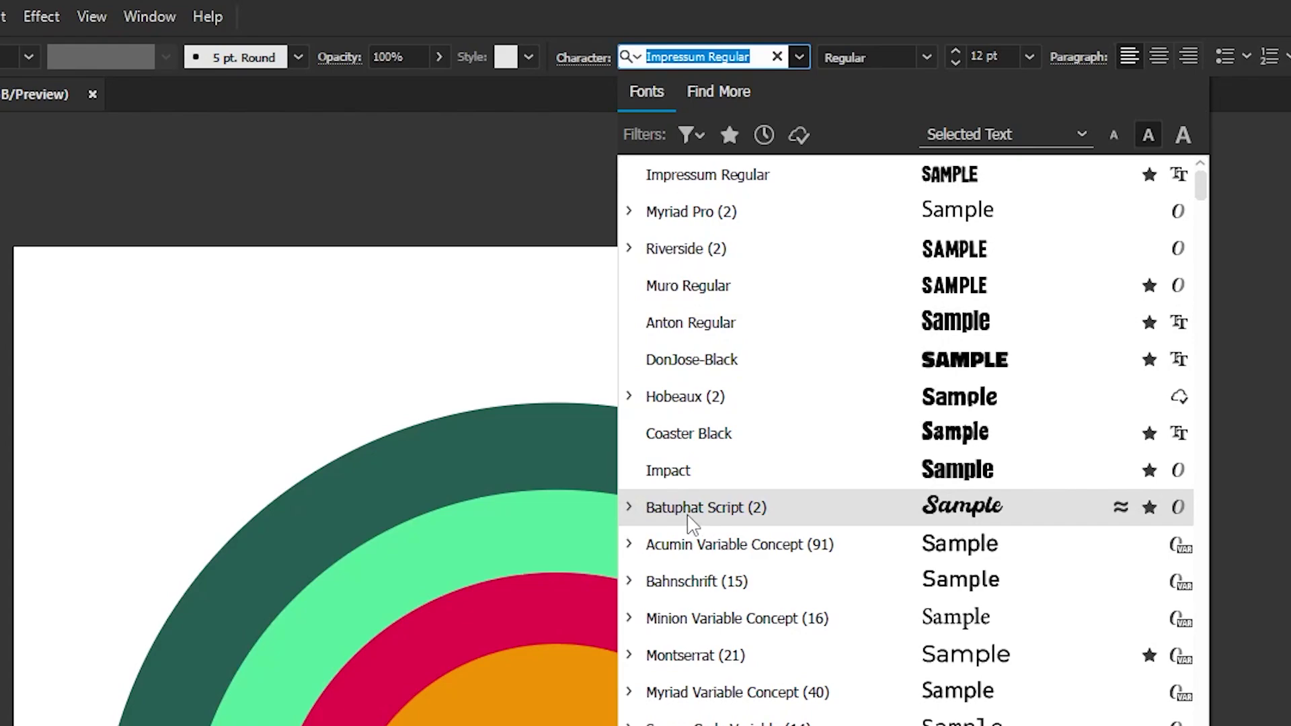
pyautogui.click(688, 514)
pyautogui.click(927, 56)
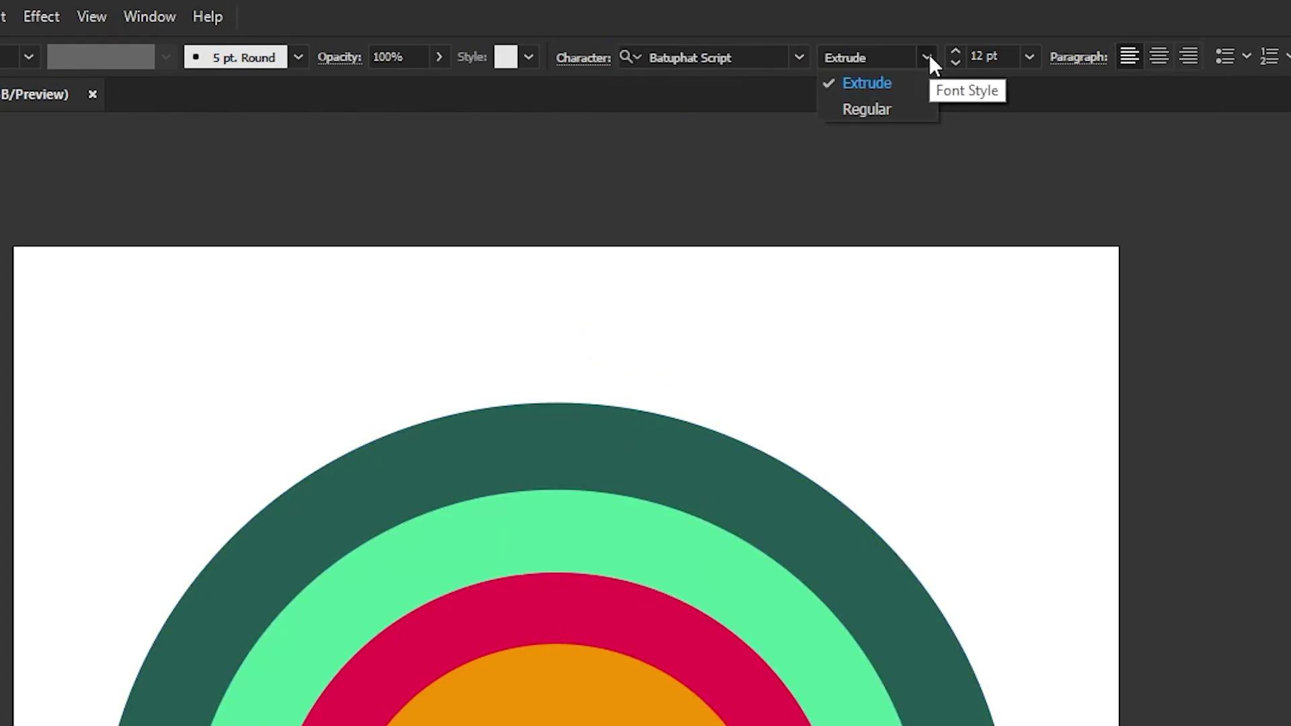
pyautogui.click(859, 110)
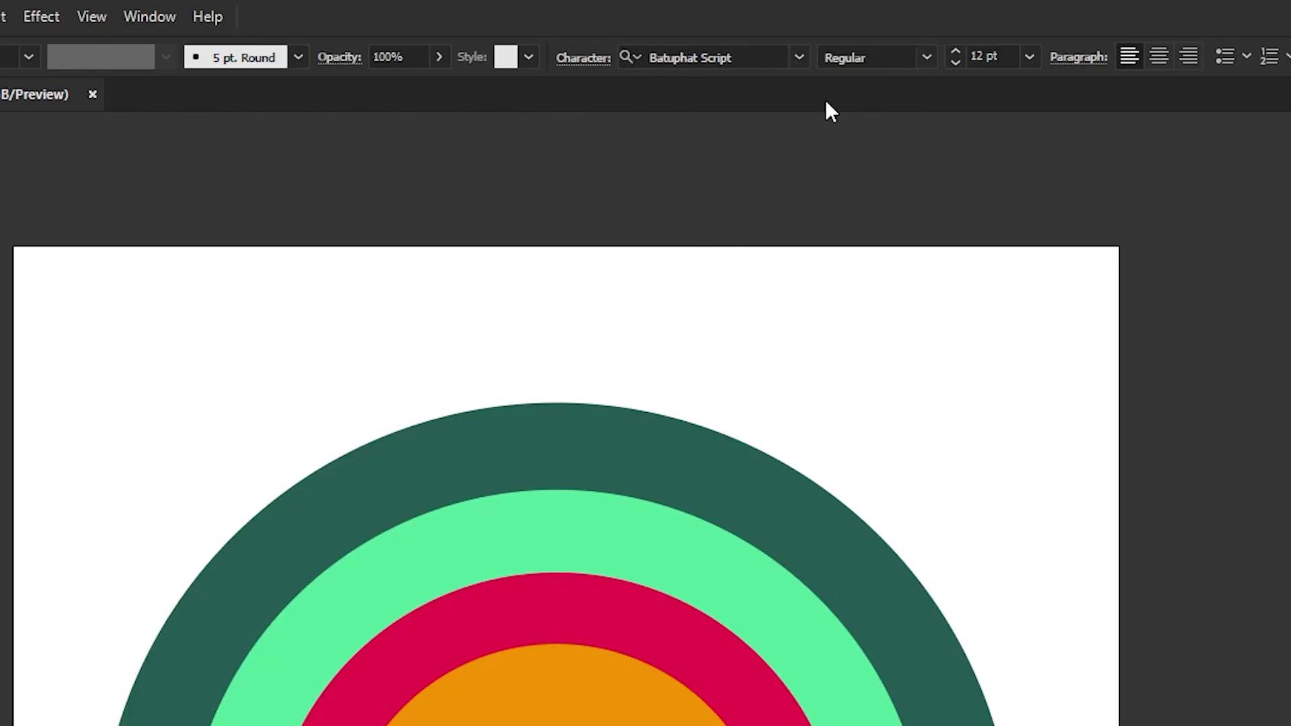
# Add the script text Maths above the rainbow at a size of about 402 pt
pyautogui.click(377, 326)
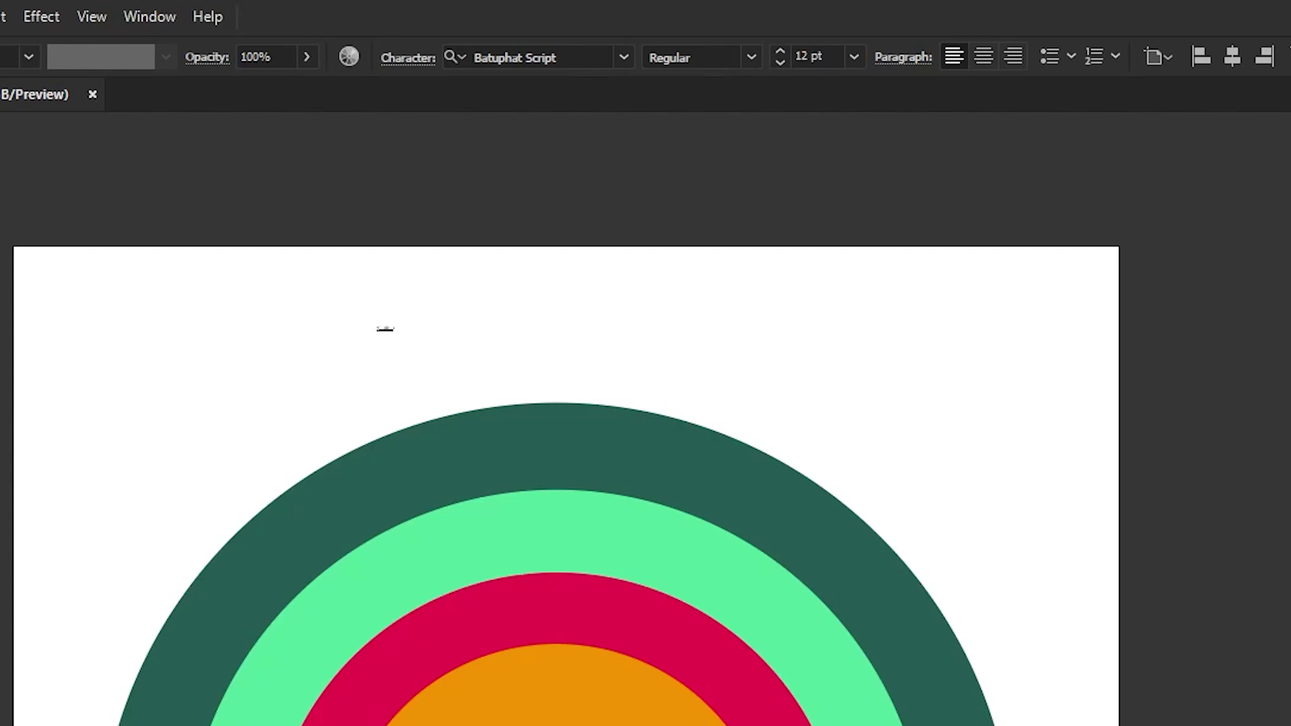
pyautogui.press('Escape')
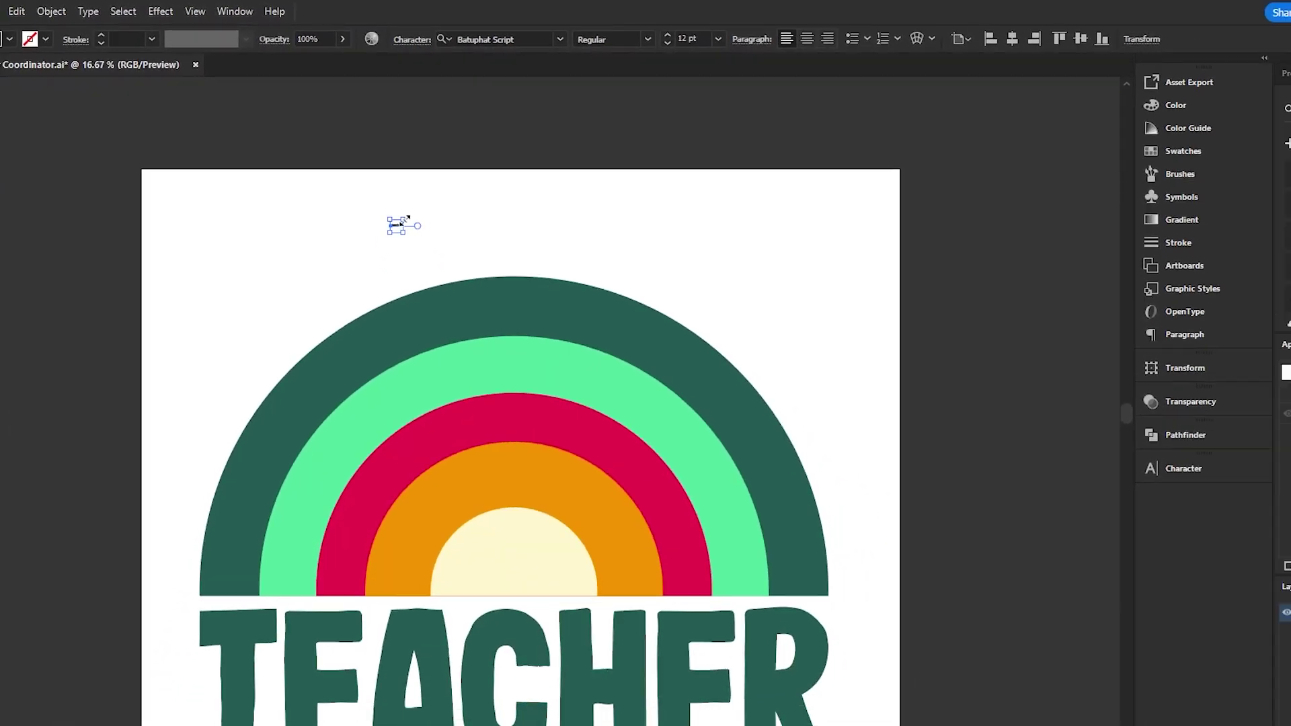
pyautogui.moveTo(404, 220); pyautogui.dragTo(624, 136)
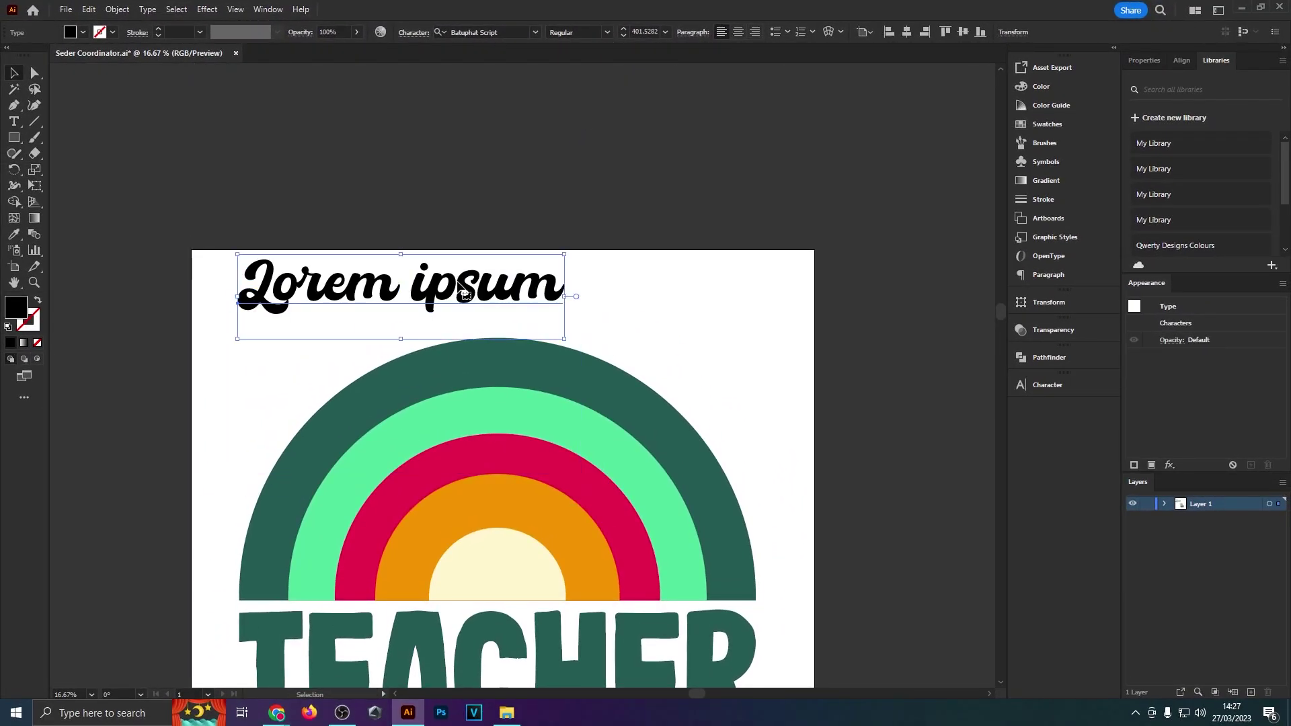
pyautogui.moveTo(401, 397); pyautogui.dragTo(485, 256)
pyautogui.scroll(-2, 486, 256)
pyautogui.doubleClick(526, 184)
pyautogui.tripleClick(505, 154)
pyautogui.write('Maths')
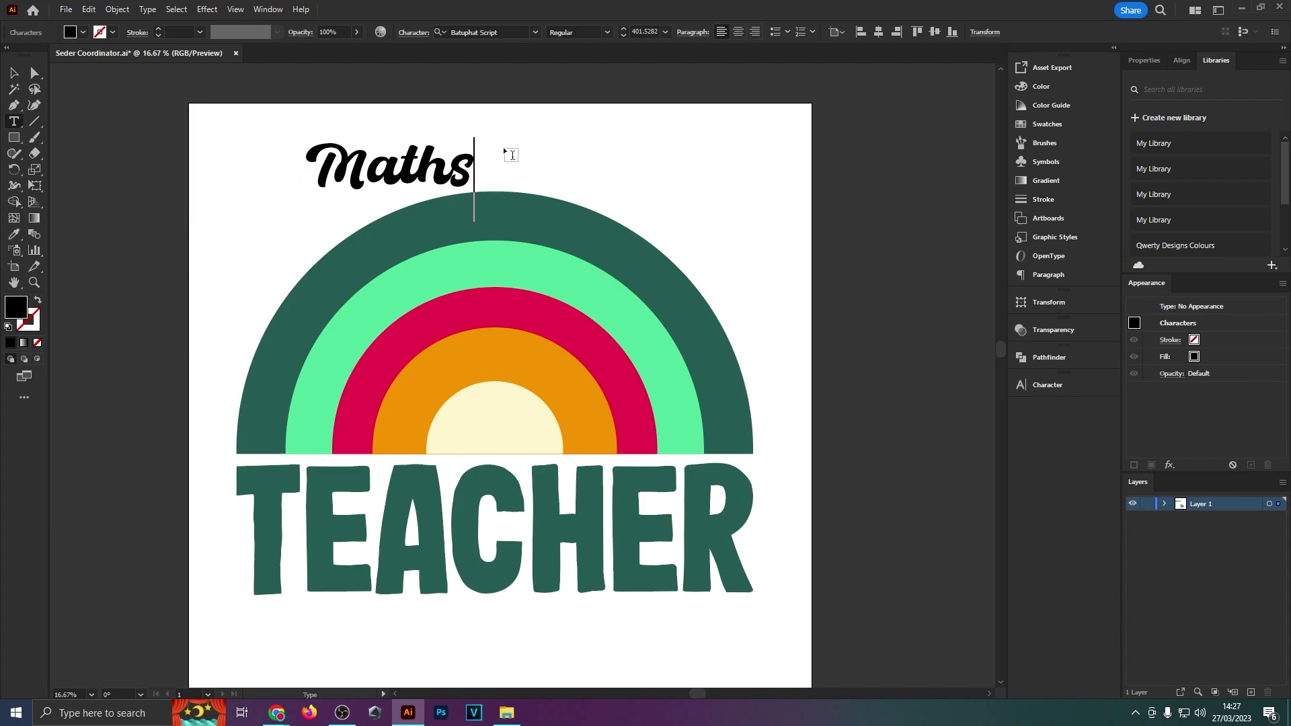
pyautogui.press('Escape')
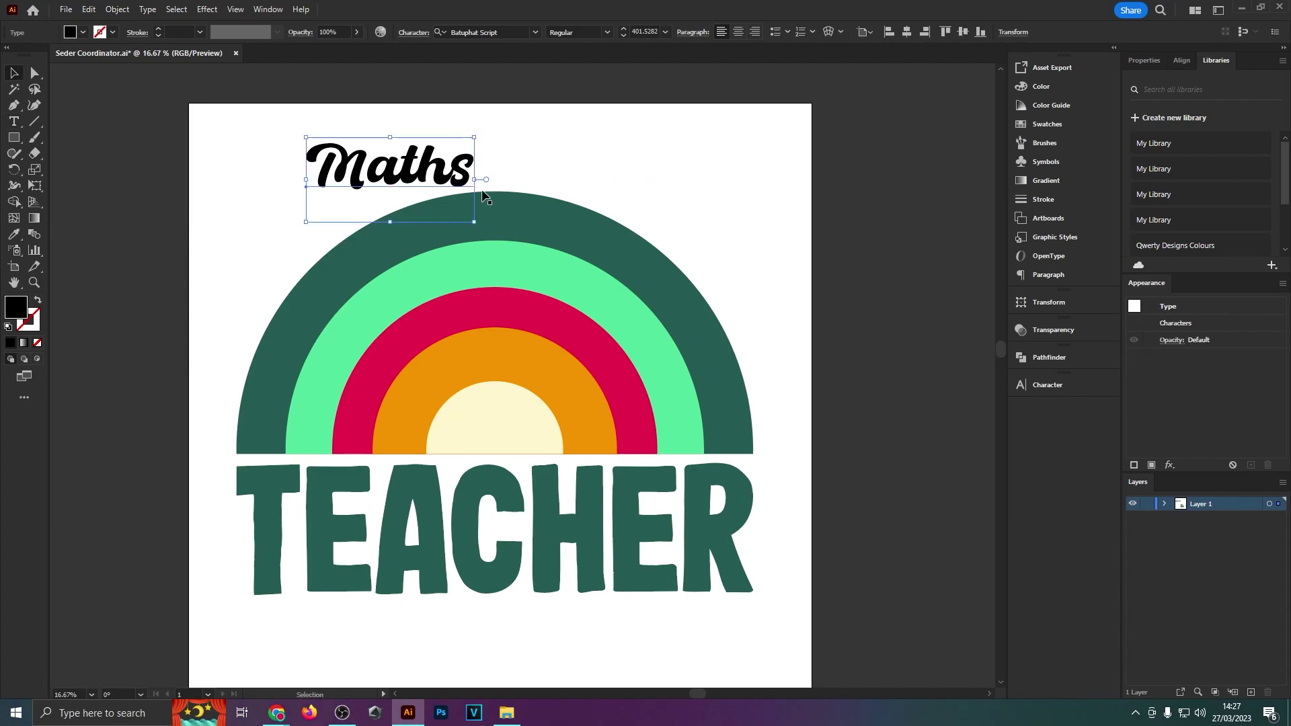
# Enlarge Maths to about 860 pt and try its placement over the arches
pyautogui.moveTo(477, 178); pyautogui.dragTo(672, 179)
pyautogui.moveTo(579, 157); pyautogui.dragTo(589, 344)
pyautogui.scroll(1, 538, 366)
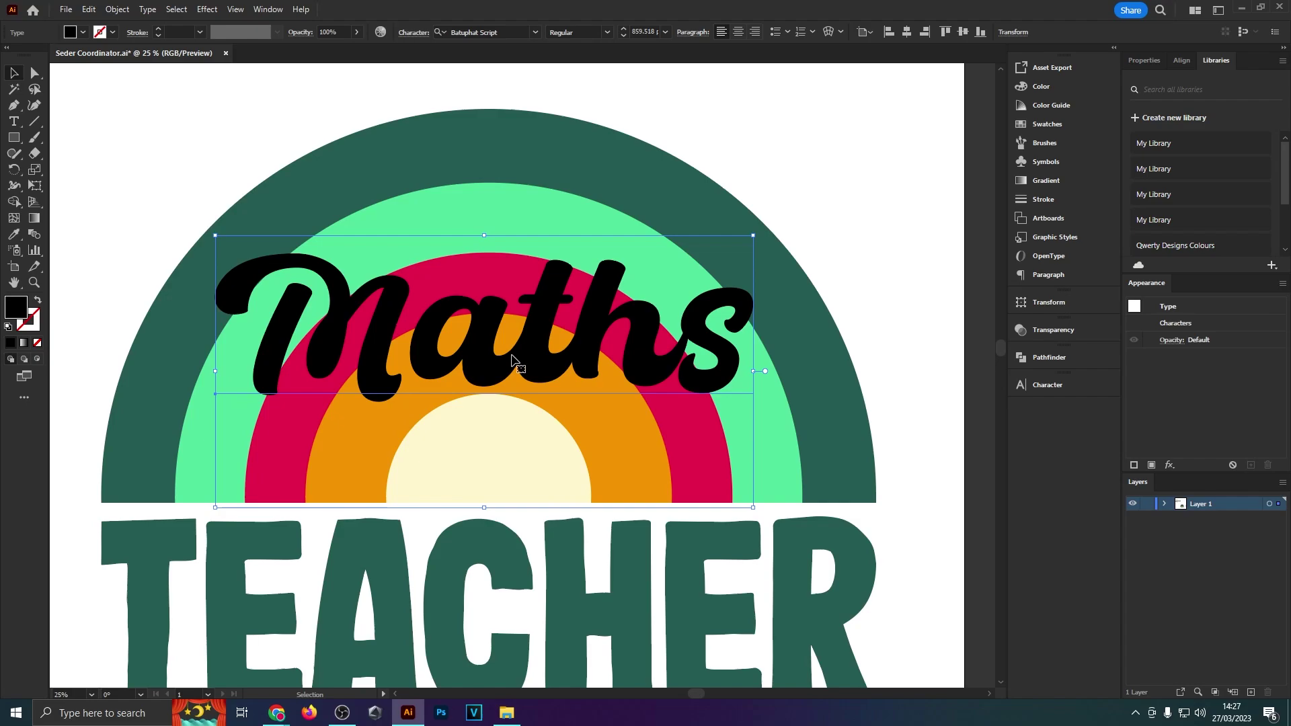
pyautogui.scroll(-1, 494, 355)
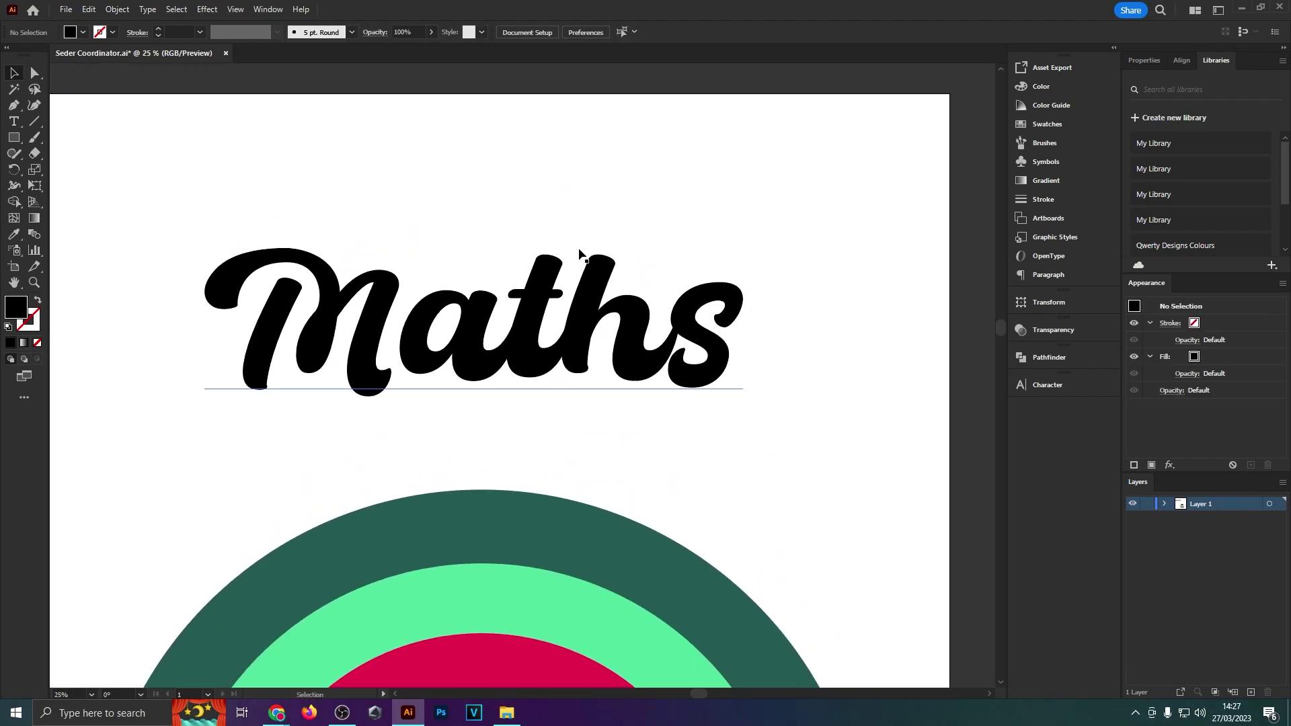
# Replace the M and the final s of Maths with swash alternates, giving the s a tail sweeping beneath the word
pyautogui.press('t')
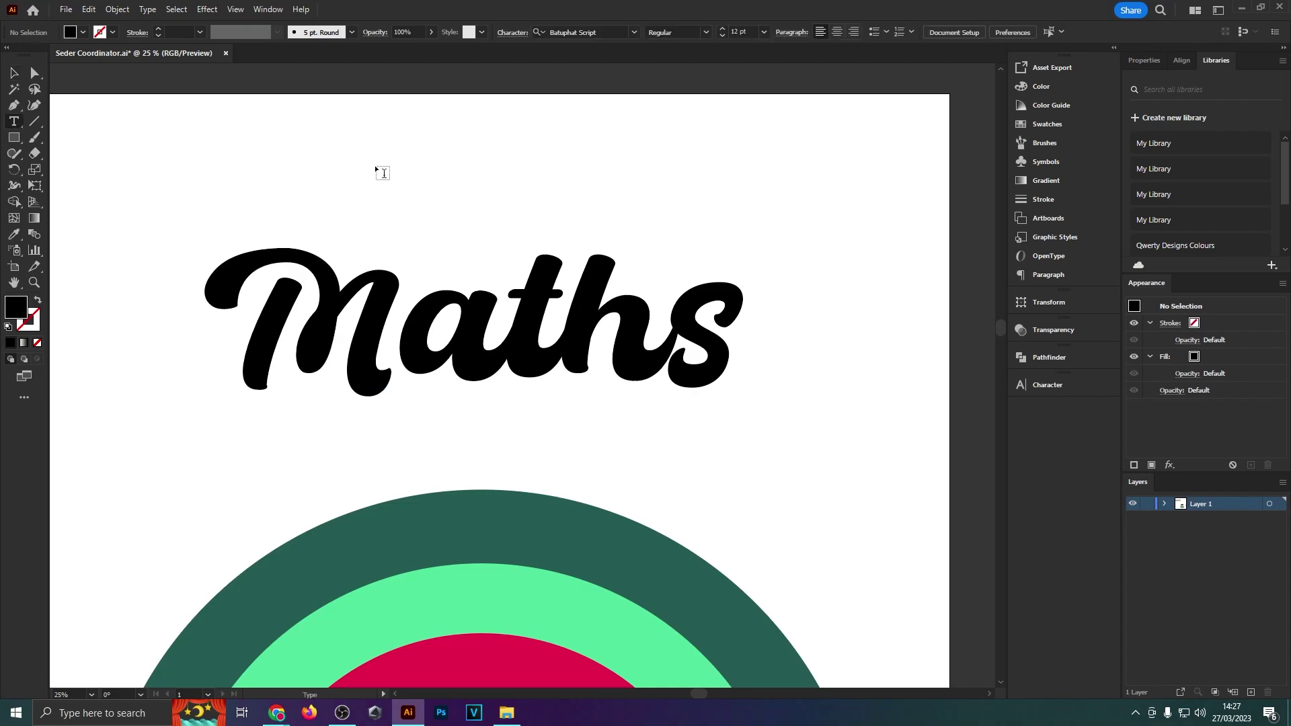
pyautogui.moveTo(326, 304); pyautogui.dragTo(270, 305)
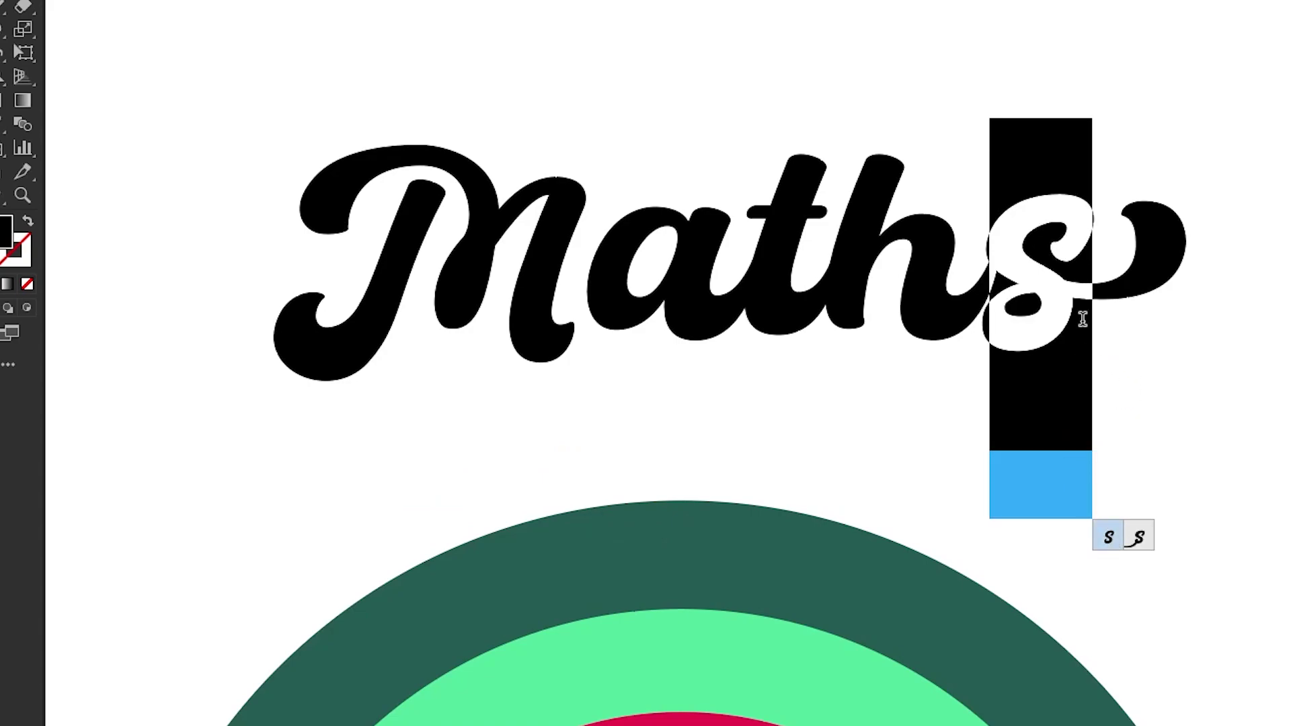
pyautogui.click(1140, 537)
pyautogui.press('Escape')
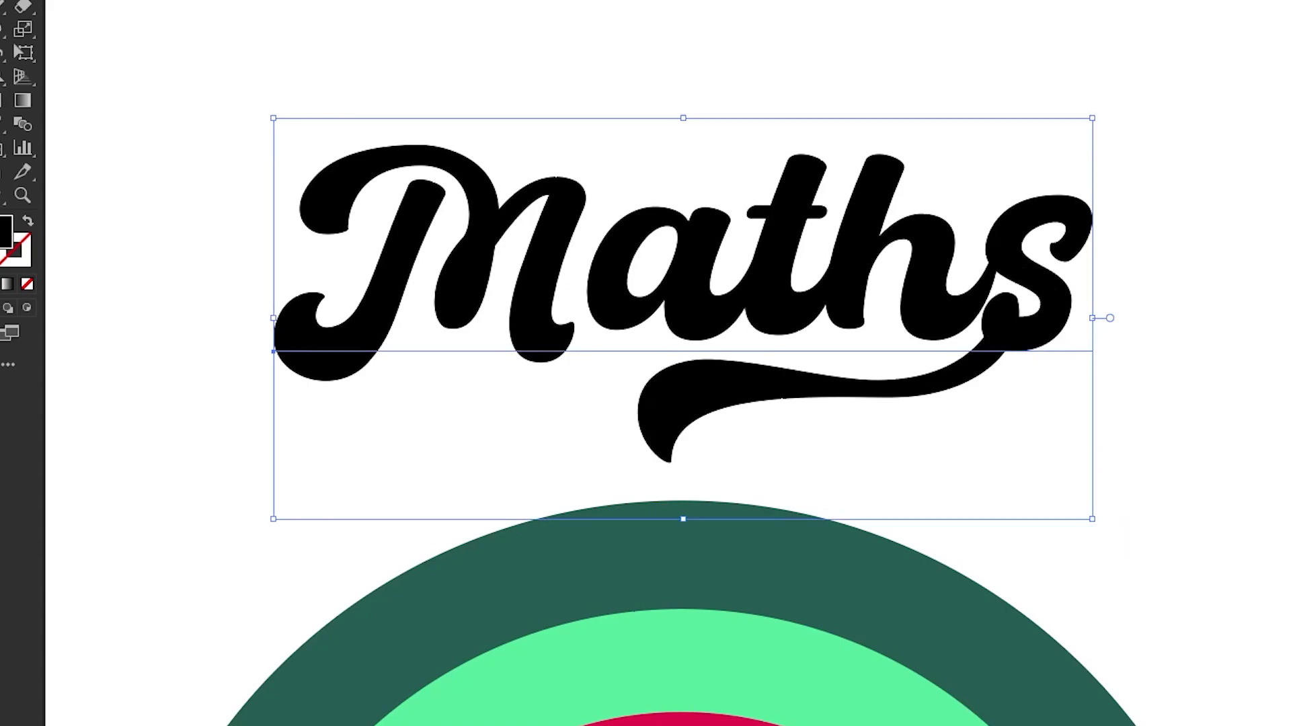
pyautogui.click(1066, 104)
# Move the swashed Maths text onto the inner arches of the rainbow, above TEACHER
pyautogui.scroll(-1, 1066, 105)
pyautogui.moveTo(1095, 336); pyautogui.dragTo(977, 211)
pyautogui.moveTo(908, 124); pyautogui.dragTo(829, 492)
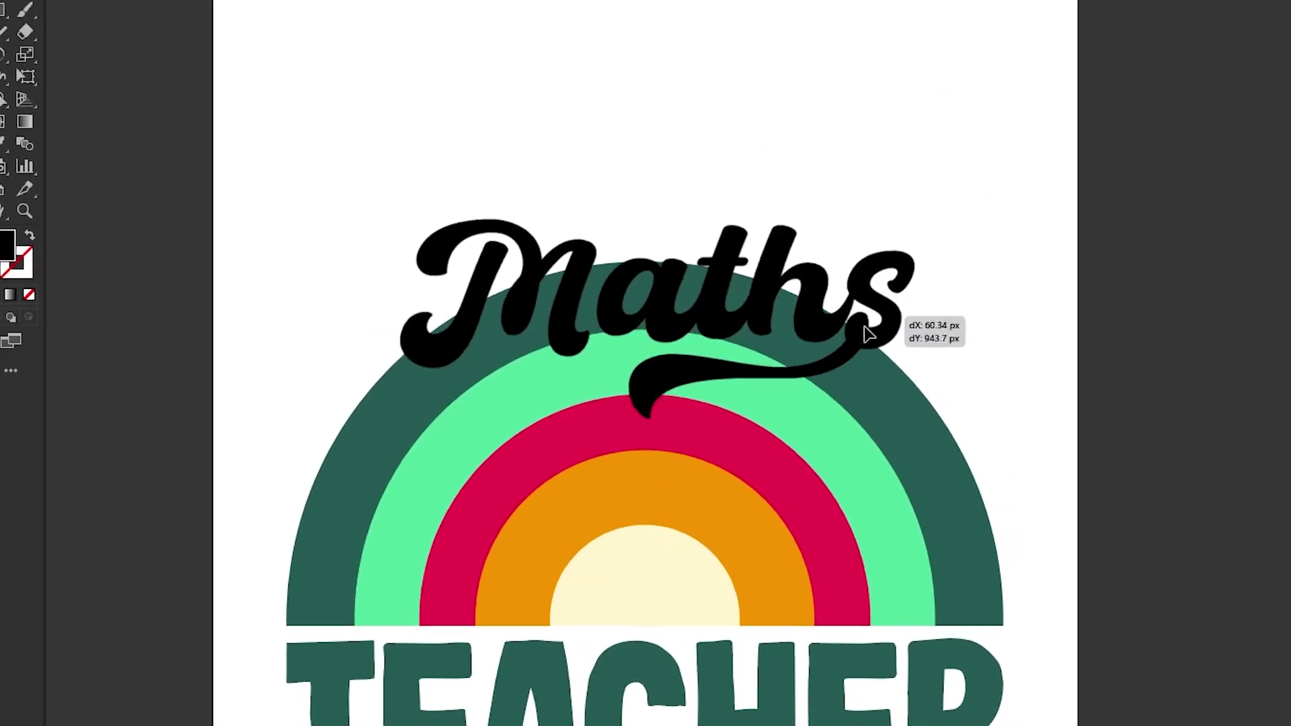
pyautogui.moveTo(941, 264); pyautogui.dragTo(1005, 143)
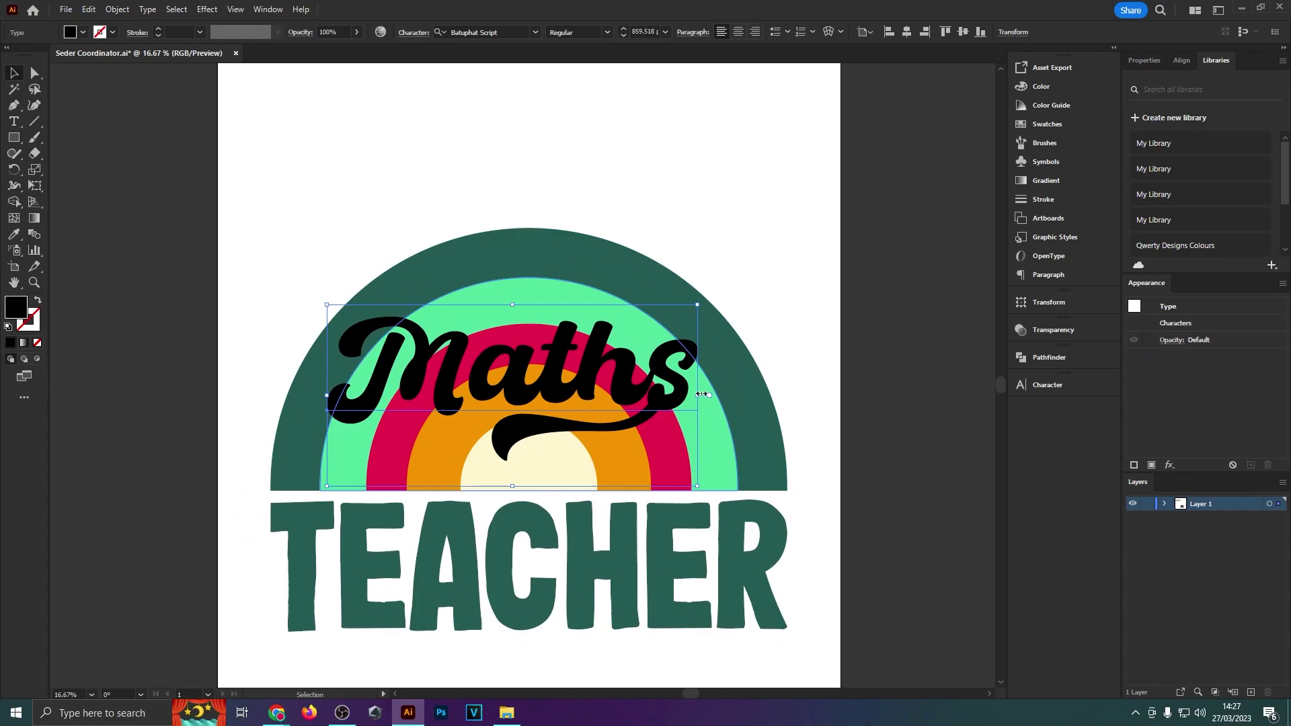
# Enlarge the Maths text to about 1095 pt across the rainbow and move the whole design higher on the artboard
pyautogui.moveTo(700, 395)
pyautogui.mouseDown()
pyautogui.moveTo(772, 377)
pyautogui.moveTo(709, 373)
pyautogui.mouseUp()
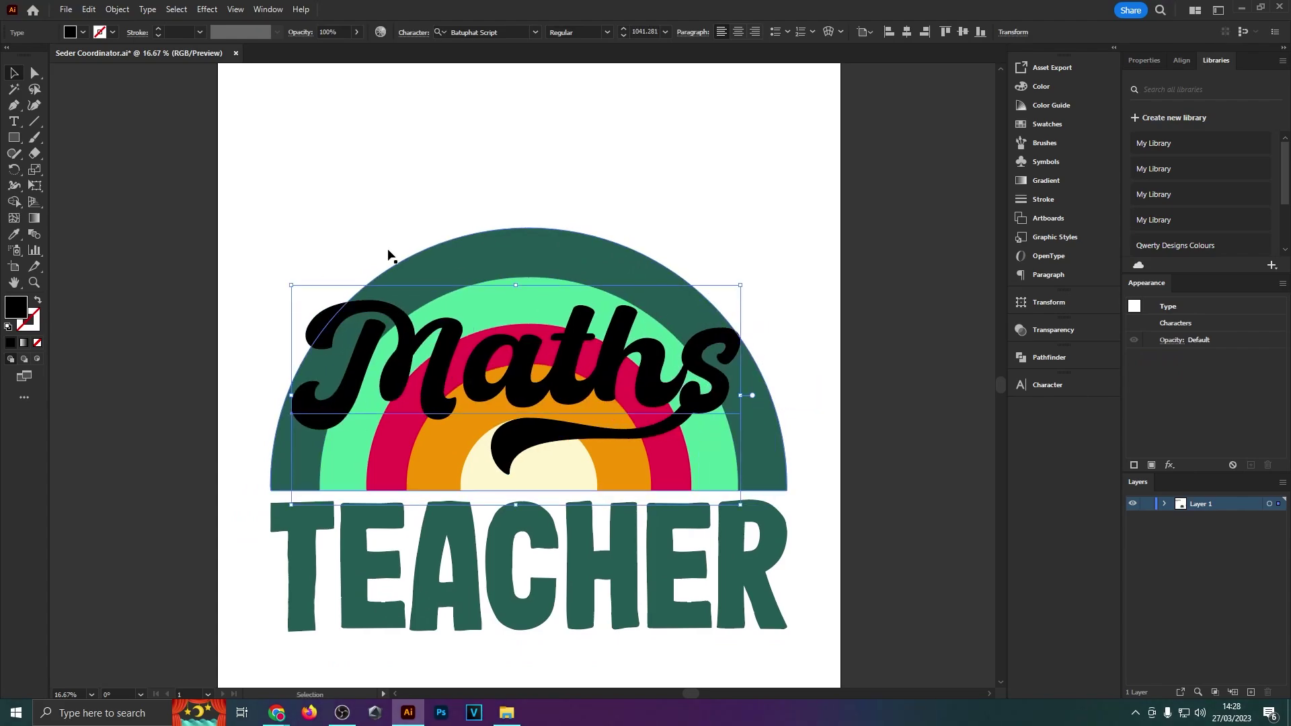
pyautogui.moveTo(236, 206); pyautogui.dragTo(783, 597)
pyautogui.moveTo(612, 404); pyautogui.dragTo(597, 268)
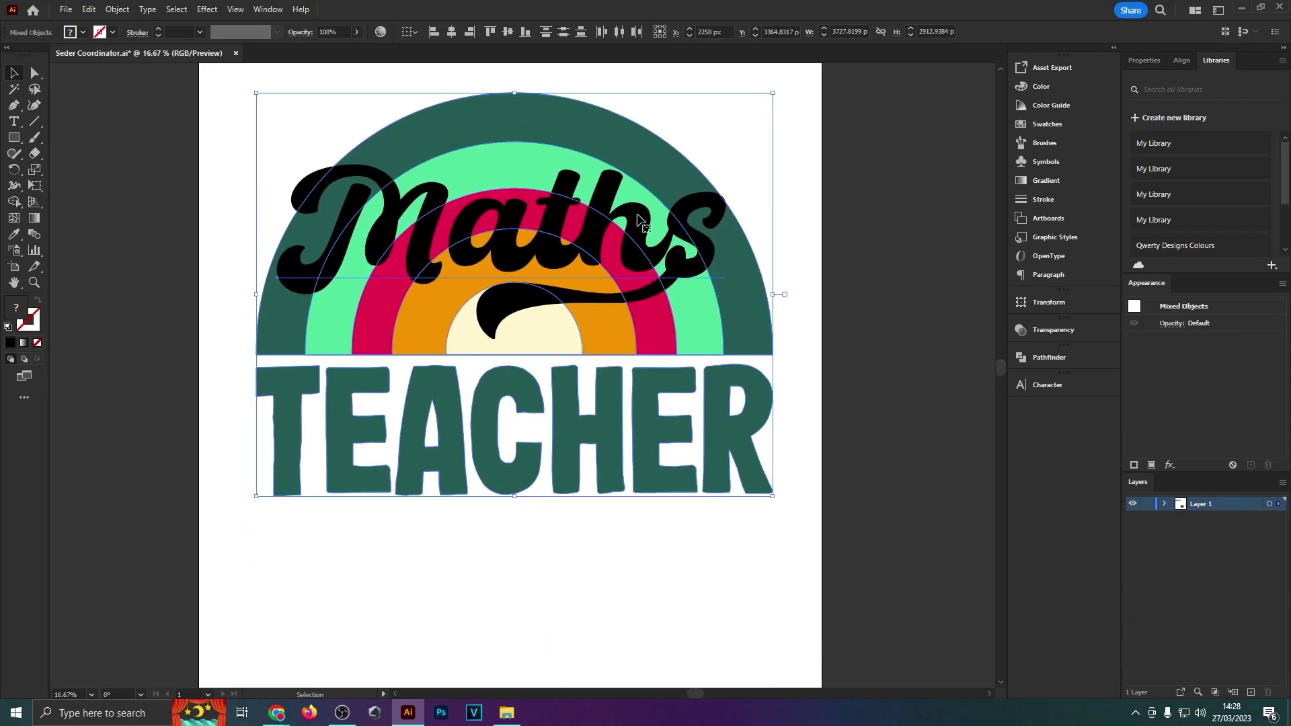
pyautogui.moveTo(793, 133); pyautogui.dragTo(794, 277)
pyautogui.click(714, 397)
pyautogui.moveTo(730, 403); pyautogui.dragTo(742, 374)
# Recolour the Maths text with the cream sampled from the rainbow's innermost half circle
pyautogui.press('i')
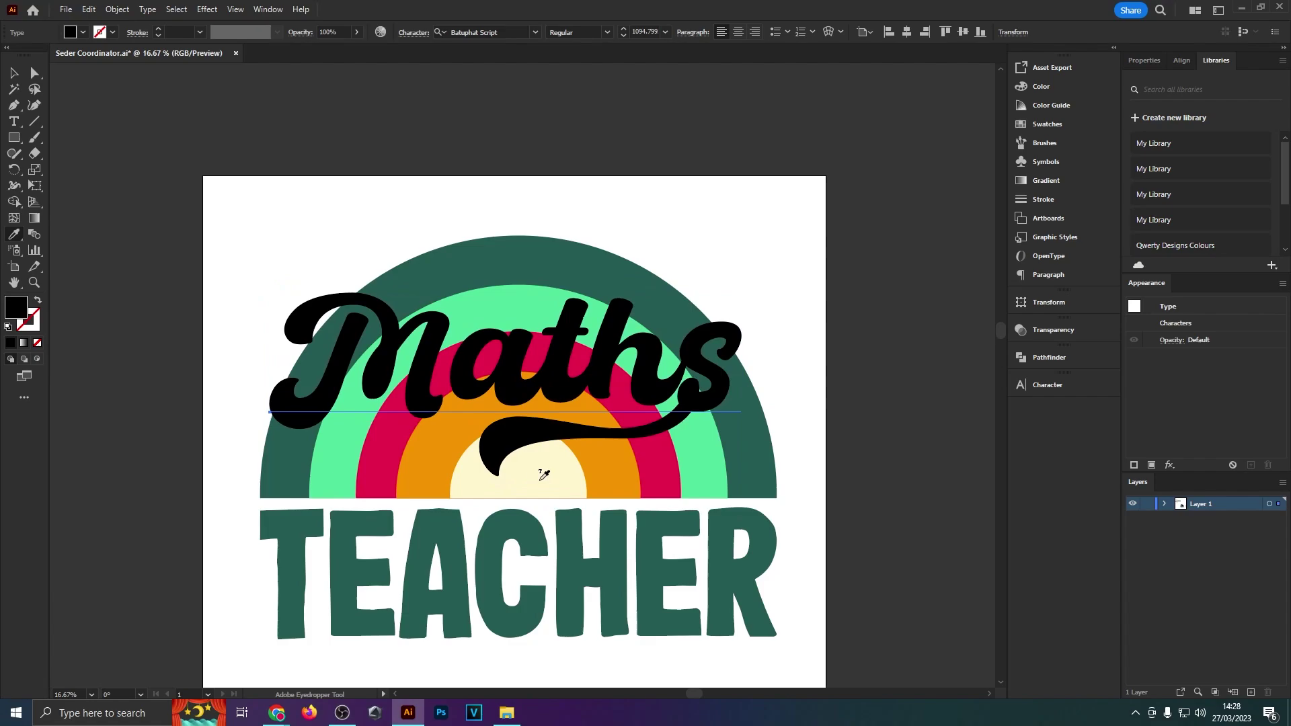
pyautogui.press('v')
pyautogui.moveTo(559, 378); pyautogui.dragTo(604, 399)
pyautogui.press('i')
pyautogui.click(547, 487)
pyautogui.click(15, 72)
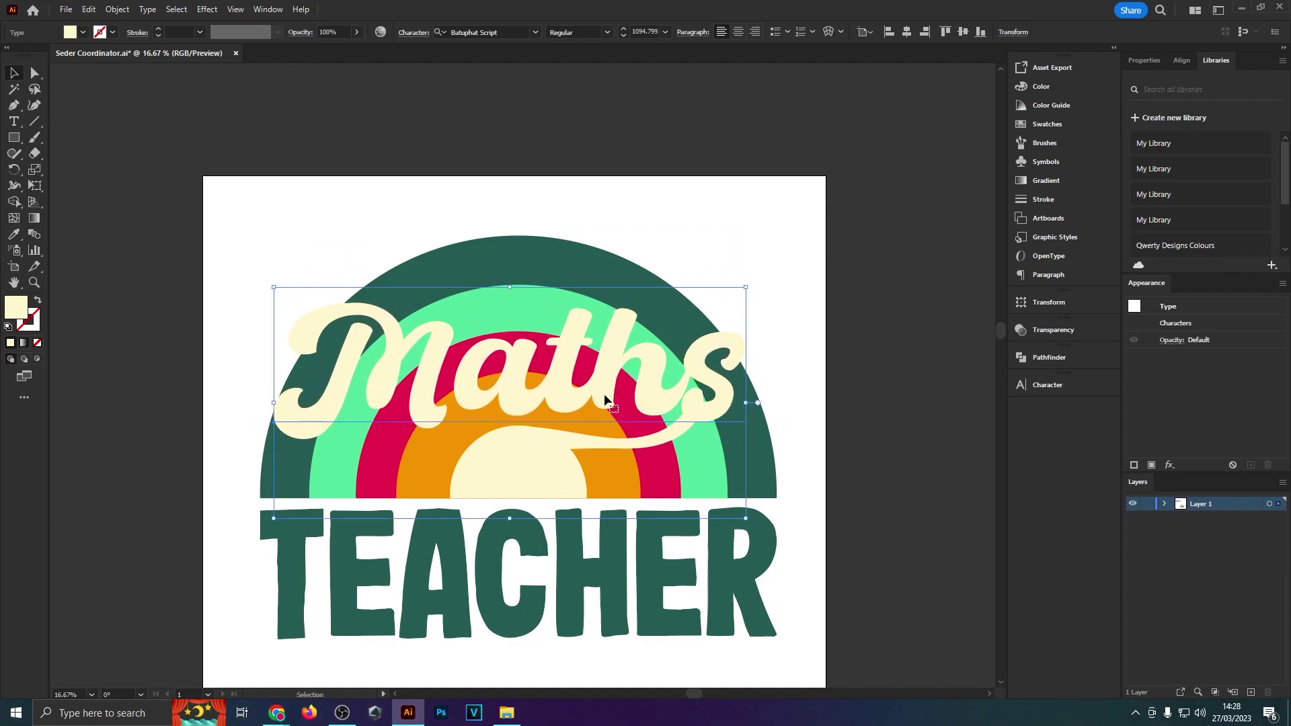
# Paste a copy of Maths directly behind the original and give it the font's thick shadow style in dark green
pyautogui.hotkey('ctrl', 'c')
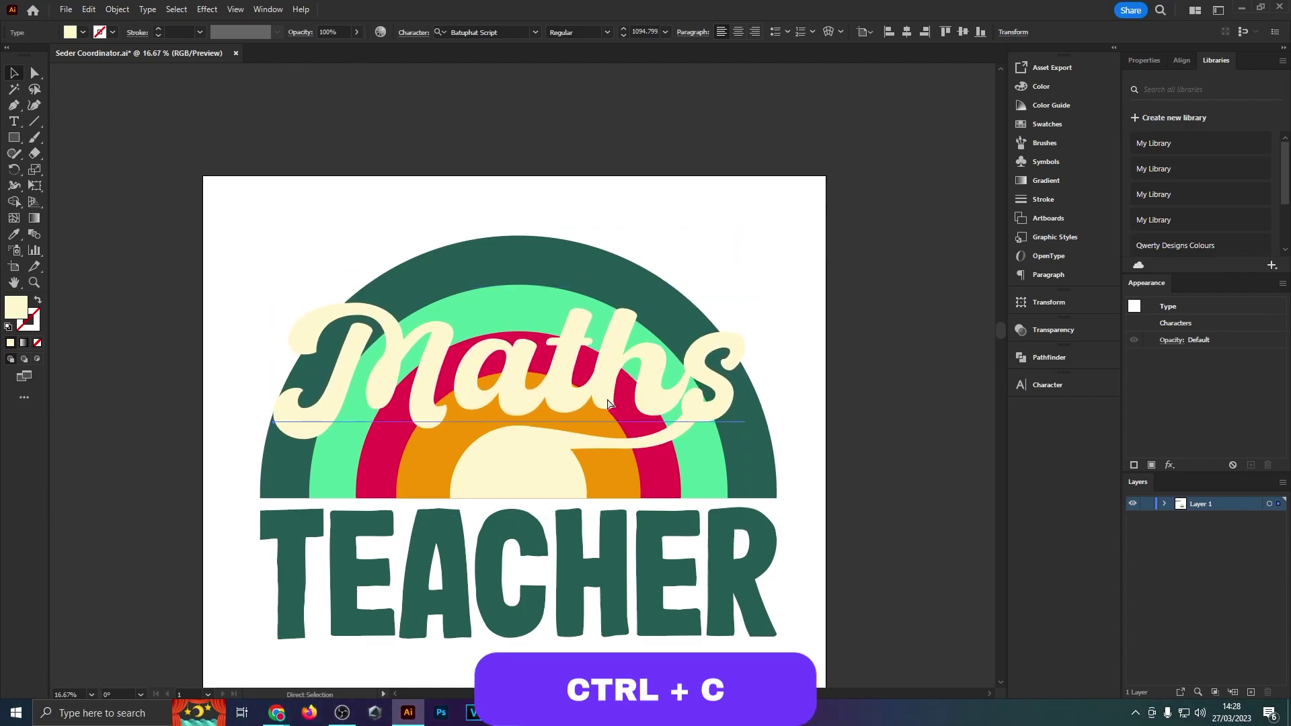
pyautogui.hotkey('ctrl', 'b')
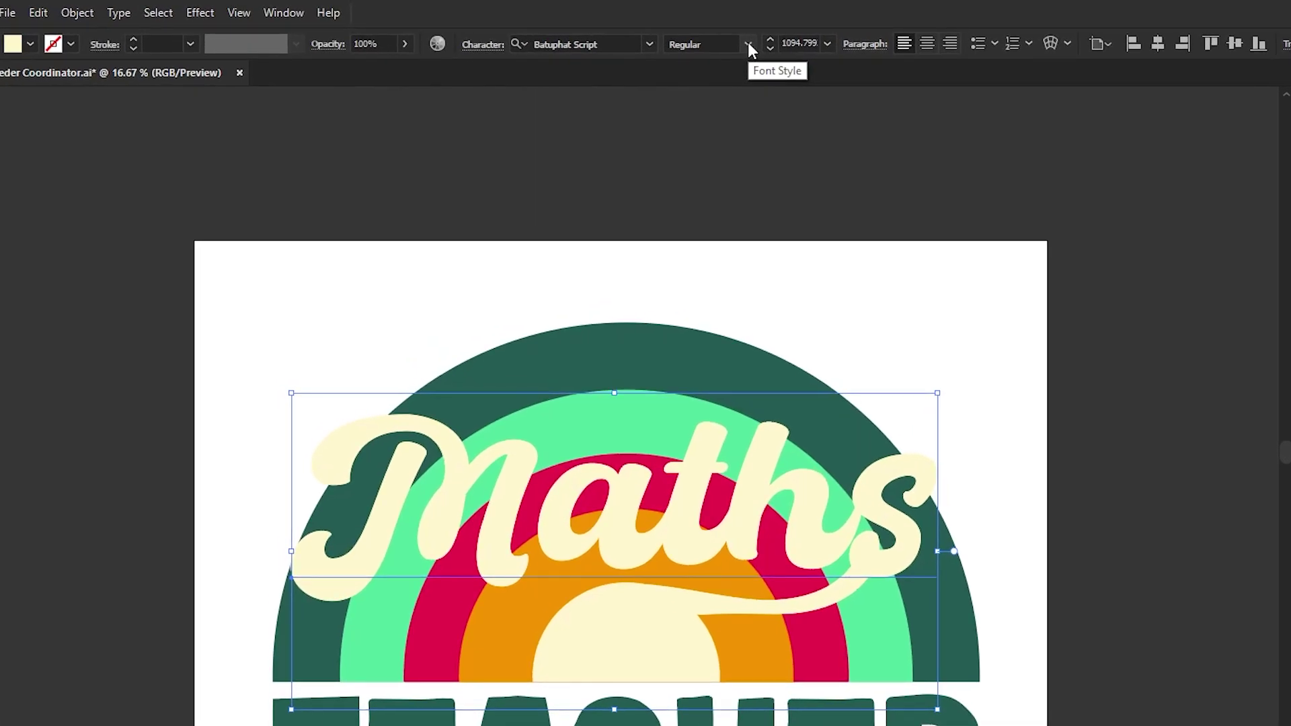
pyautogui.click(747, 42)
pyautogui.click(745, 59)
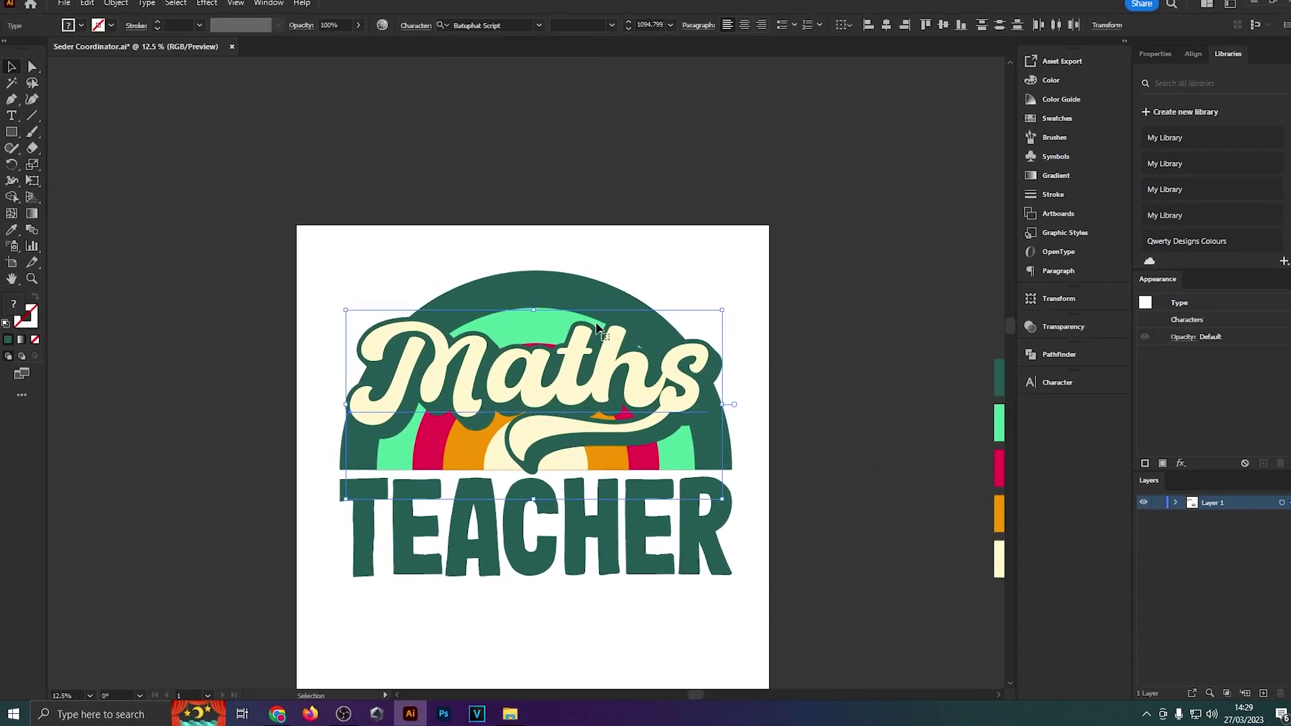
# Warp the cream Maths text and its green backing together with a horizontal Rise envelope at 18% bend
pyautogui.scroll(1, 701, 391)
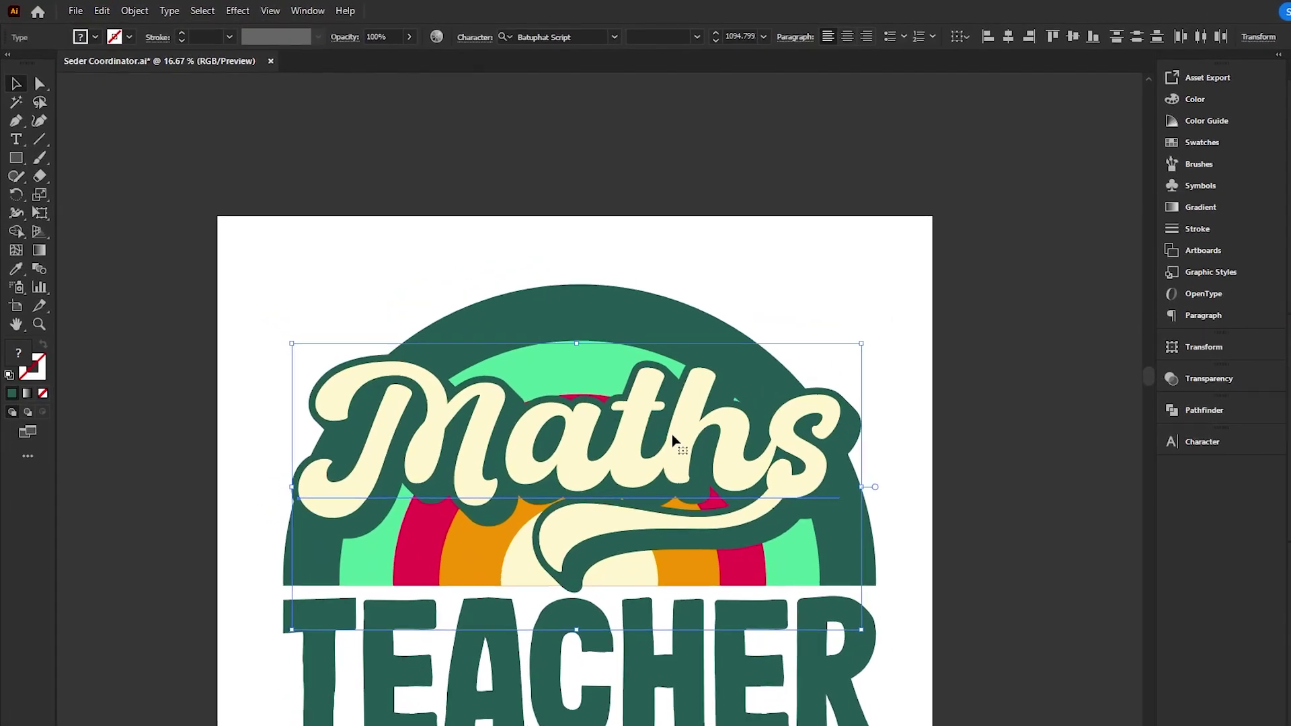
pyautogui.click(134, 10)
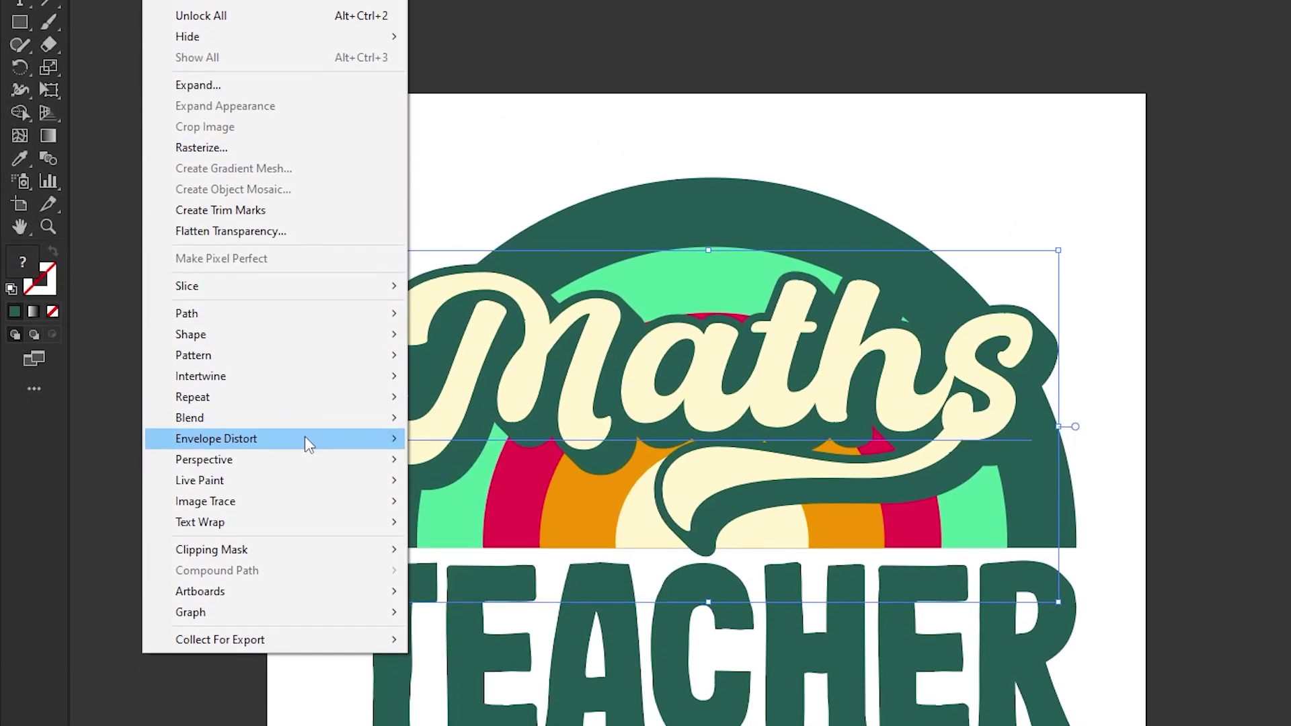
pyautogui.moveTo(310, 616)
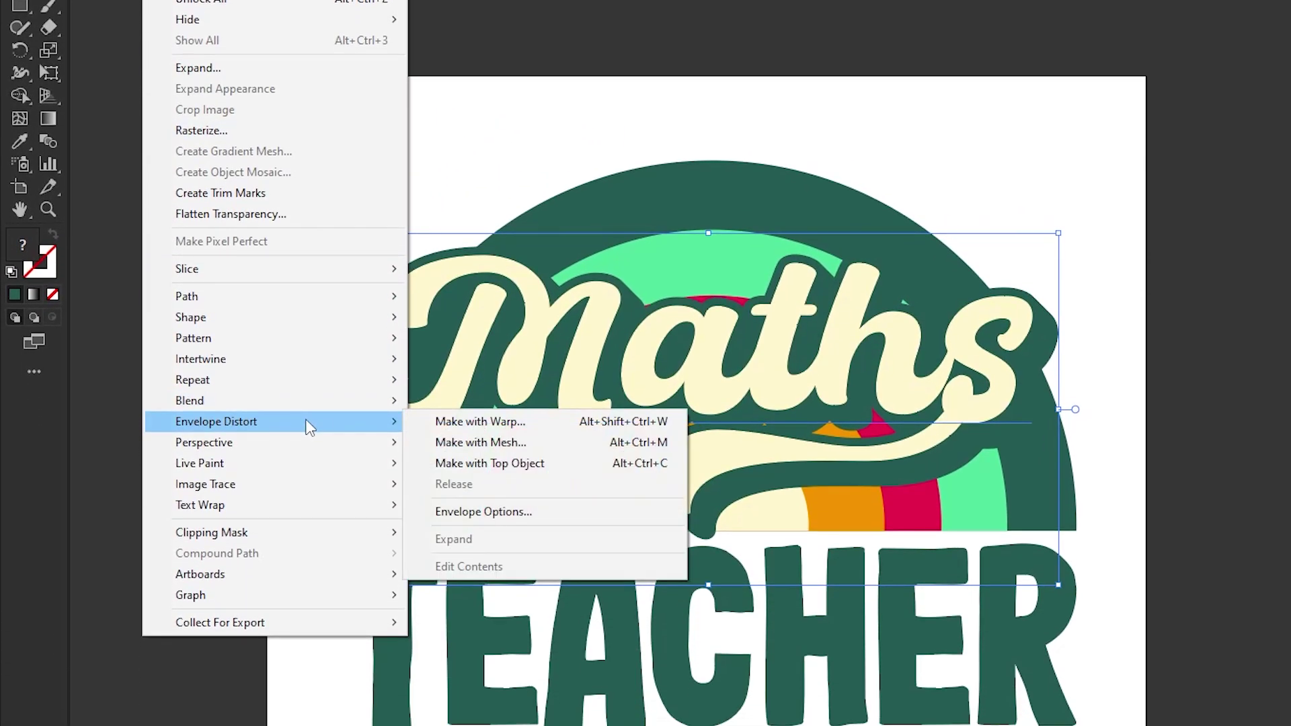
pyautogui.click(537, 422)
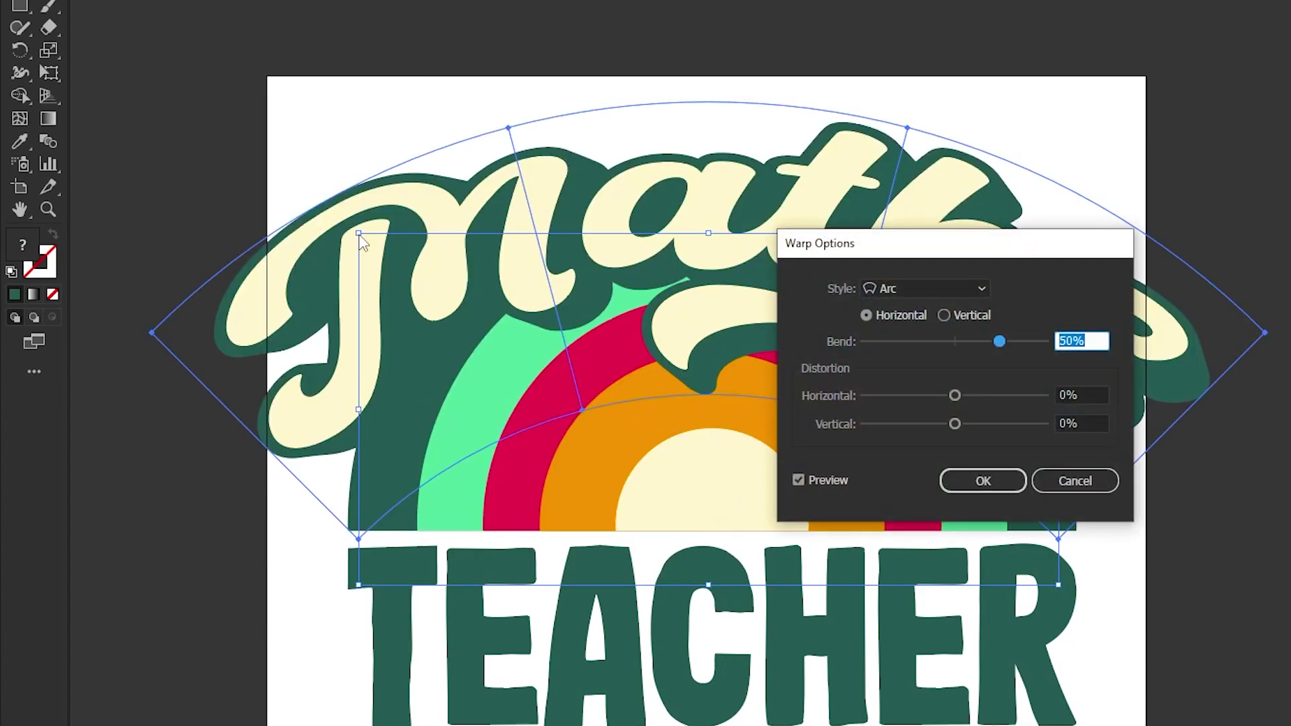
pyautogui.click(897, 292)
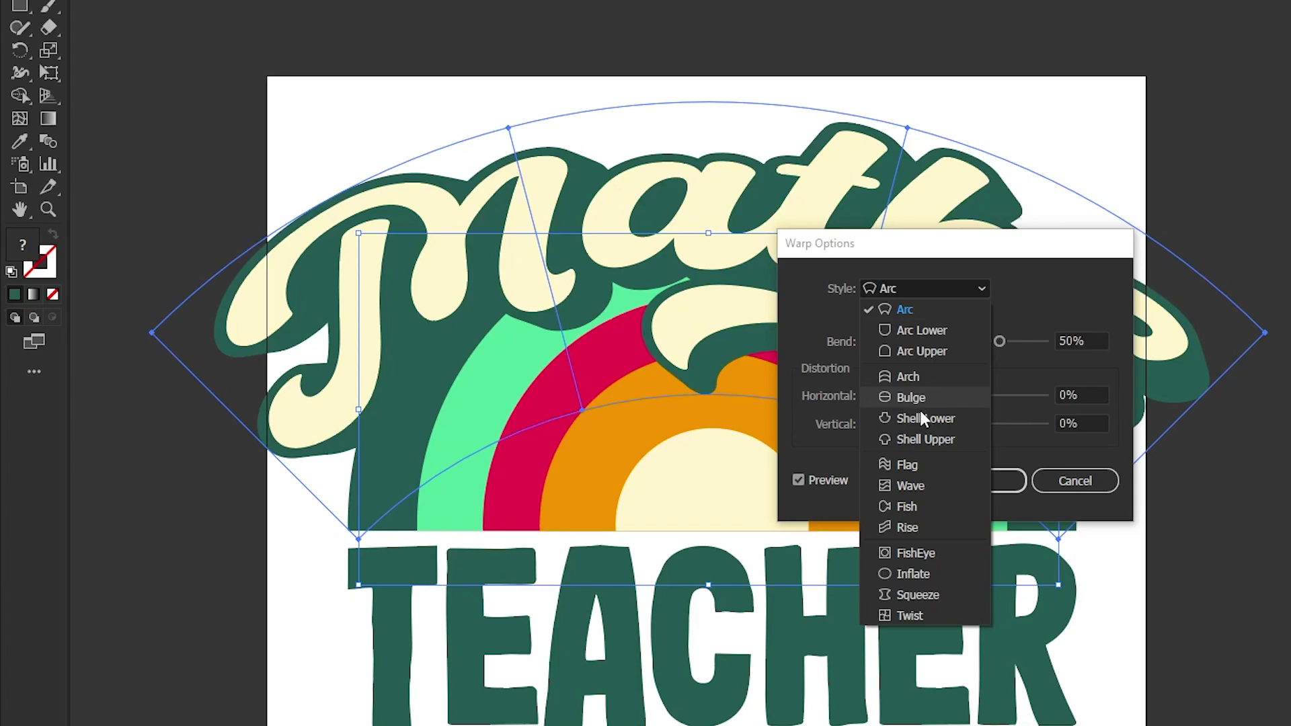
pyautogui.click(924, 523)
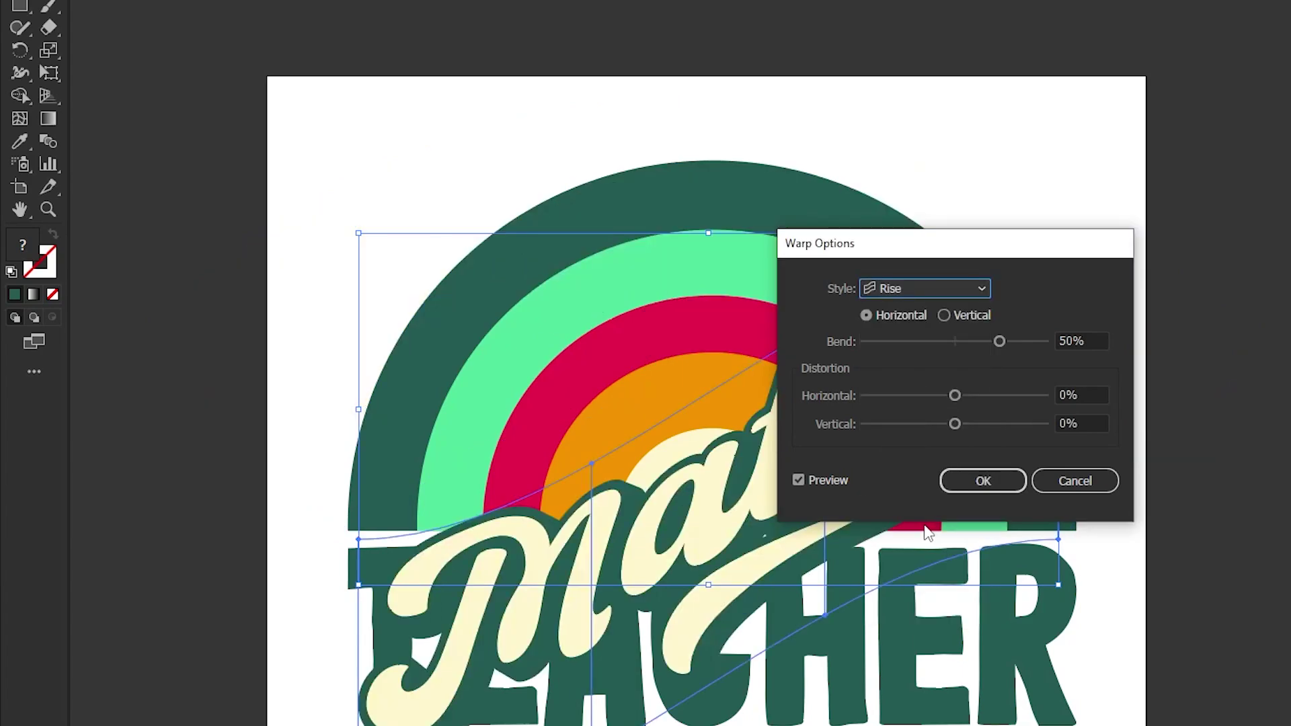
pyautogui.moveTo(999, 341); pyautogui.dragTo(974, 341)
pyautogui.click(983, 481)
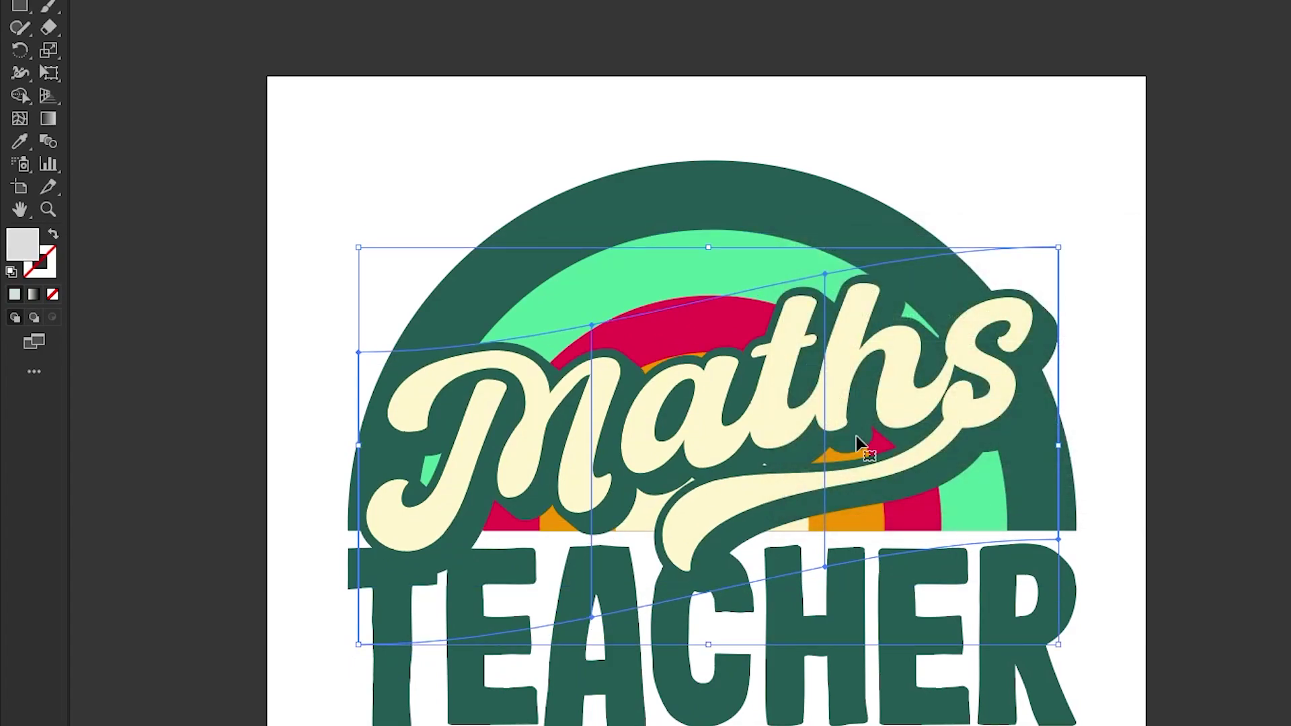
# Raise the warped Maths lettering on the rainbow, stretch it slightly taller and tilt it slightly clockwise
pyautogui.moveTo(835, 393); pyautogui.dragTo(835, 341)
pyautogui.moveTo(708, 196); pyautogui.dragTo(710, 175)
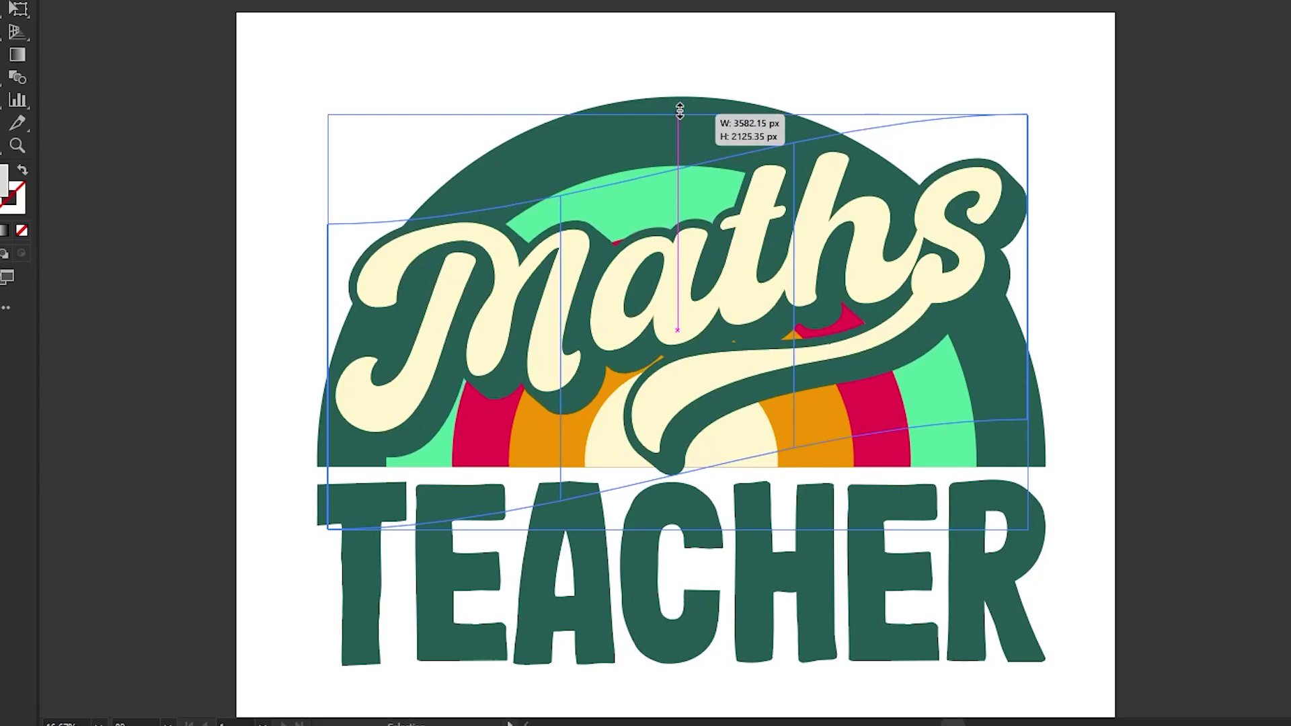
pyautogui.moveTo(680, 109); pyautogui.dragTo(680, 107)
pyautogui.moveTo(1032, 108)
pyautogui.mouseDown()
pyautogui.moveTo(1043, 116)
pyautogui.moveTo(1029, 128)
pyautogui.mouseUp()
pyautogui.moveTo(832, 243); pyautogui.dragTo(823, 258)
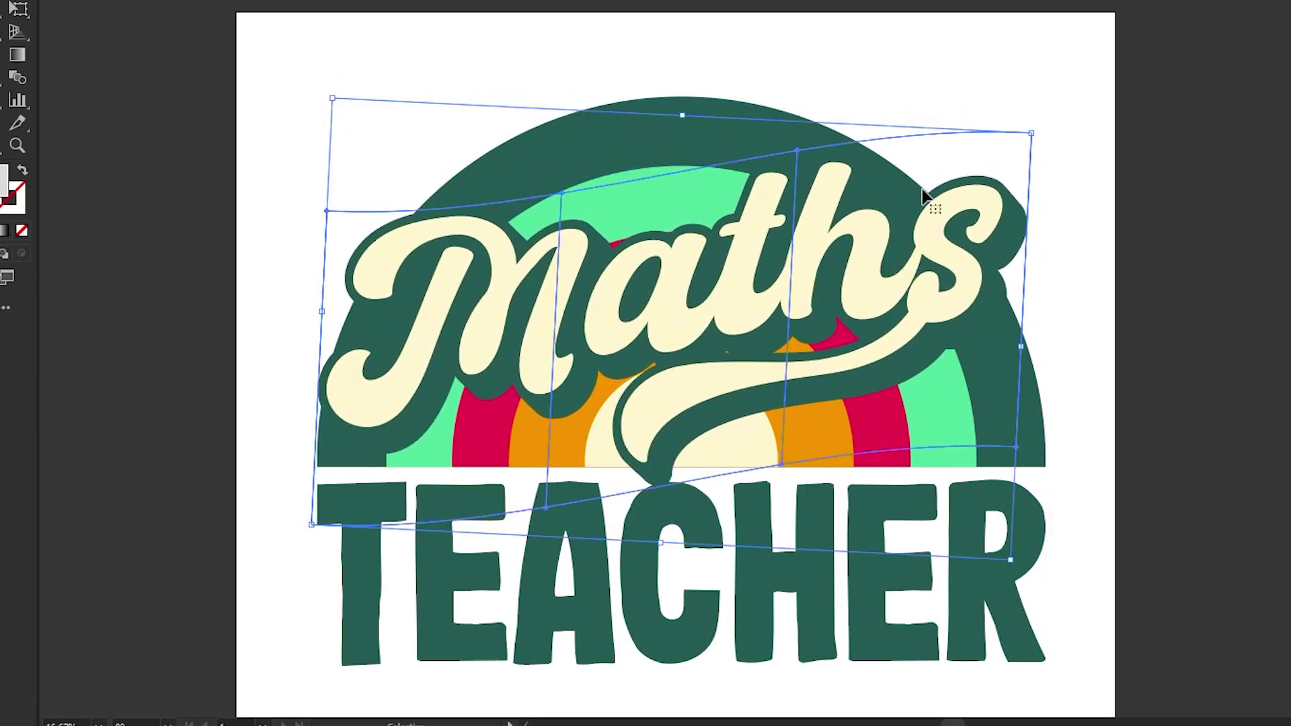
# Scale the warped Maths lettering up proportionally to about 3711 px wide
pyautogui.scroll(-4, 1029, 325)
pyautogui.click(1215, 336)
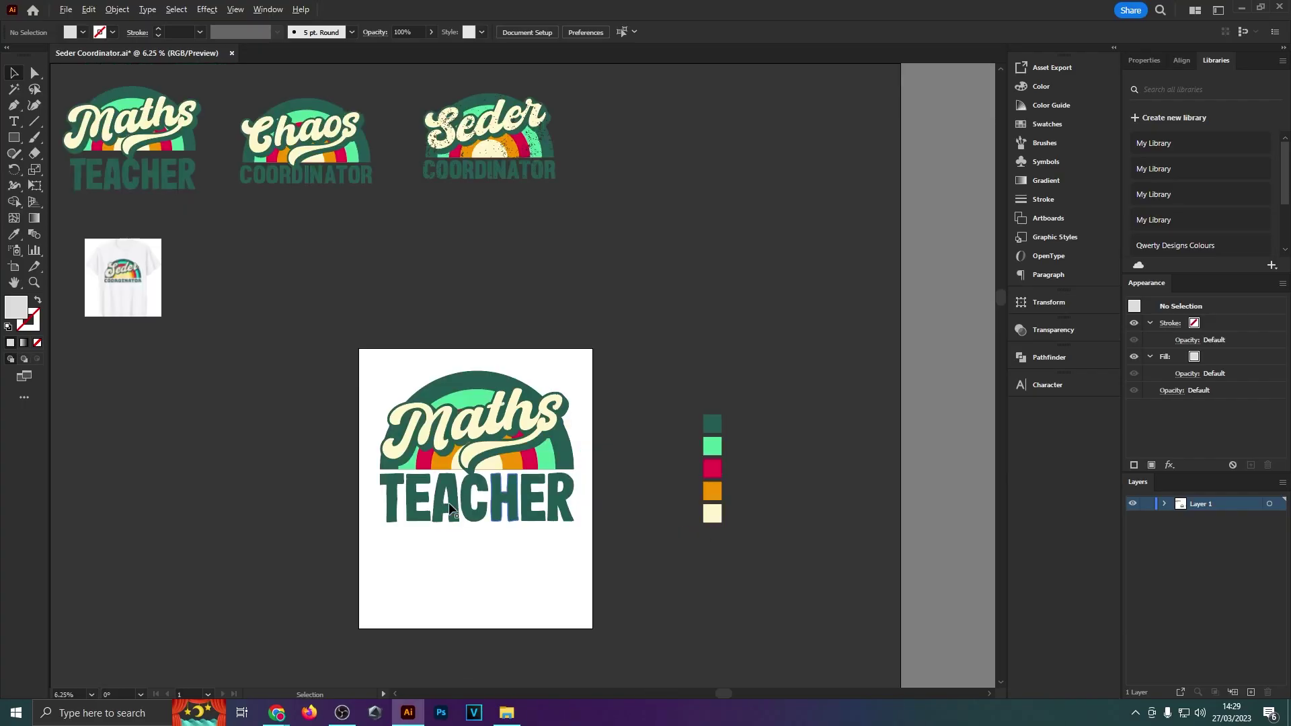
pyautogui.scroll(3, 447, 504)
pyautogui.moveTo(532, 294); pyautogui.dragTo(552, 336)
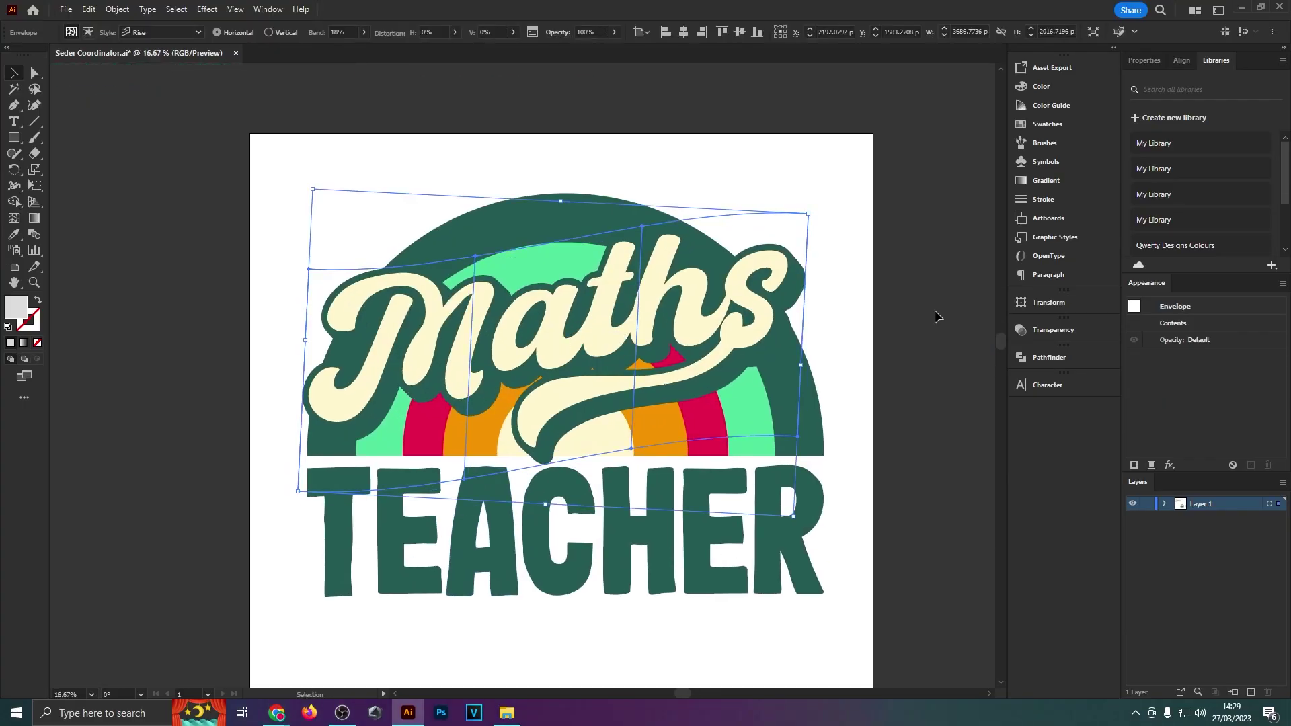
pyautogui.moveTo(802, 361); pyautogui.dragTo(807, 361)
# Unlock all locked objects, including the rainbow arches
pyautogui.moveTo(236, 147); pyautogui.dragTo(919, 602)
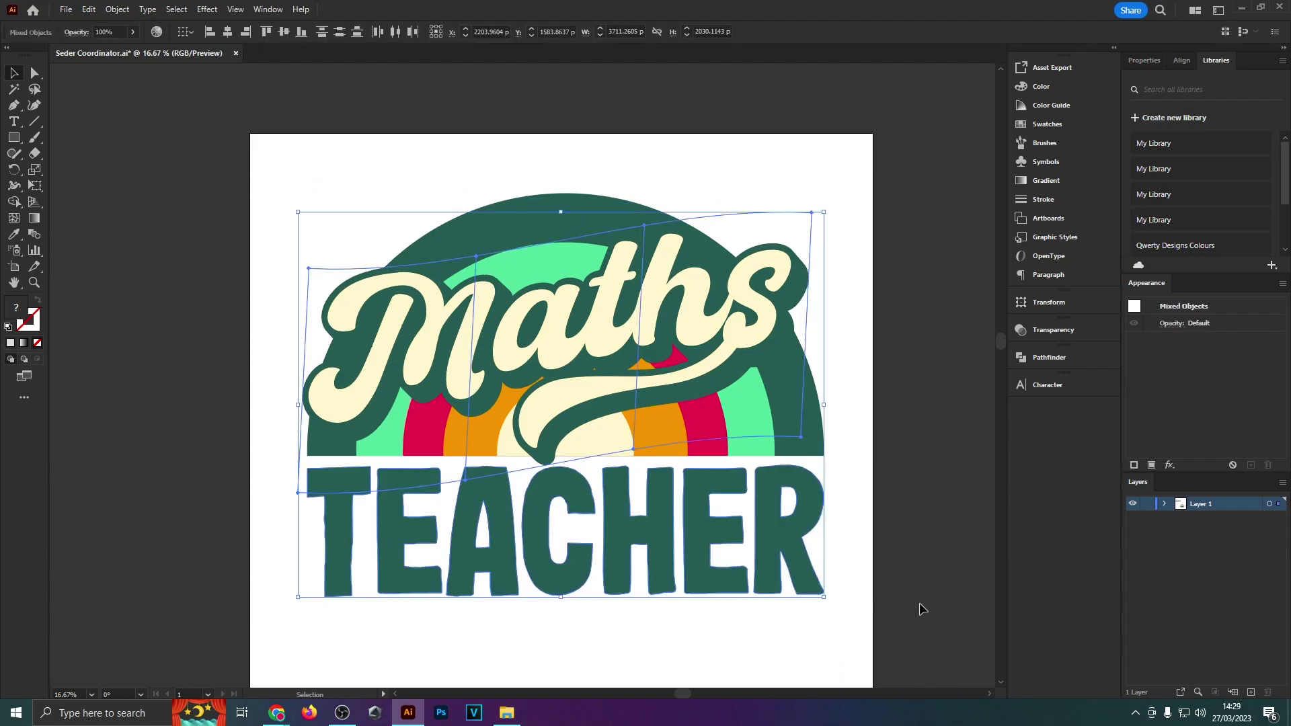
pyautogui.scroll(-1, 860, 537)
pyautogui.hscroll(1, 861, 538)
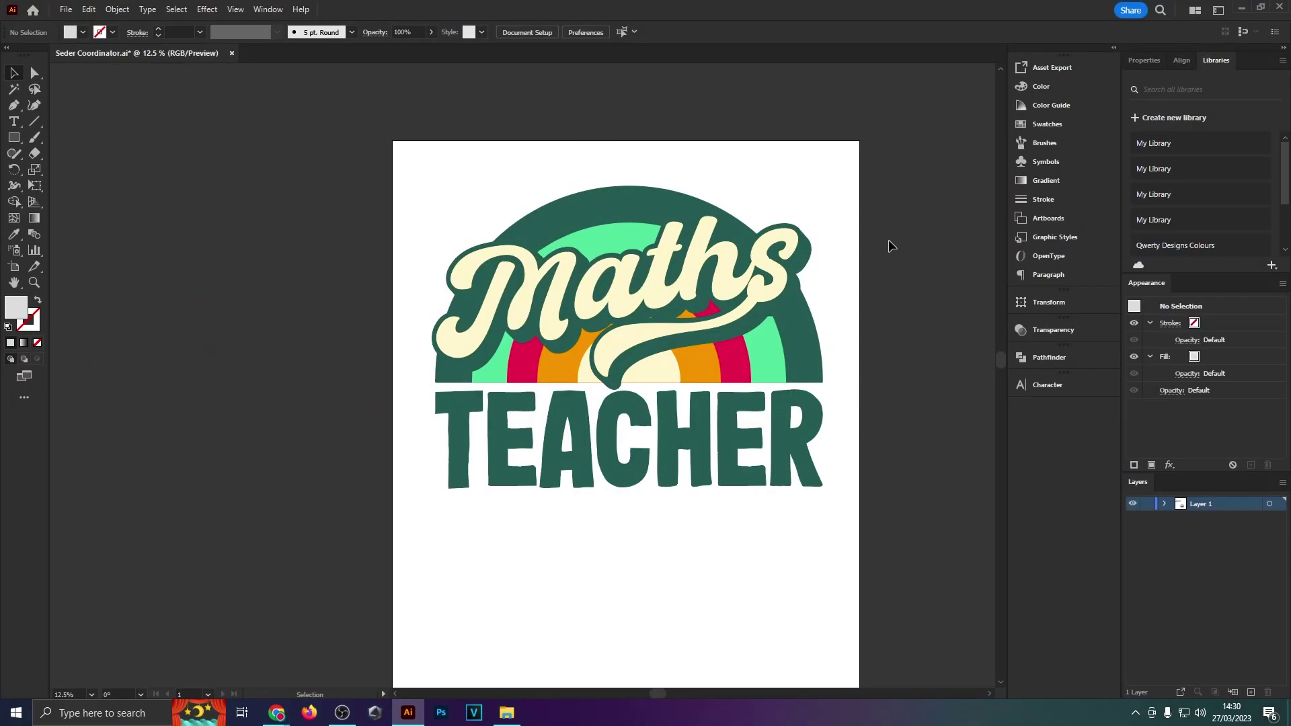
pyautogui.hscroll(1, 892, 250)
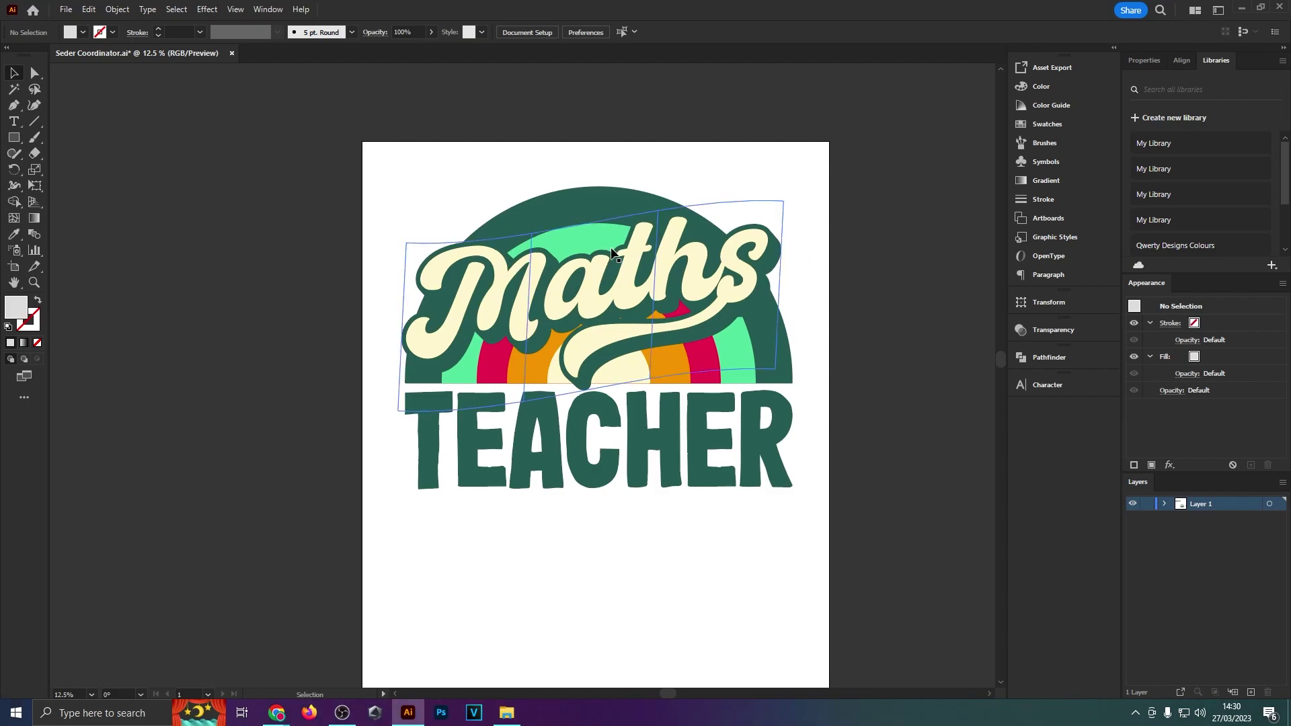
pyautogui.hotkey('ctrl', 'alt', '2')
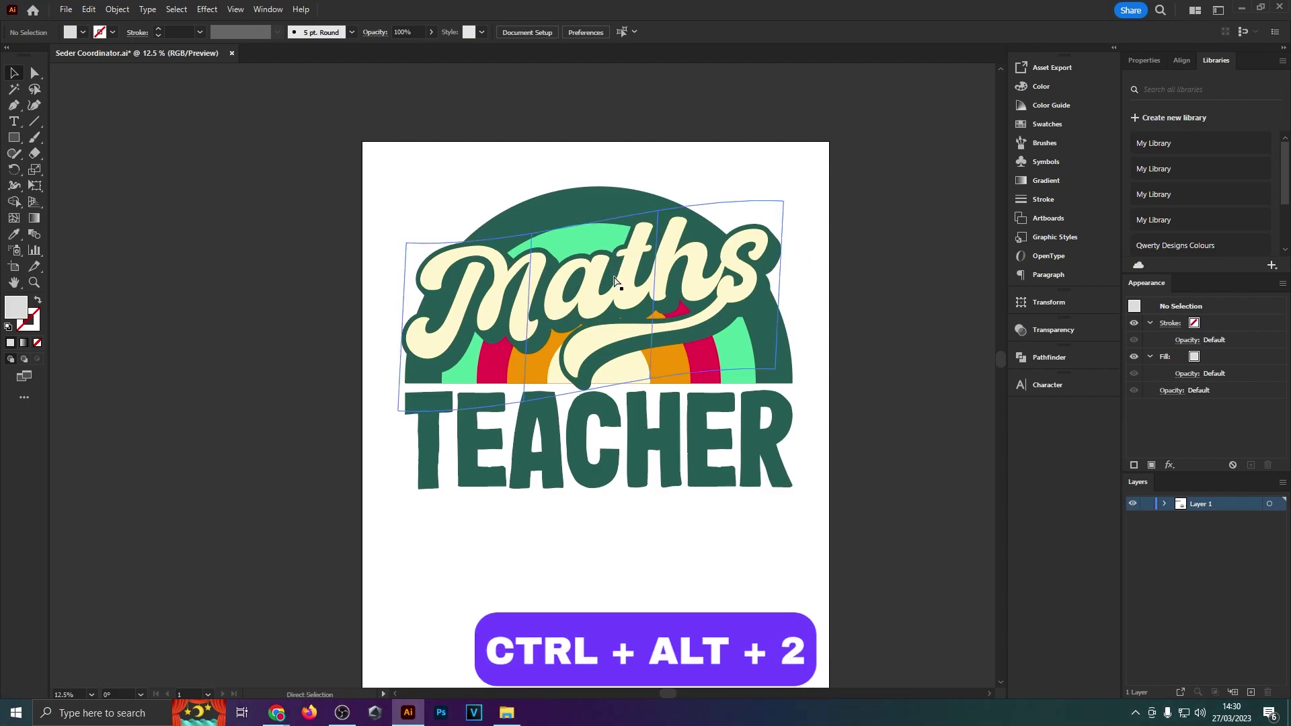
pyautogui.click(607, 284)
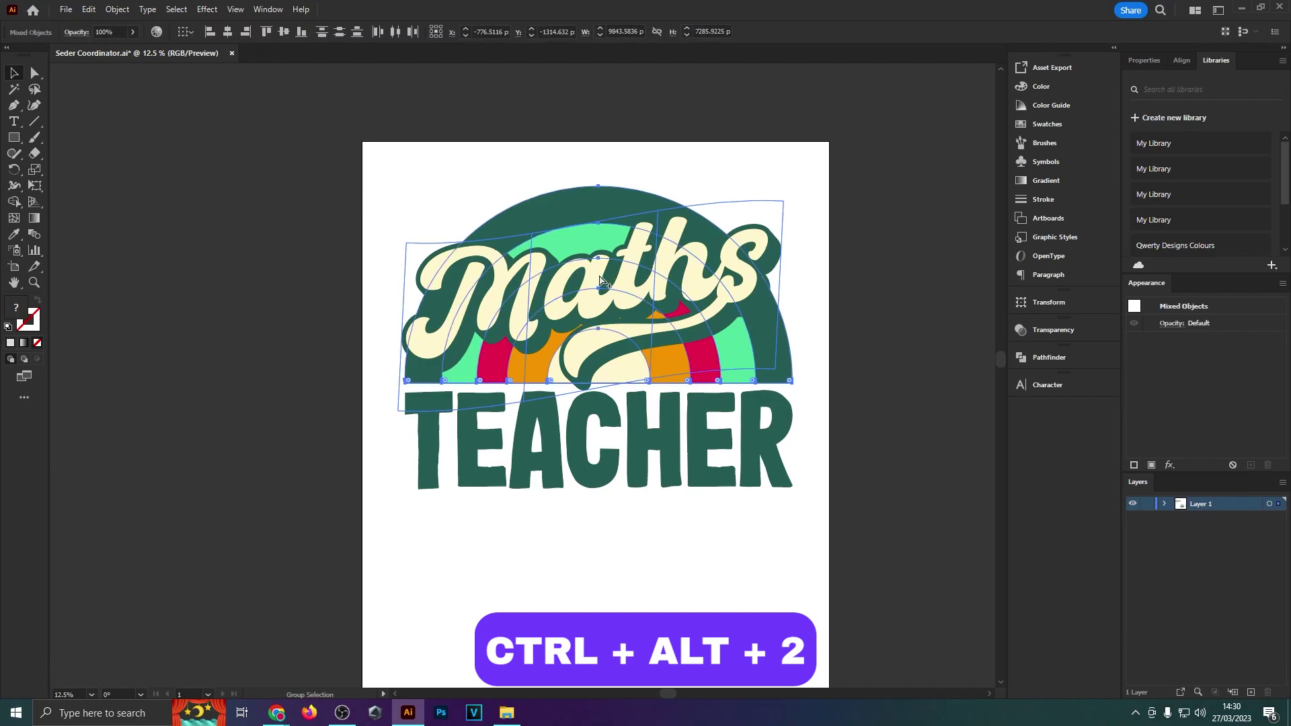
pyautogui.click(713, 192)
# Duplicate the complete Maths Teacher design to the empty area left of the artboard as an editable backup
pyautogui.moveTo(347, 164); pyautogui.dragTo(966, 588)
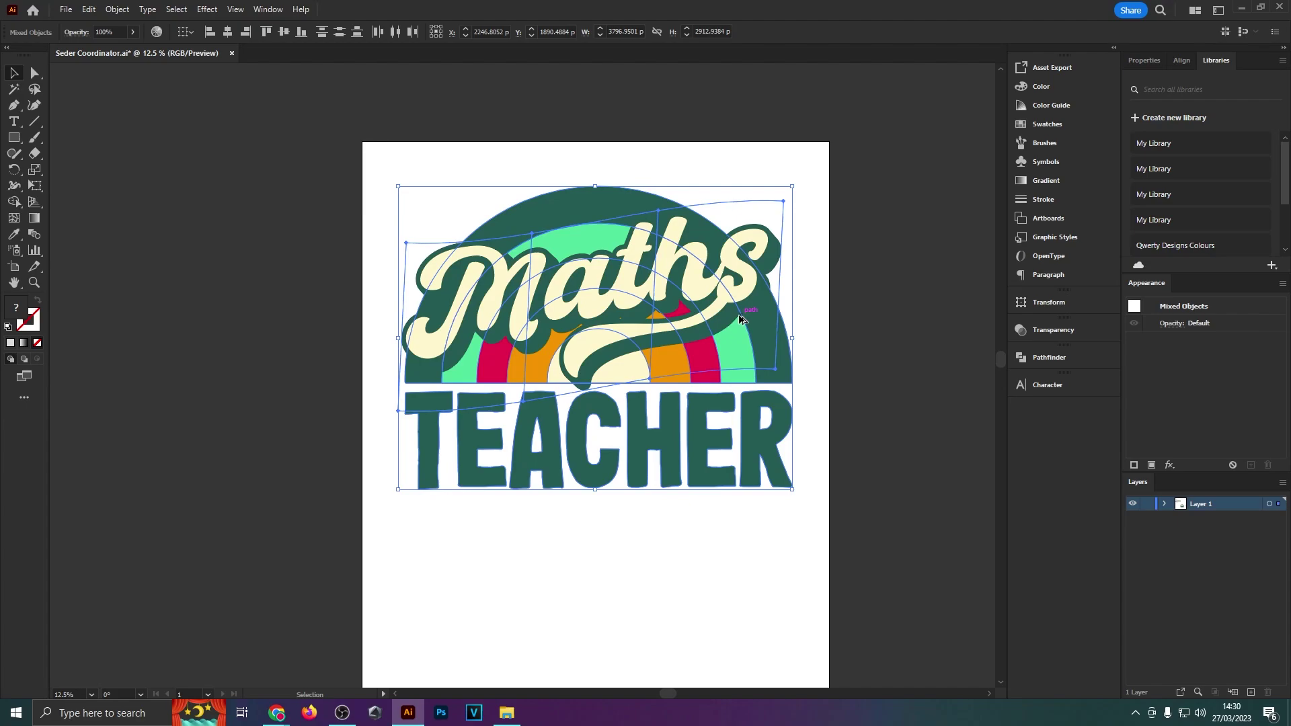
pyautogui.moveTo(741, 319); pyautogui.dragTo(180, 318)
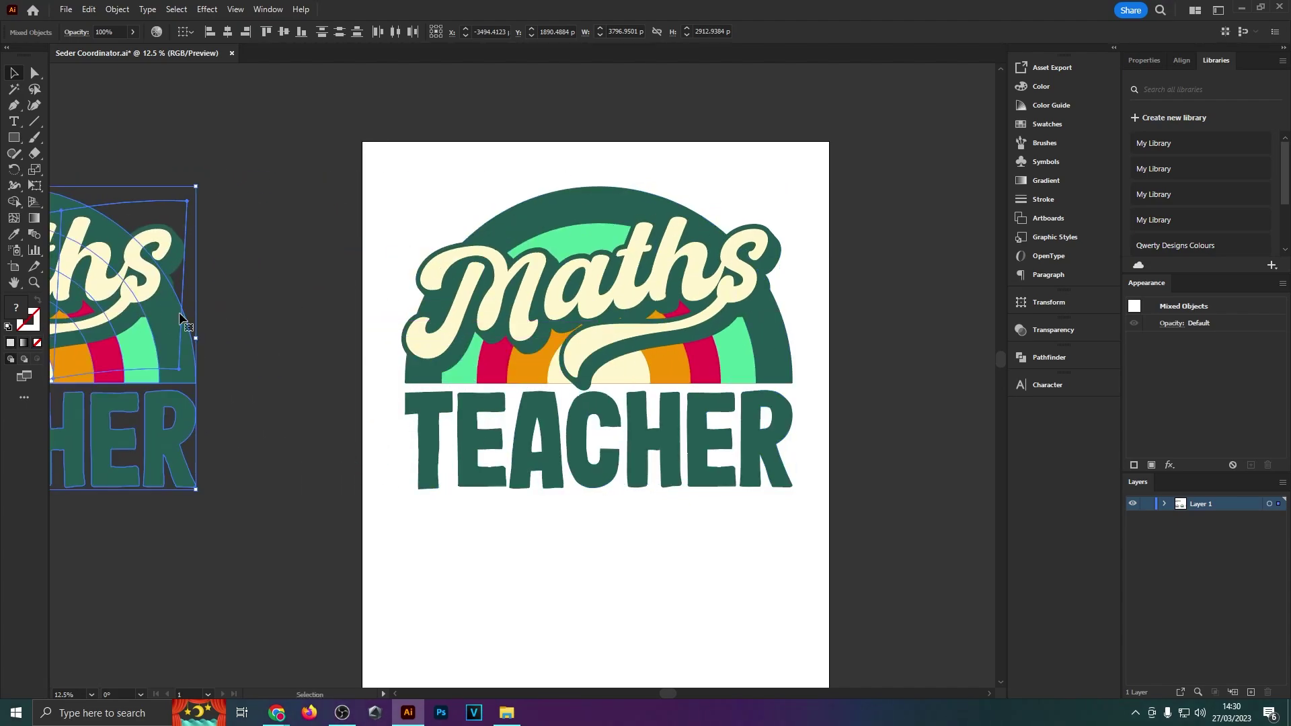
pyautogui.click(256, 294)
# Expand the rainbow, warped Maths and TEACHER lettering on the artboard into plain shapes
pyautogui.scroll(1, 915, 430)
pyautogui.scroll(-1, 908, 427)
pyautogui.moveTo(343, 154); pyautogui.dragTo(908, 560)
pyautogui.scroll(1, 865, 376)
pyautogui.click(117, 10)
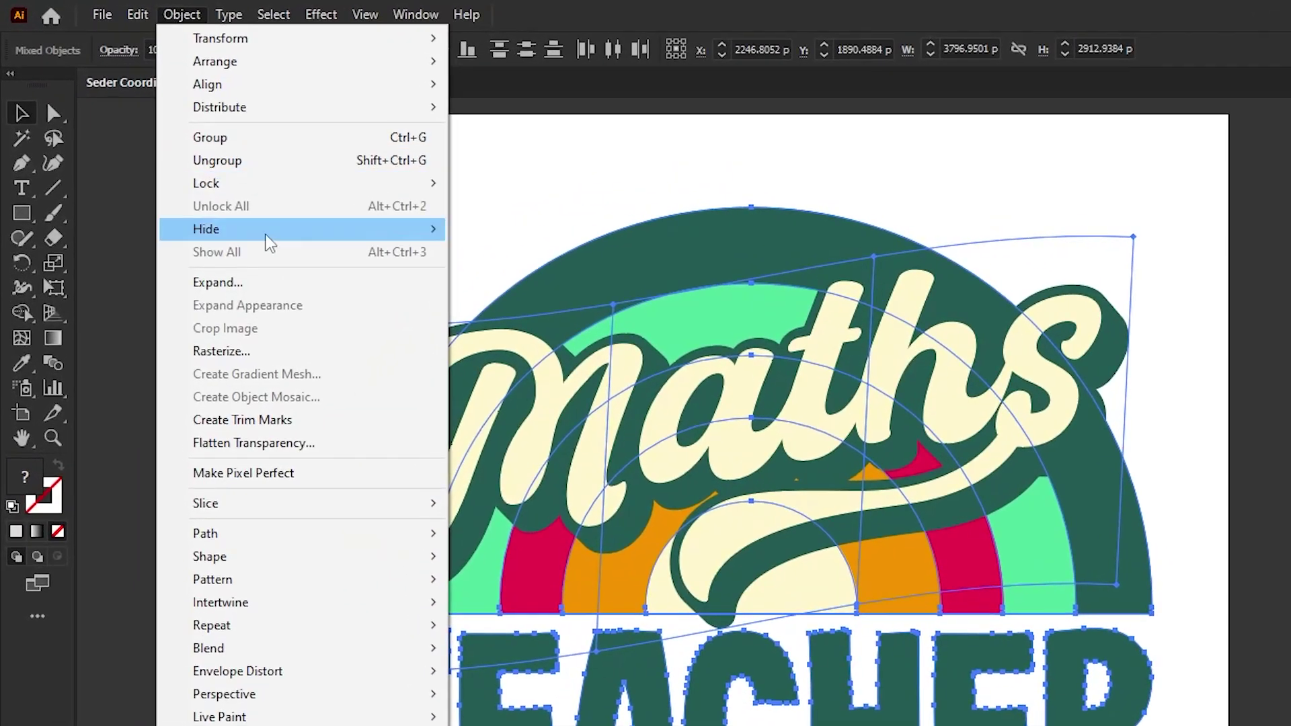
pyautogui.click(252, 283)
pyautogui.click(971, 669)
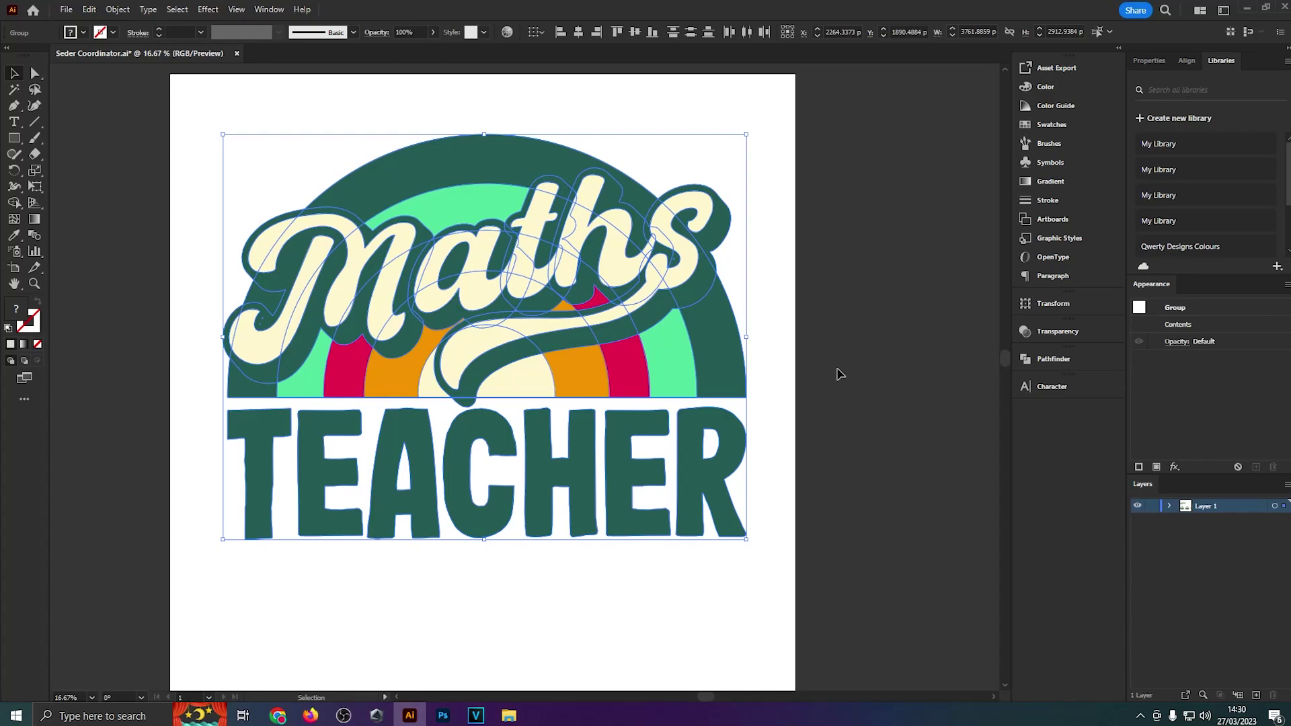
# Group all parts of the expanded design on the artboard
pyautogui.click(834, 367)
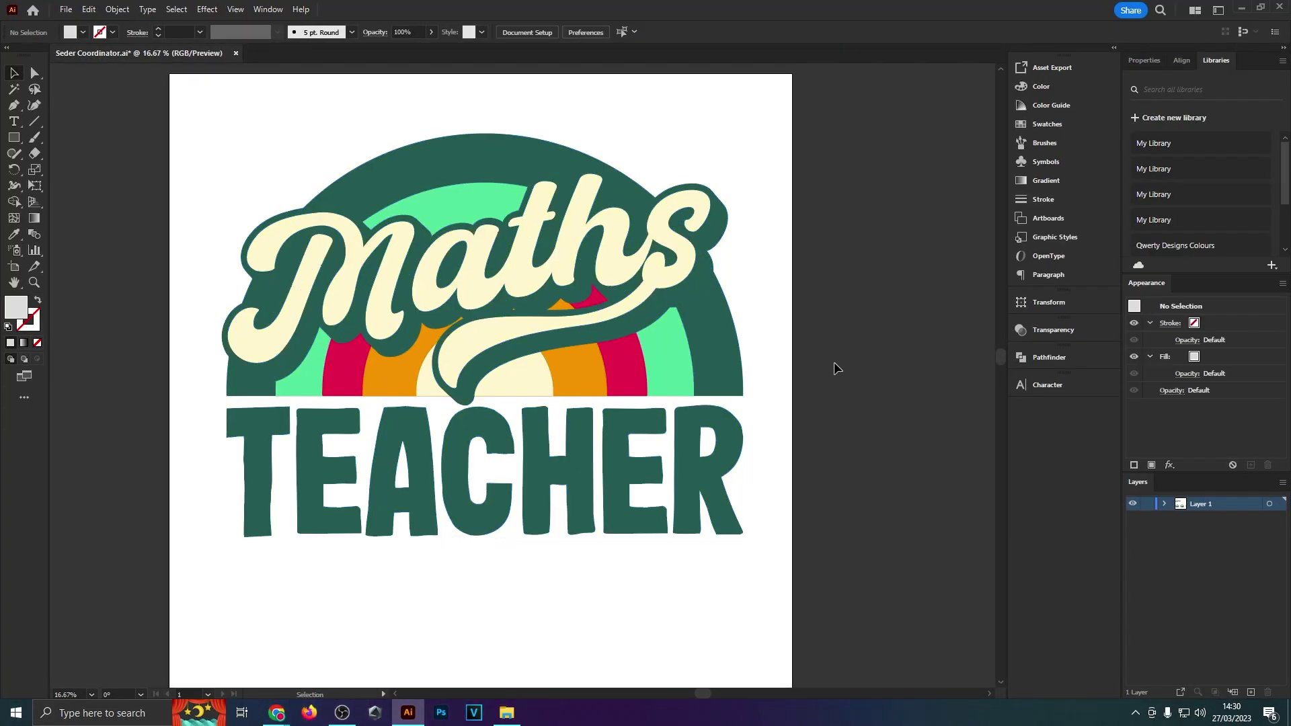
pyautogui.moveTo(165, 97); pyautogui.dragTo(936, 639)
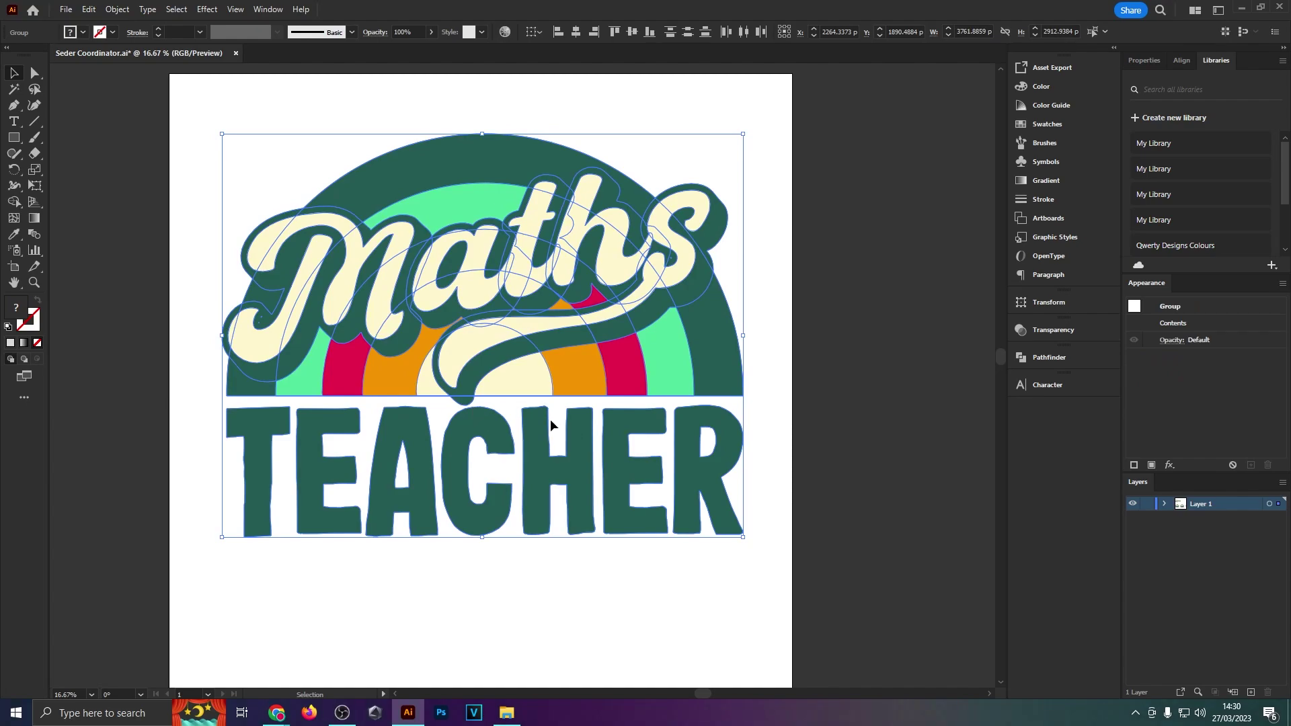
pyautogui.hotkey('ctrl', 'g')
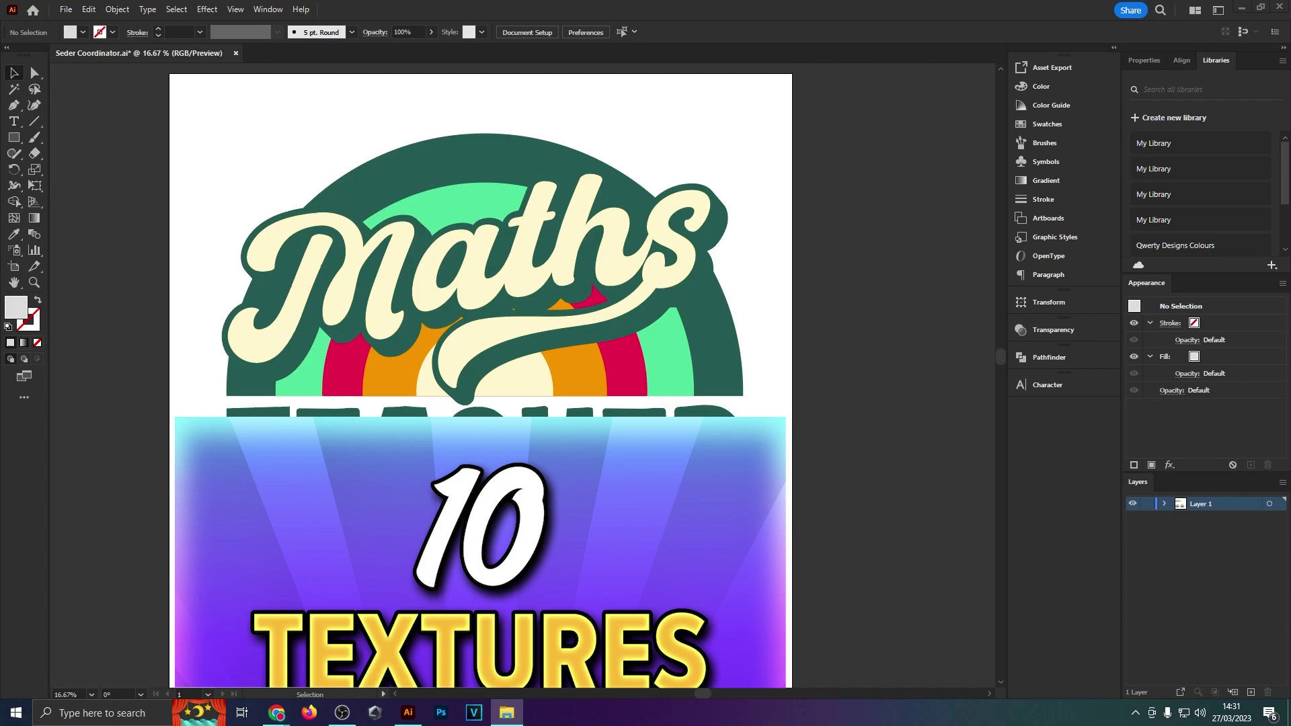
# Open the texture file Free Texture-3.svg as a separate document and fit its whole artboard in view
pyautogui.moveTo(737, 538); pyautogui.dragTo(857, 311)
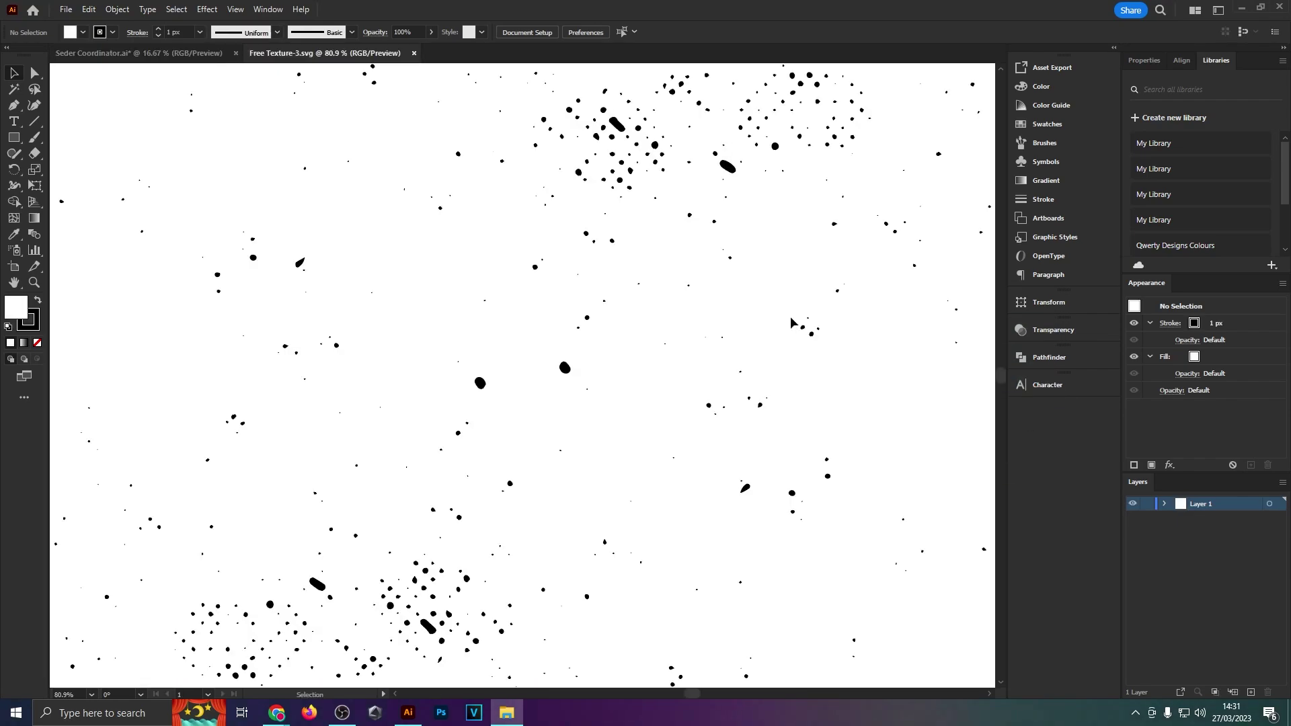
pyautogui.hotkey('ctrl', '-')
pyautogui.hotkey('ctrl', '-')
pyautogui.hotkey('ctrl', '-')
pyautogui.hotkey('ctrl', '-')
pyautogui.hotkey('ctrl', '-')
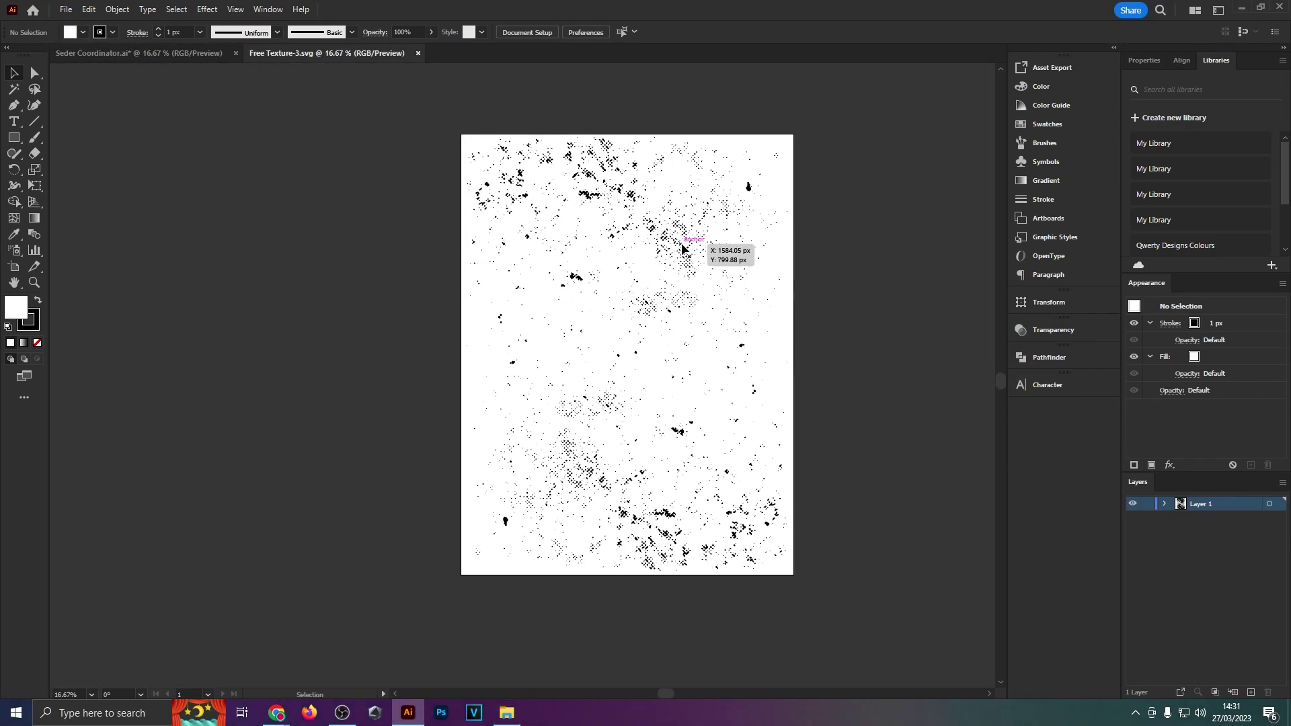
# Select all the distress shapes in the Free Texture-3.svg document and group them
pyautogui.click(681, 245)
pyautogui.click(625, 201)
pyautogui.click(596, 194)
pyautogui.scroll(5, 596, 194)
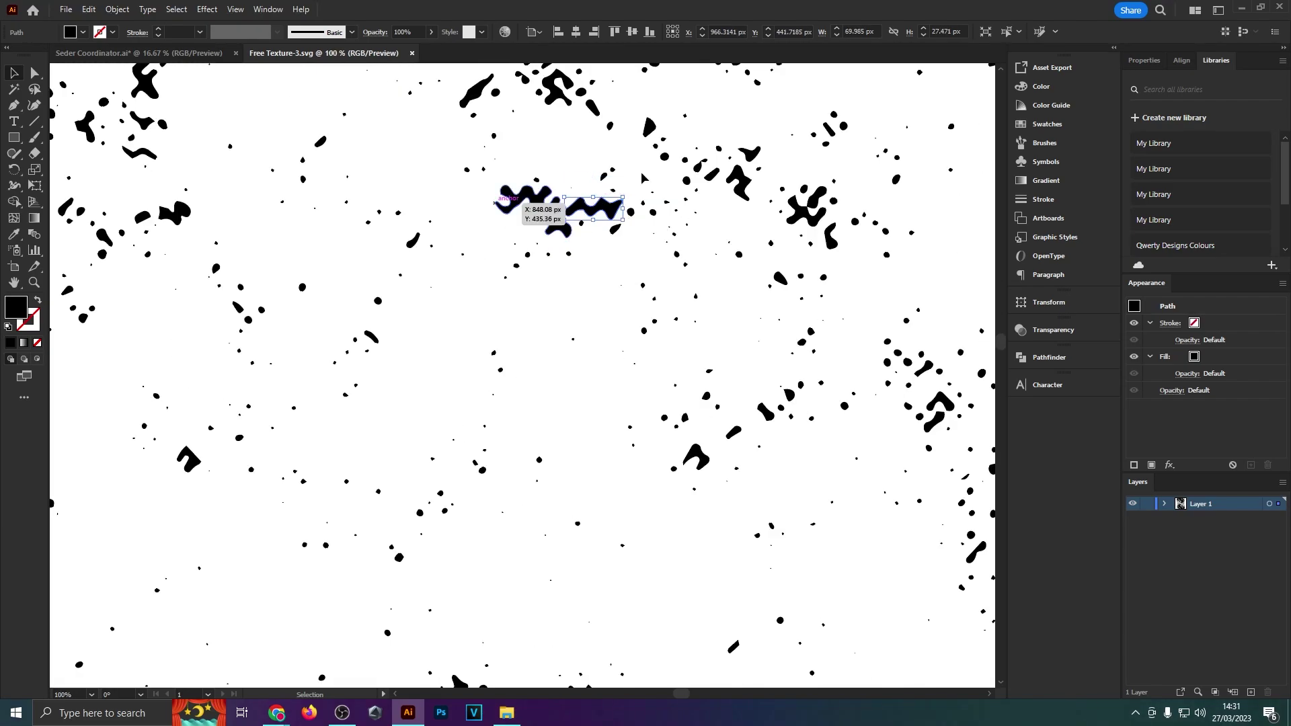
pyautogui.hotkey('ctrl', '-')
pyautogui.hotkey('ctrl', '-')
pyautogui.hotkey('ctrl', '-')
pyautogui.hotkey('ctrl', '-')
pyautogui.hotkey('ctrl', '-')
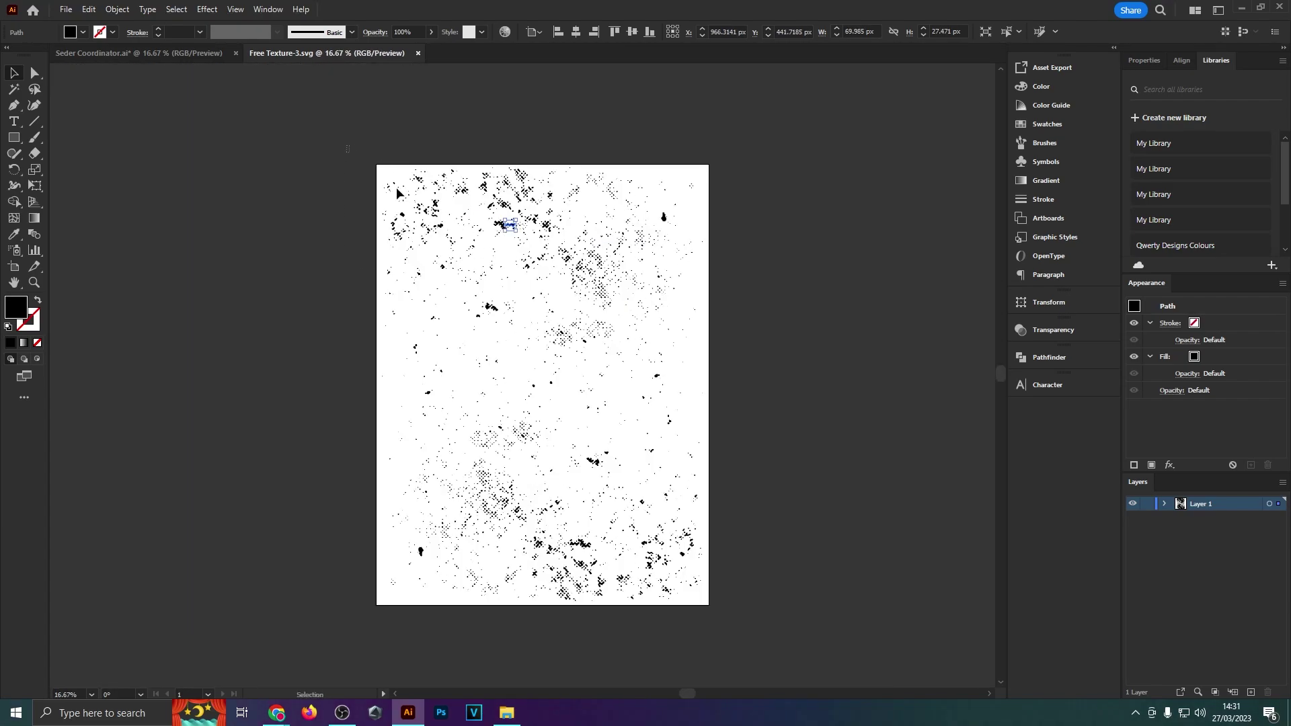
pyautogui.hotkey('ctrl', 'a')
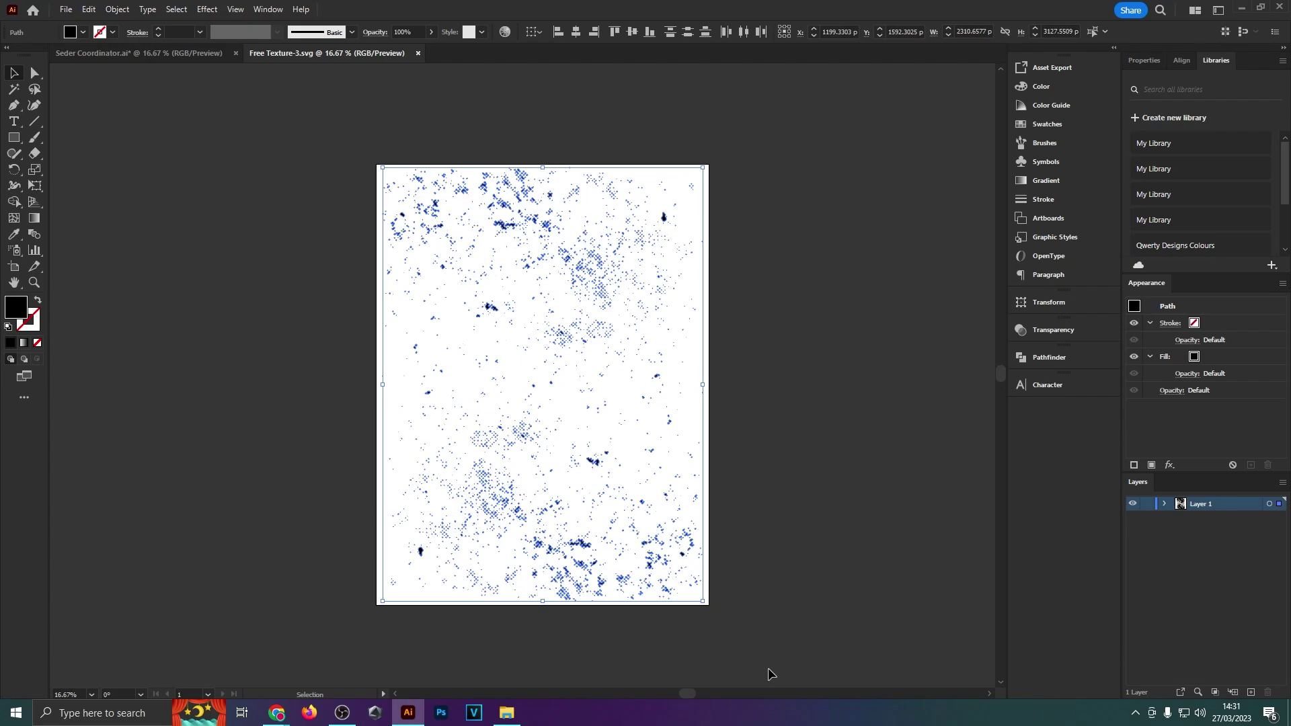
pyautogui.hotkey('ctrl', 'g')
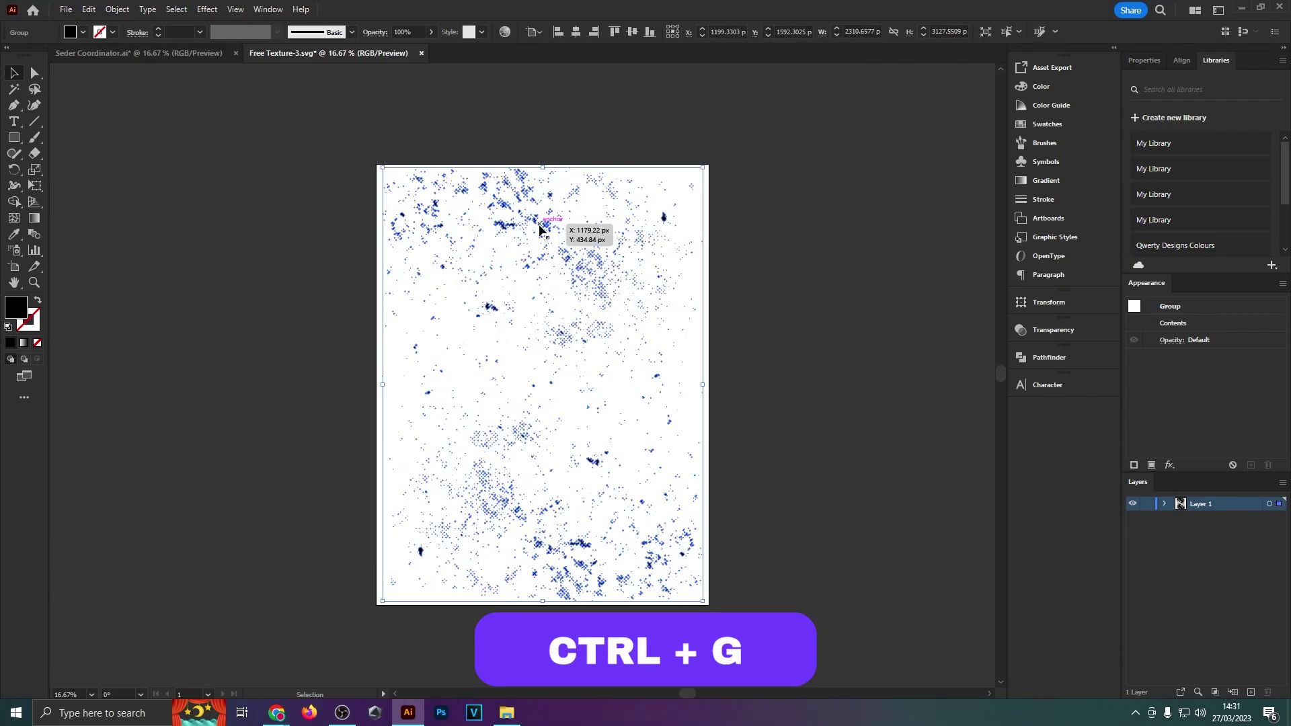
# Place the grouped texture over the design in Seder Coordinator.ai, rotated a quarter turn and enlarged to cover the whole artwork
pyautogui.moveTo(542, 230); pyautogui.dragTo(667, 250)
pyautogui.moveTo(492, 273); pyautogui.dragTo(469, 151)
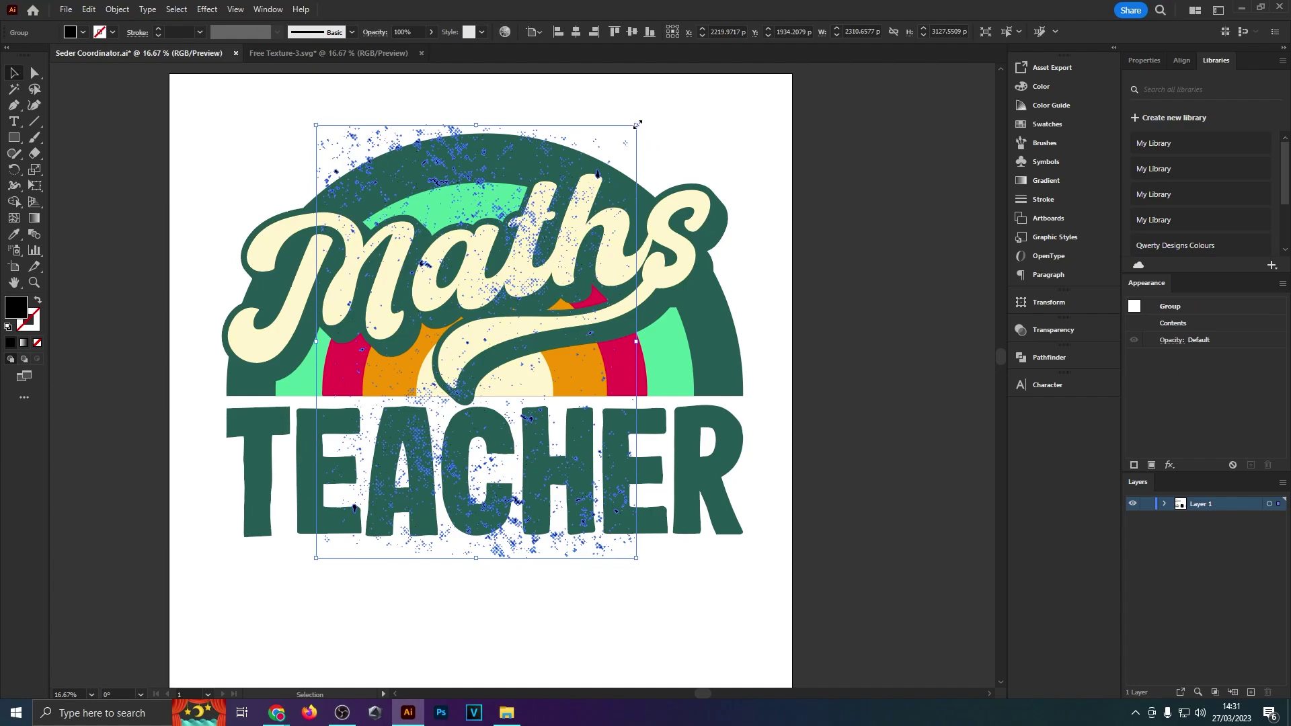
pyautogui.moveTo(641, 122); pyautogui.dragTo(694, 504)
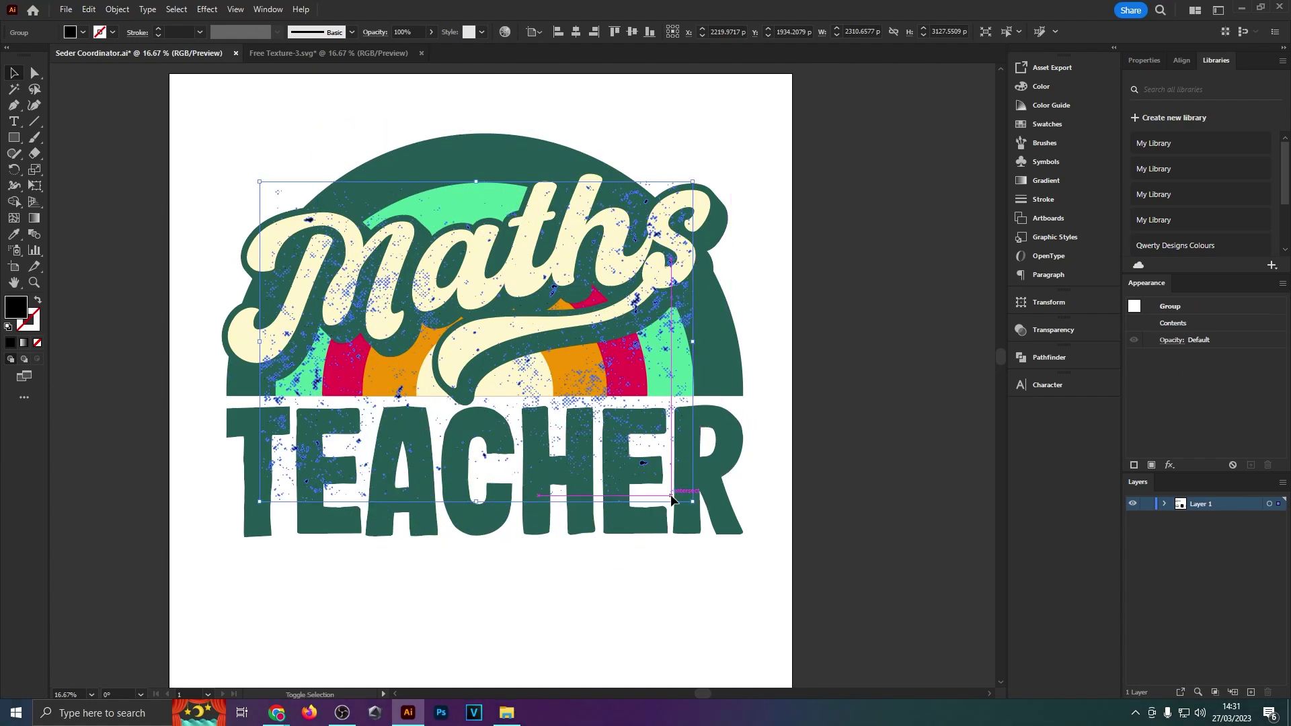
pyautogui.moveTo(696, 342); pyautogui.dragTo(842, 289)
pyautogui.moveTo(804, 240); pyautogui.dragTo(752, 246)
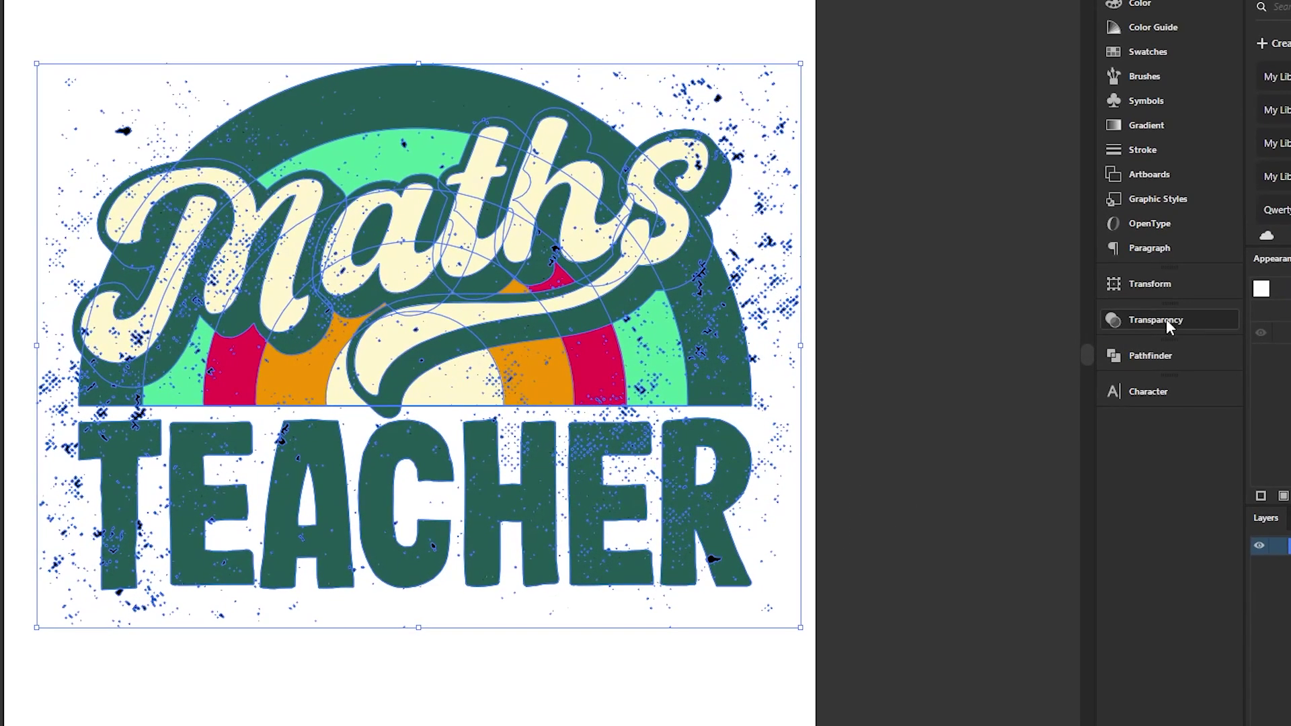
# Make an opacity mask from the texture over the Maths Teacher design, with Clip turned off
pyautogui.click(1166, 319)
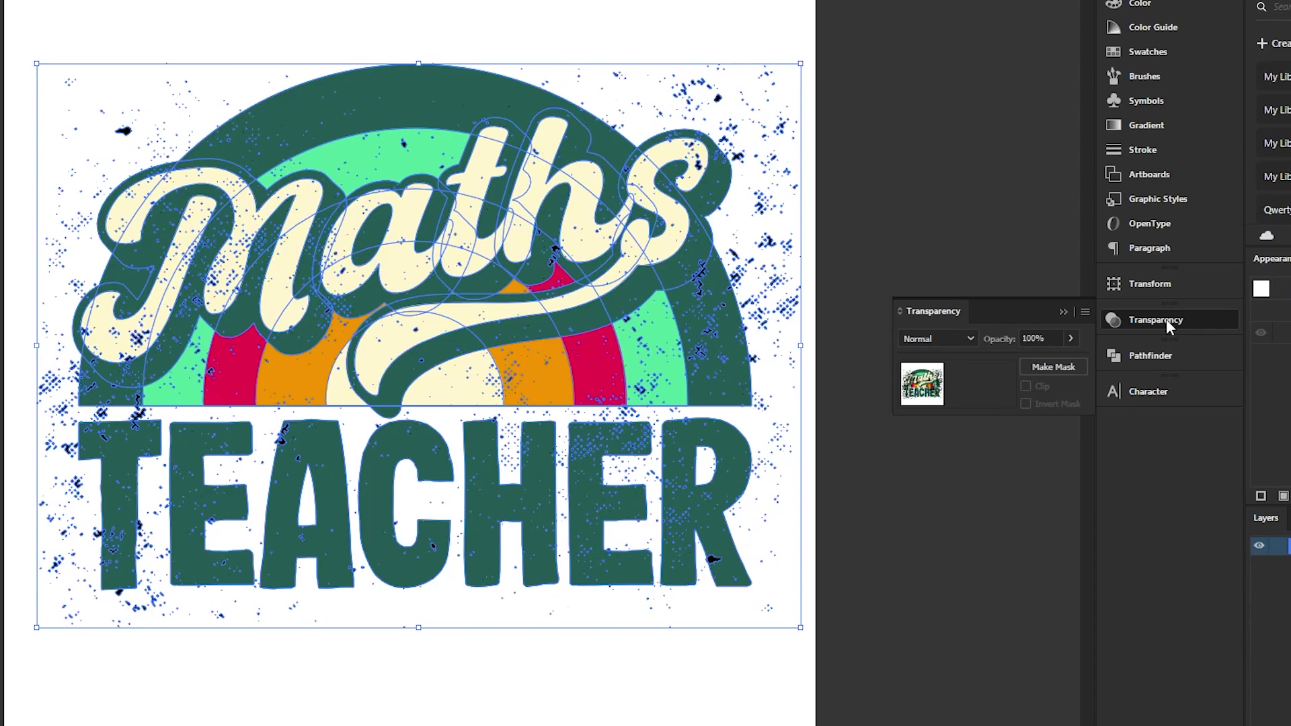
pyautogui.click(1055, 366)
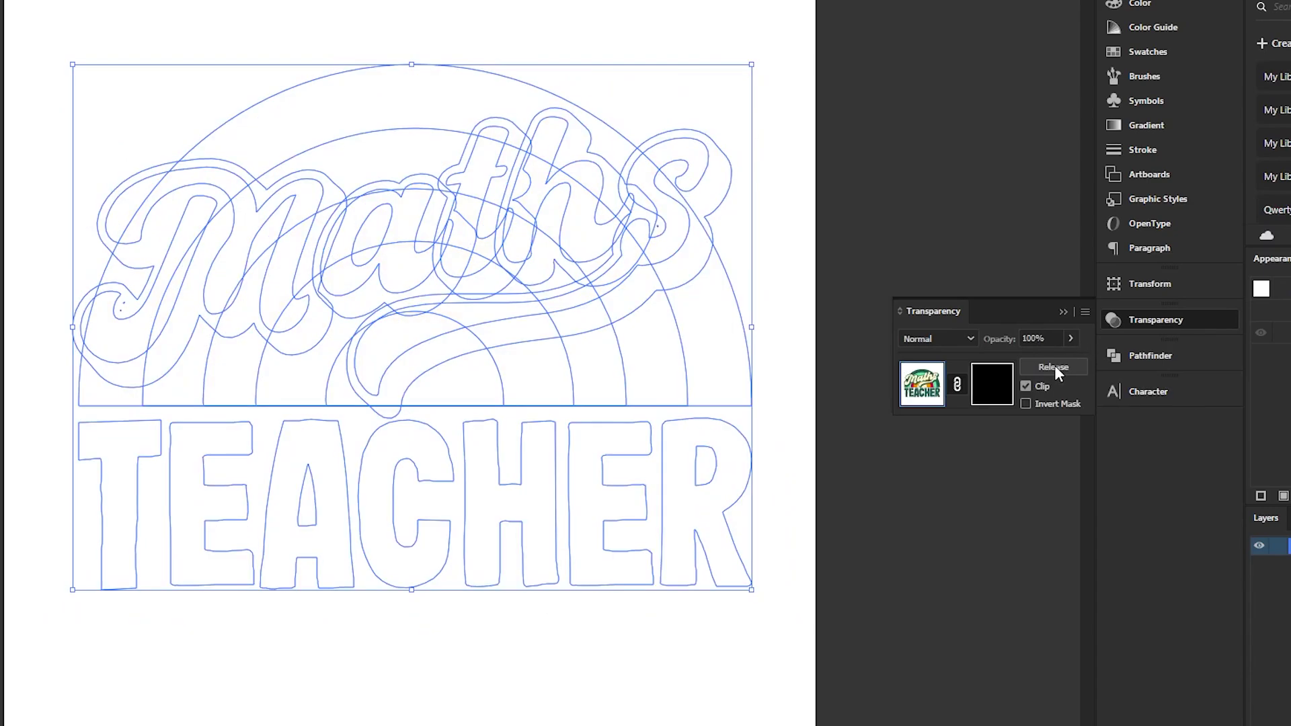
pyautogui.click(1026, 385)
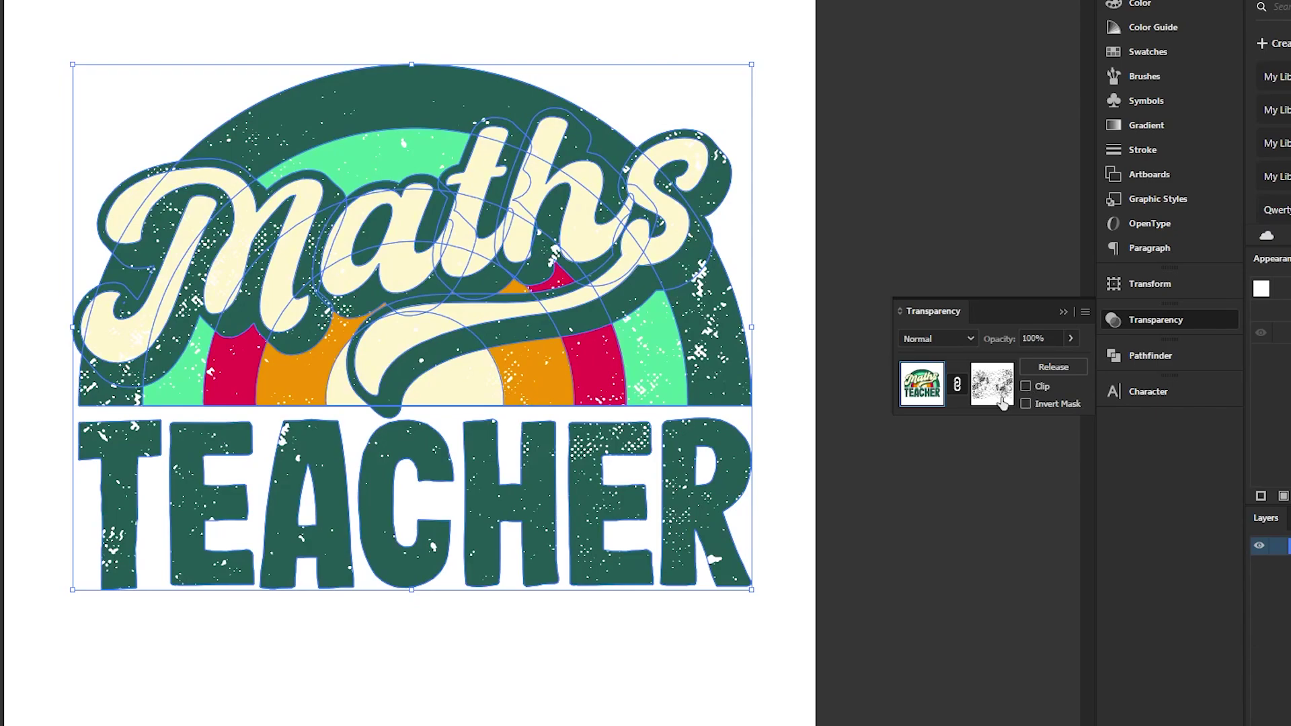
pyautogui.click(962, 530)
pyautogui.hotkey('ctrl', '0')
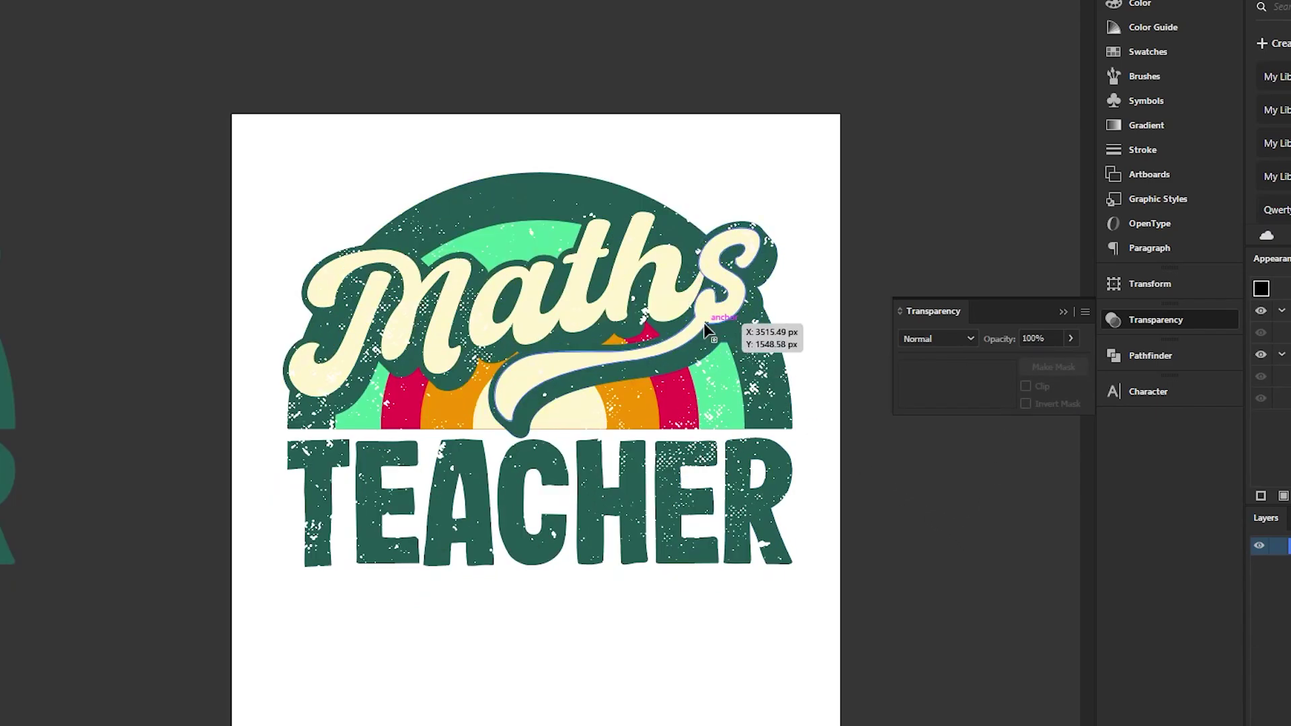
pyautogui.scroll(6, 706, 329)
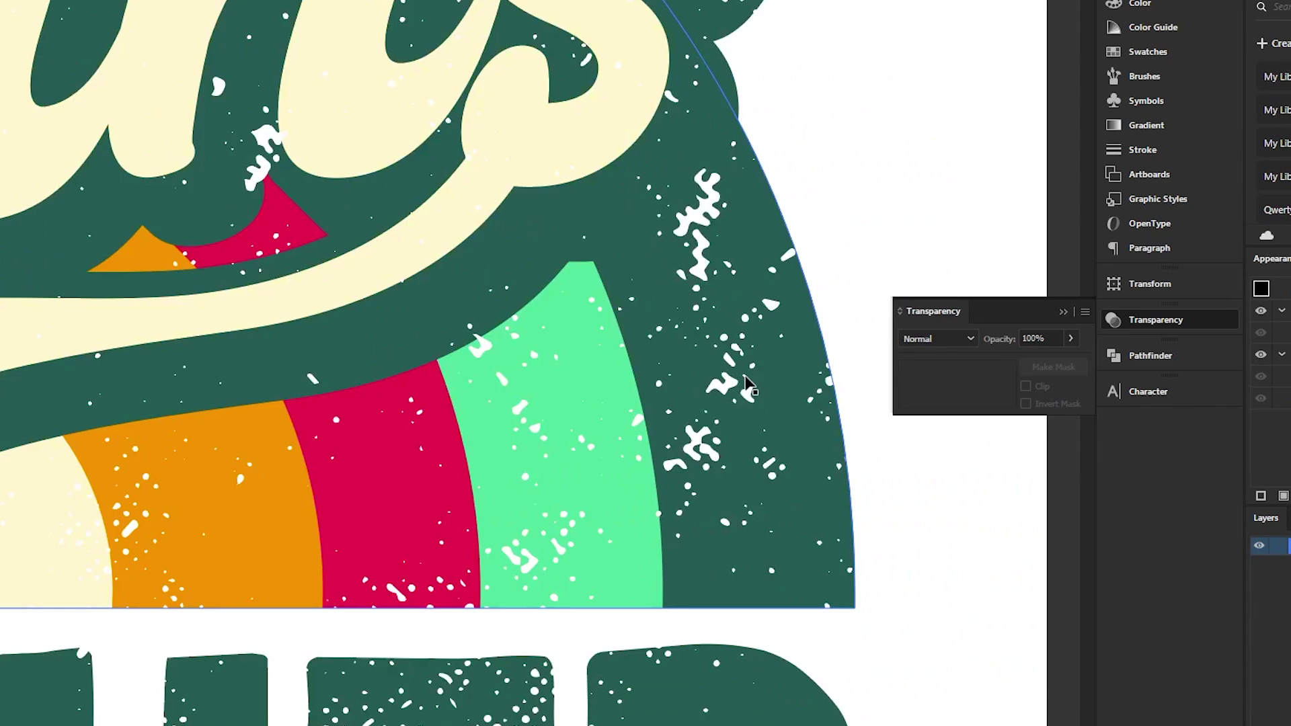
pyautogui.scroll(-6, 745, 376)
# Edit the design's opacity mask to reposition and slightly shrink the texture over the artwork, and return to editing the artwork
pyautogui.click(667, 365)
pyautogui.moveTo(650, 357); pyautogui.dragTo(696, 365)
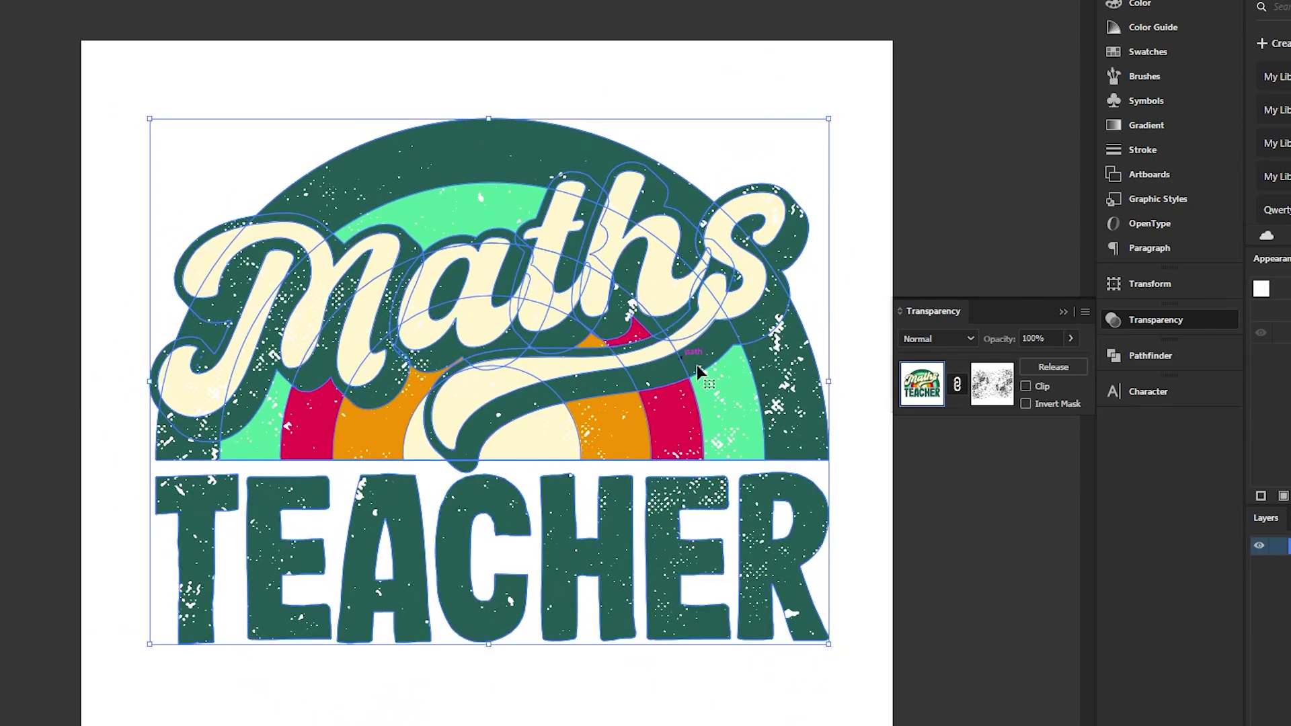
pyautogui.click(992, 383)
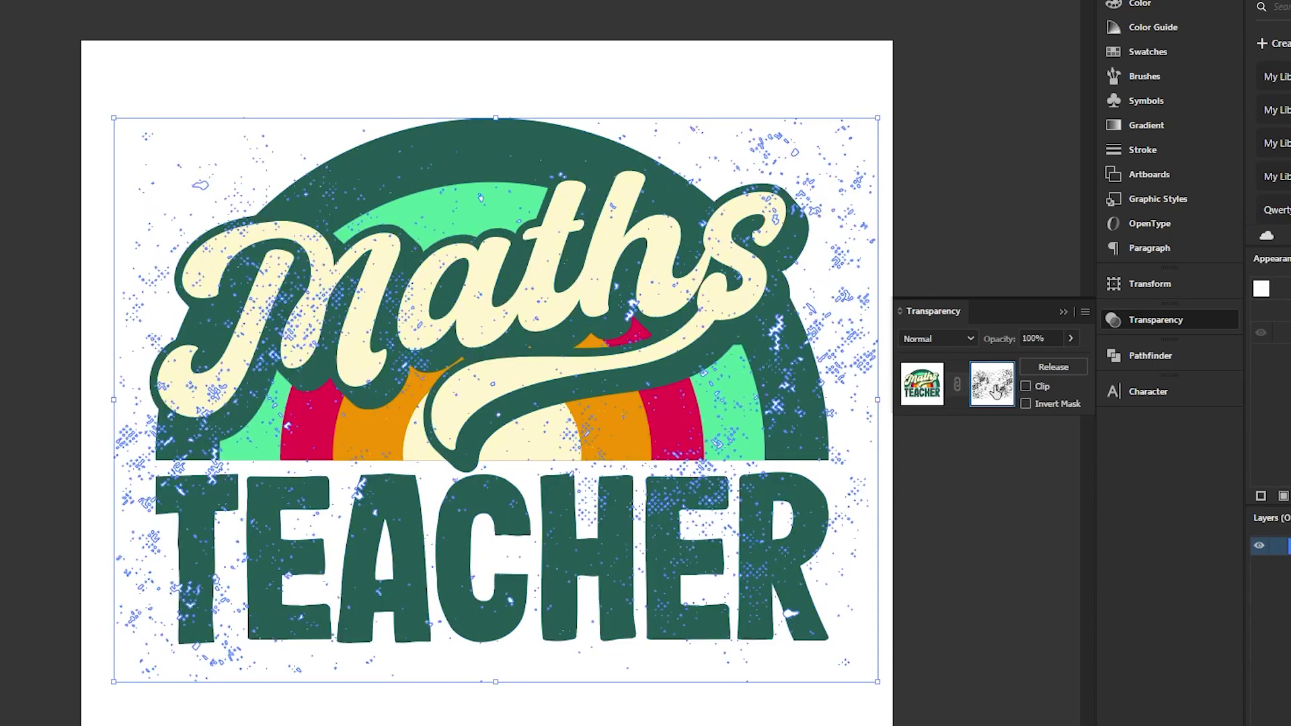
pyautogui.moveTo(815, 240); pyautogui.dragTo(584, 449)
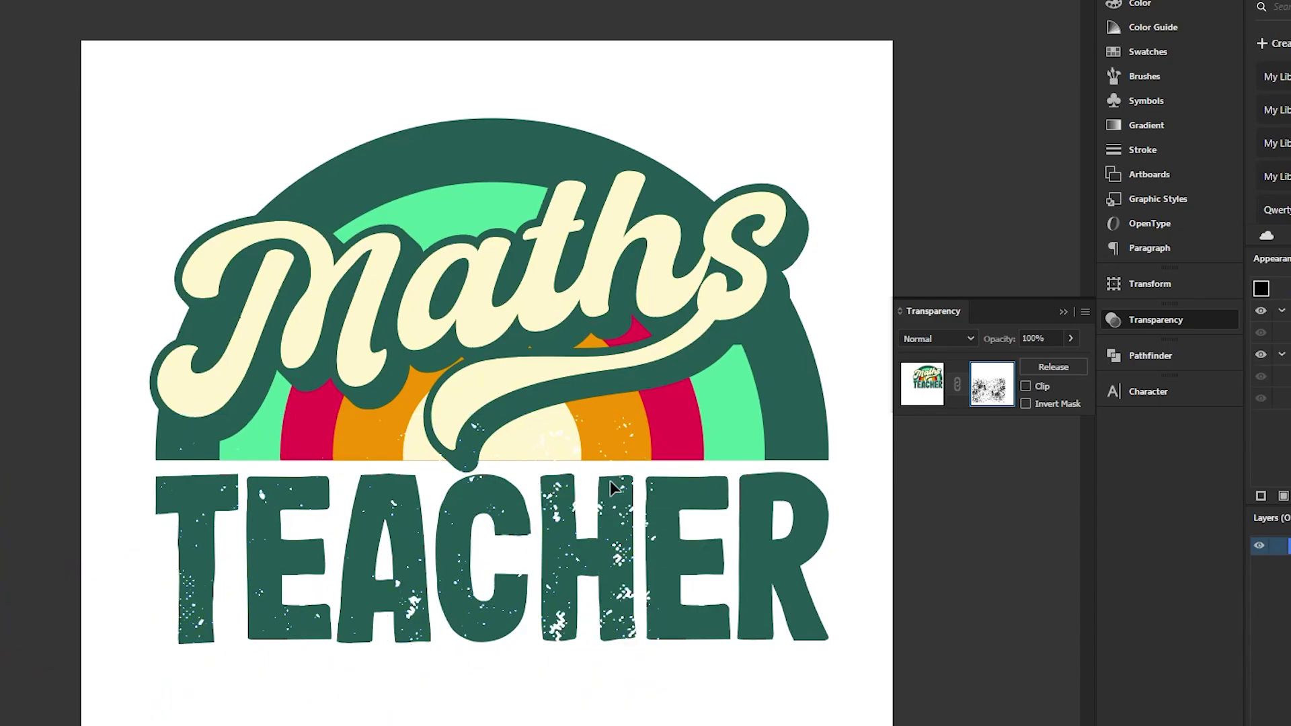
pyautogui.moveTo(633, 437); pyautogui.dragTo(841, 112)
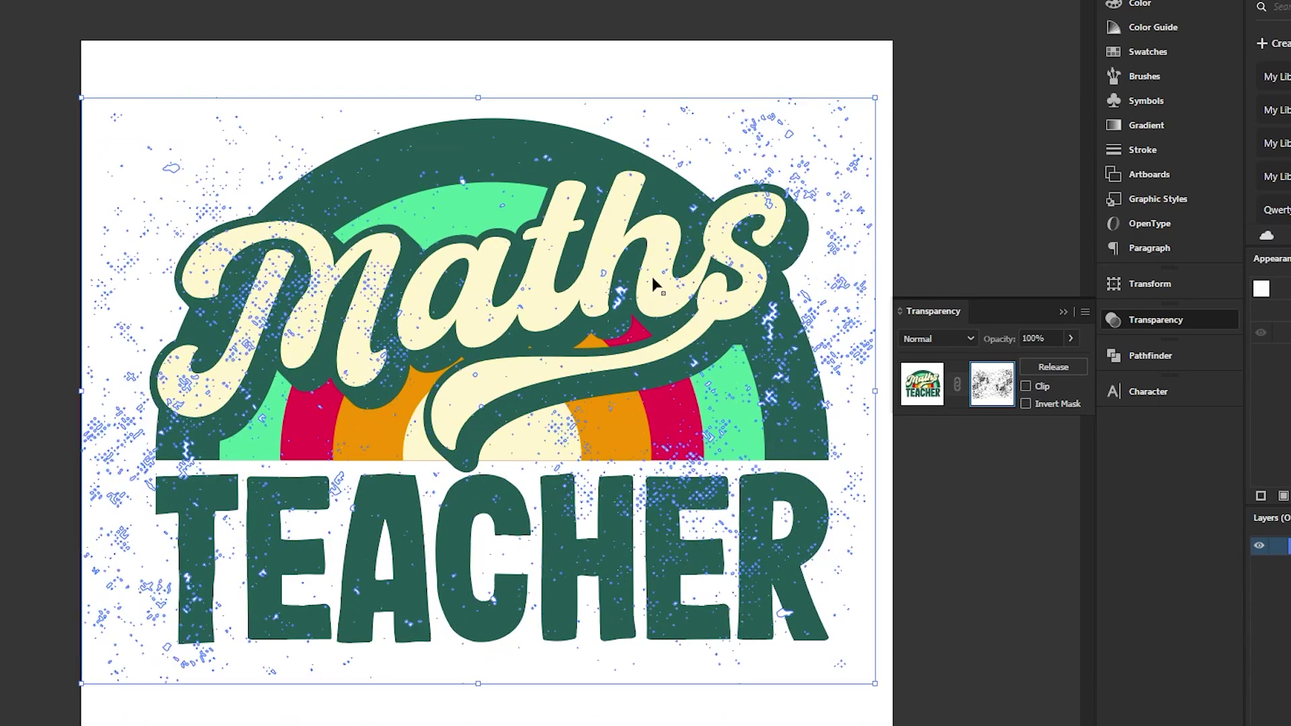
pyautogui.moveTo(80, 391); pyautogui.dragTo(128, 390)
pyautogui.moveTo(861, 360); pyautogui.dragTo(852, 363)
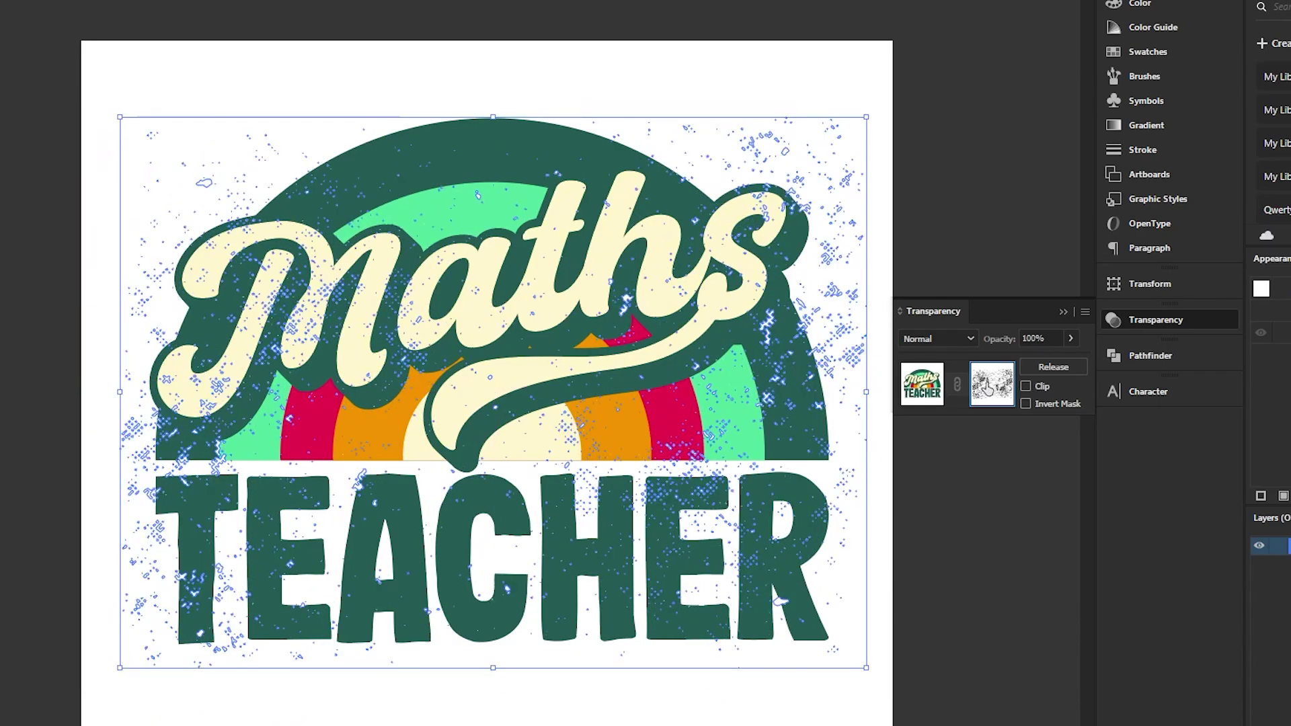
pyautogui.click(922, 384)
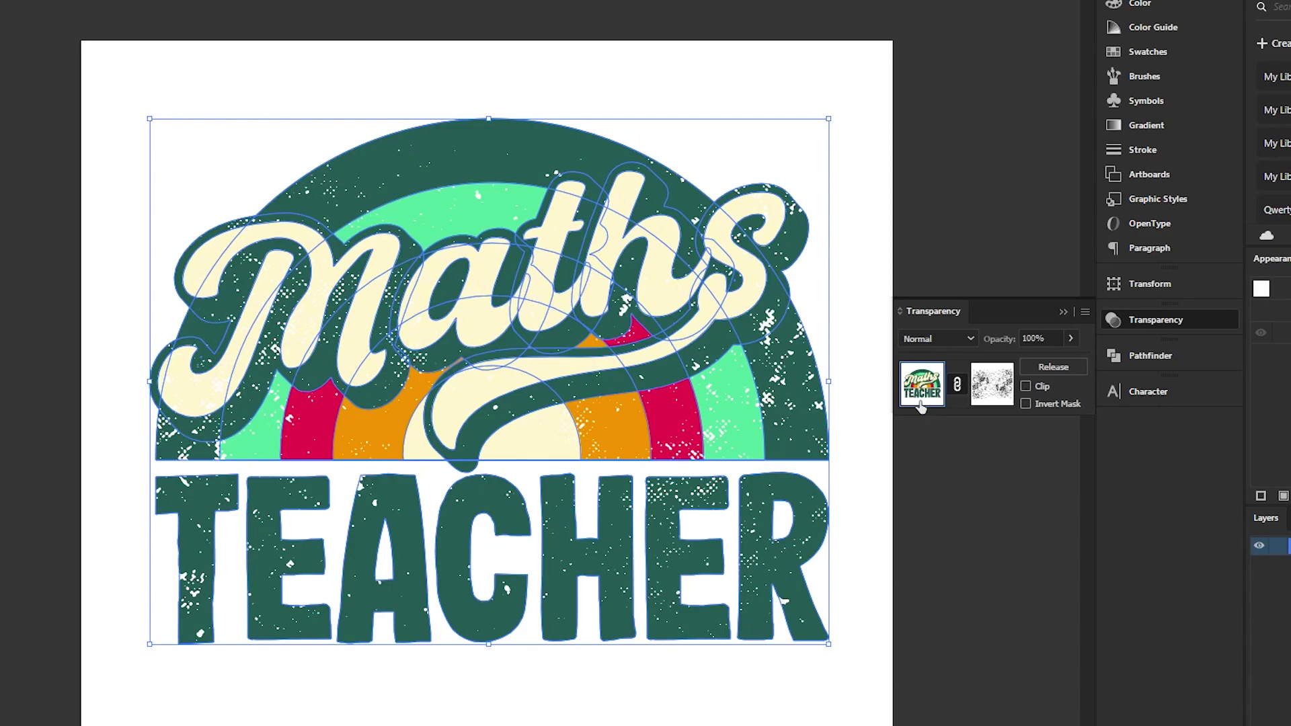
# Examine the distressed rainbow, Maths and TEACHER lettering across the whole artboard
pyautogui.click(858, 183)
pyautogui.scroll(-1, 859, 185)
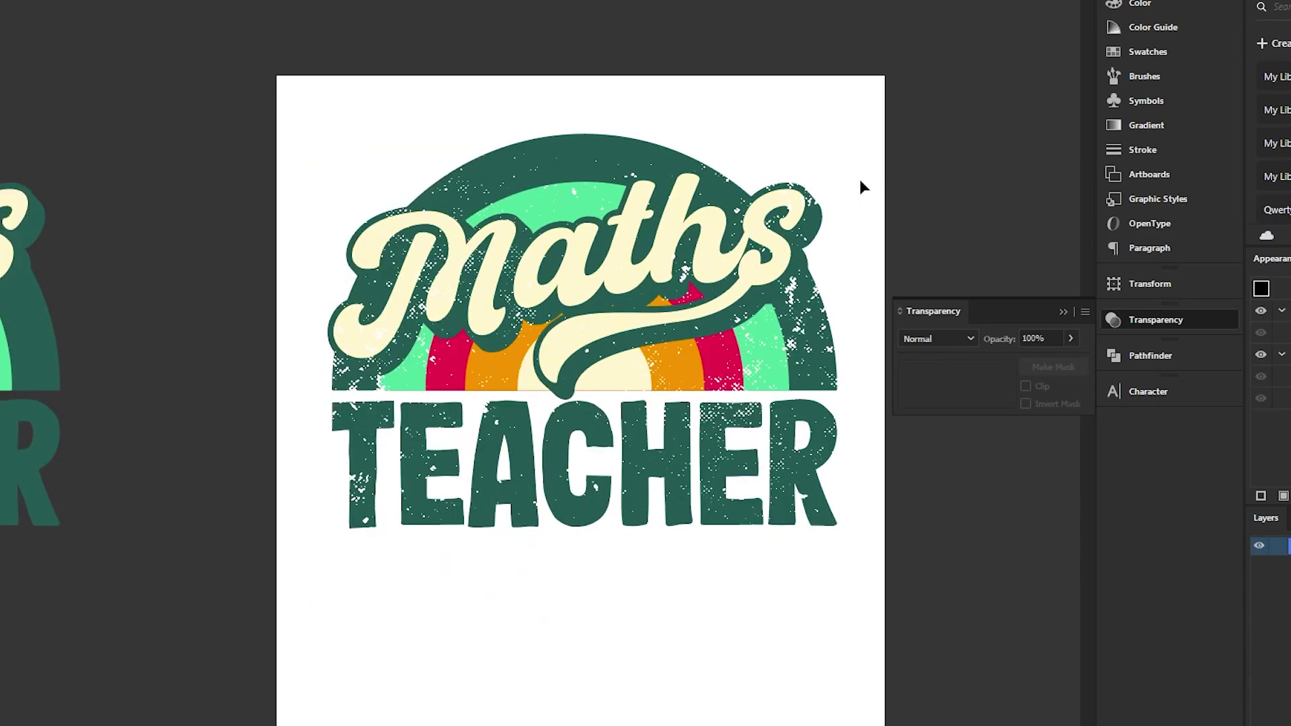
pyautogui.scroll(1, 859, 185)
pyautogui.click(1063, 313)
pyautogui.moveTo(930, 306); pyautogui.dragTo(879, 288)
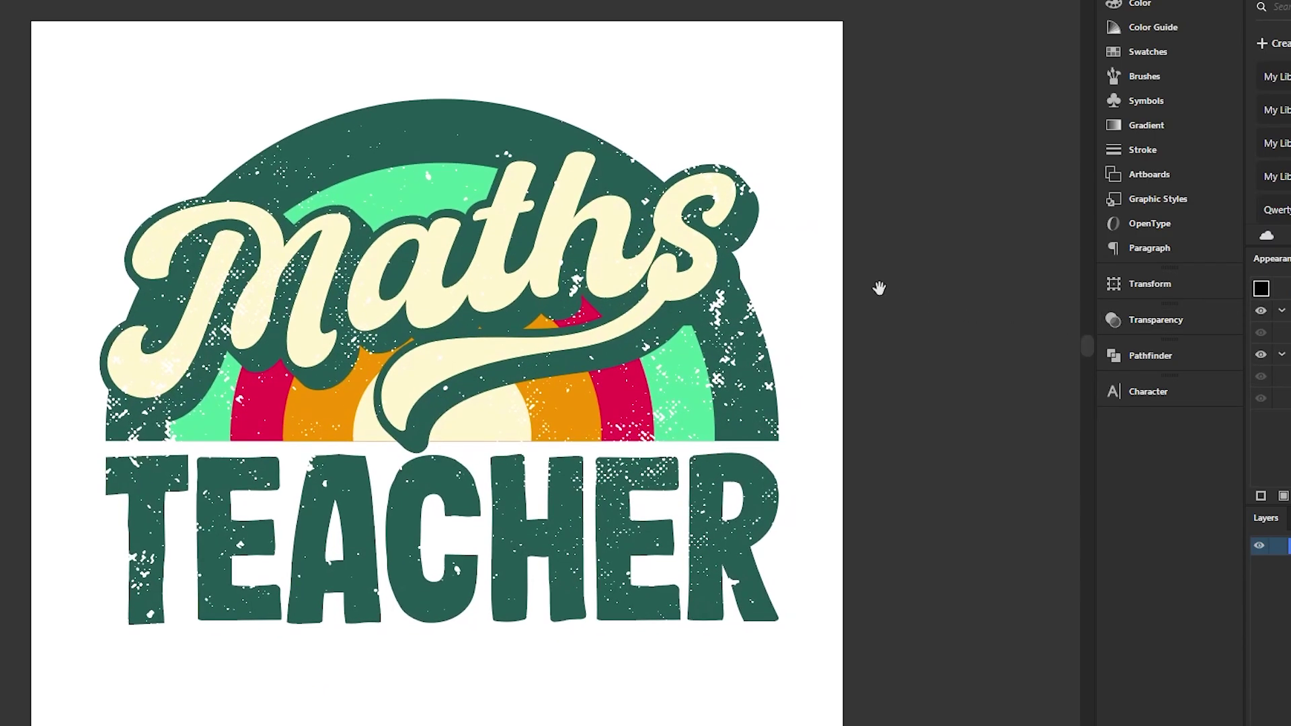
pyautogui.click(377, 164)
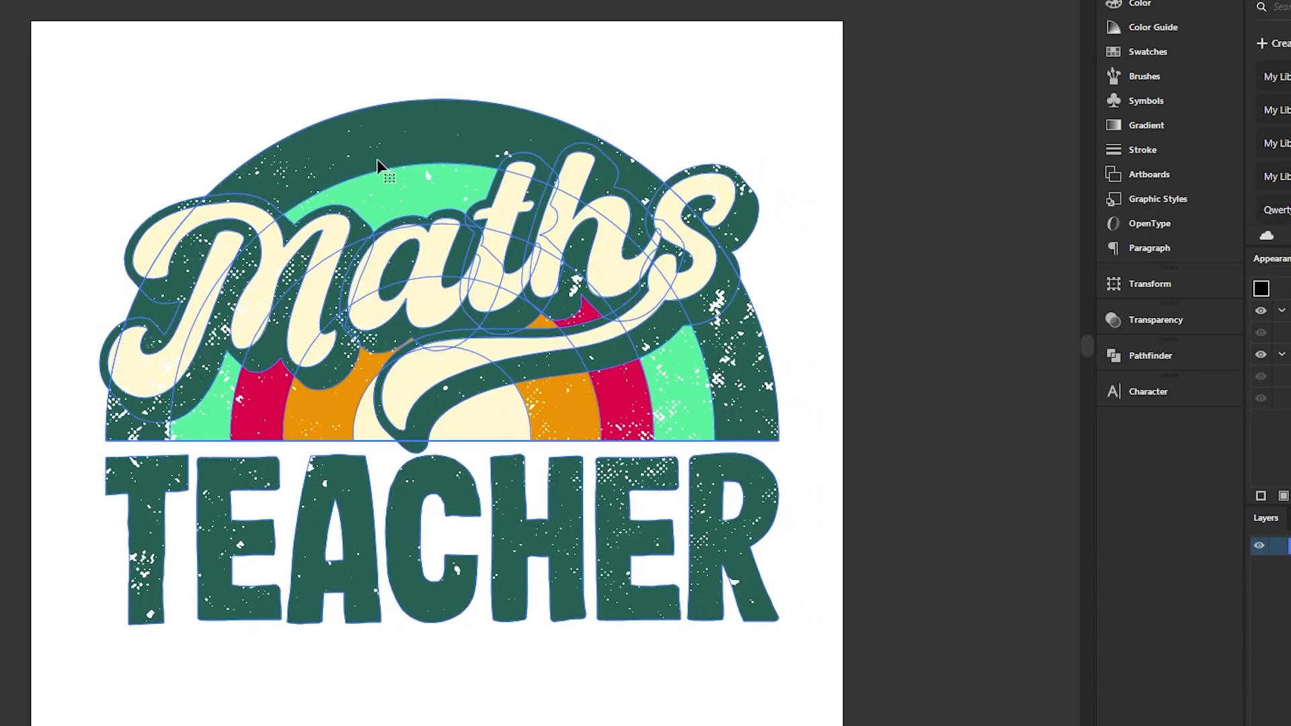
pyautogui.moveTo(83, 99); pyautogui.dragTo(780, 702)
pyautogui.click(780, 702)
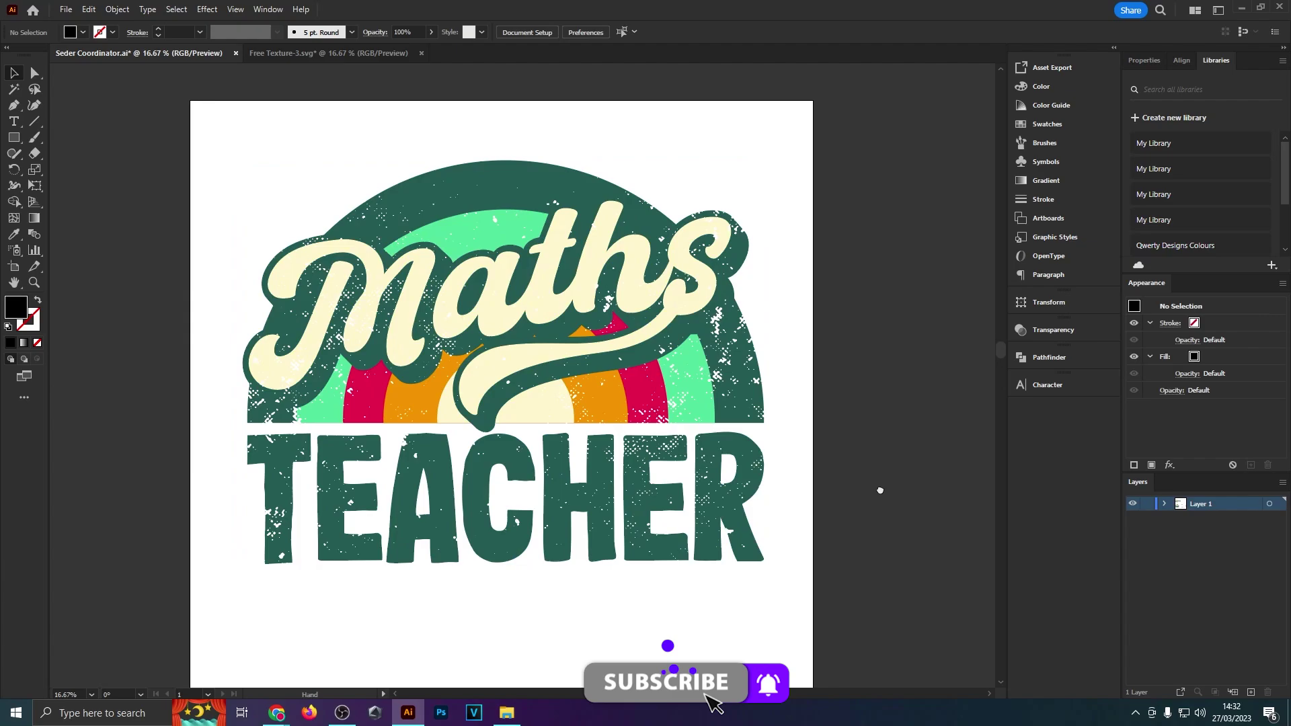
pyautogui.moveTo(876, 484); pyautogui.dragTo(849, 471)
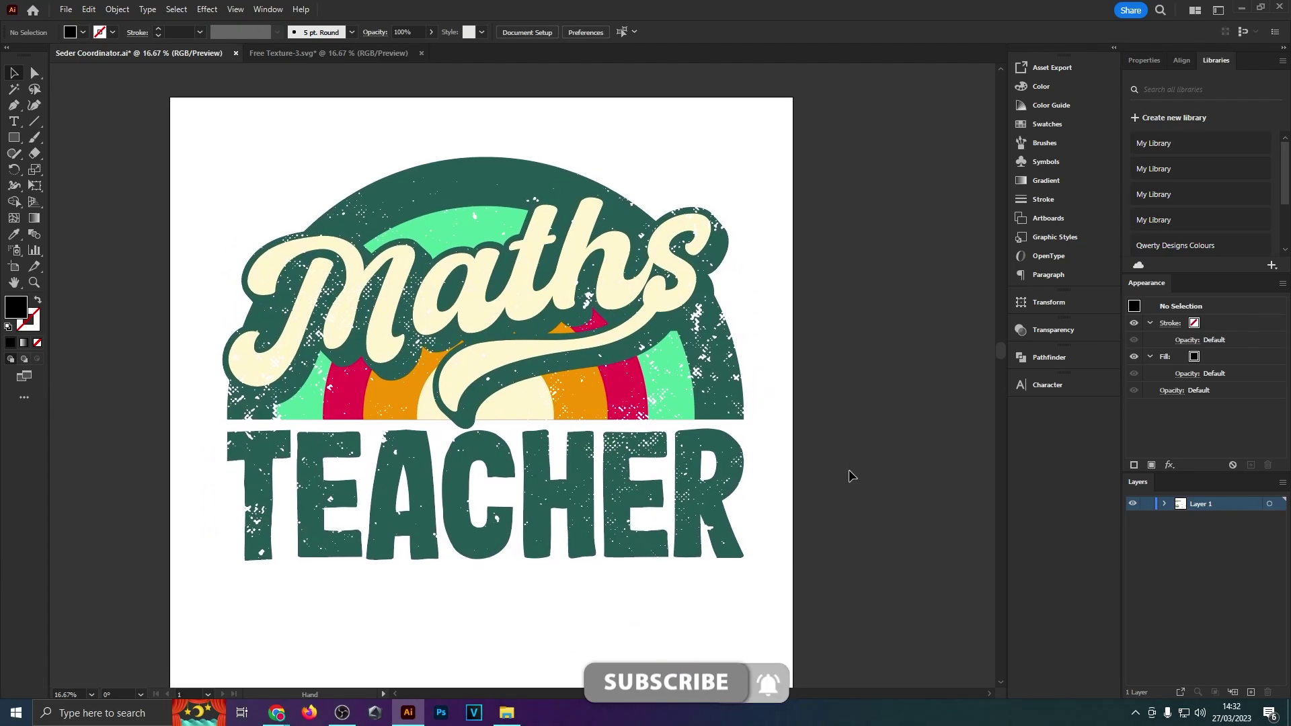